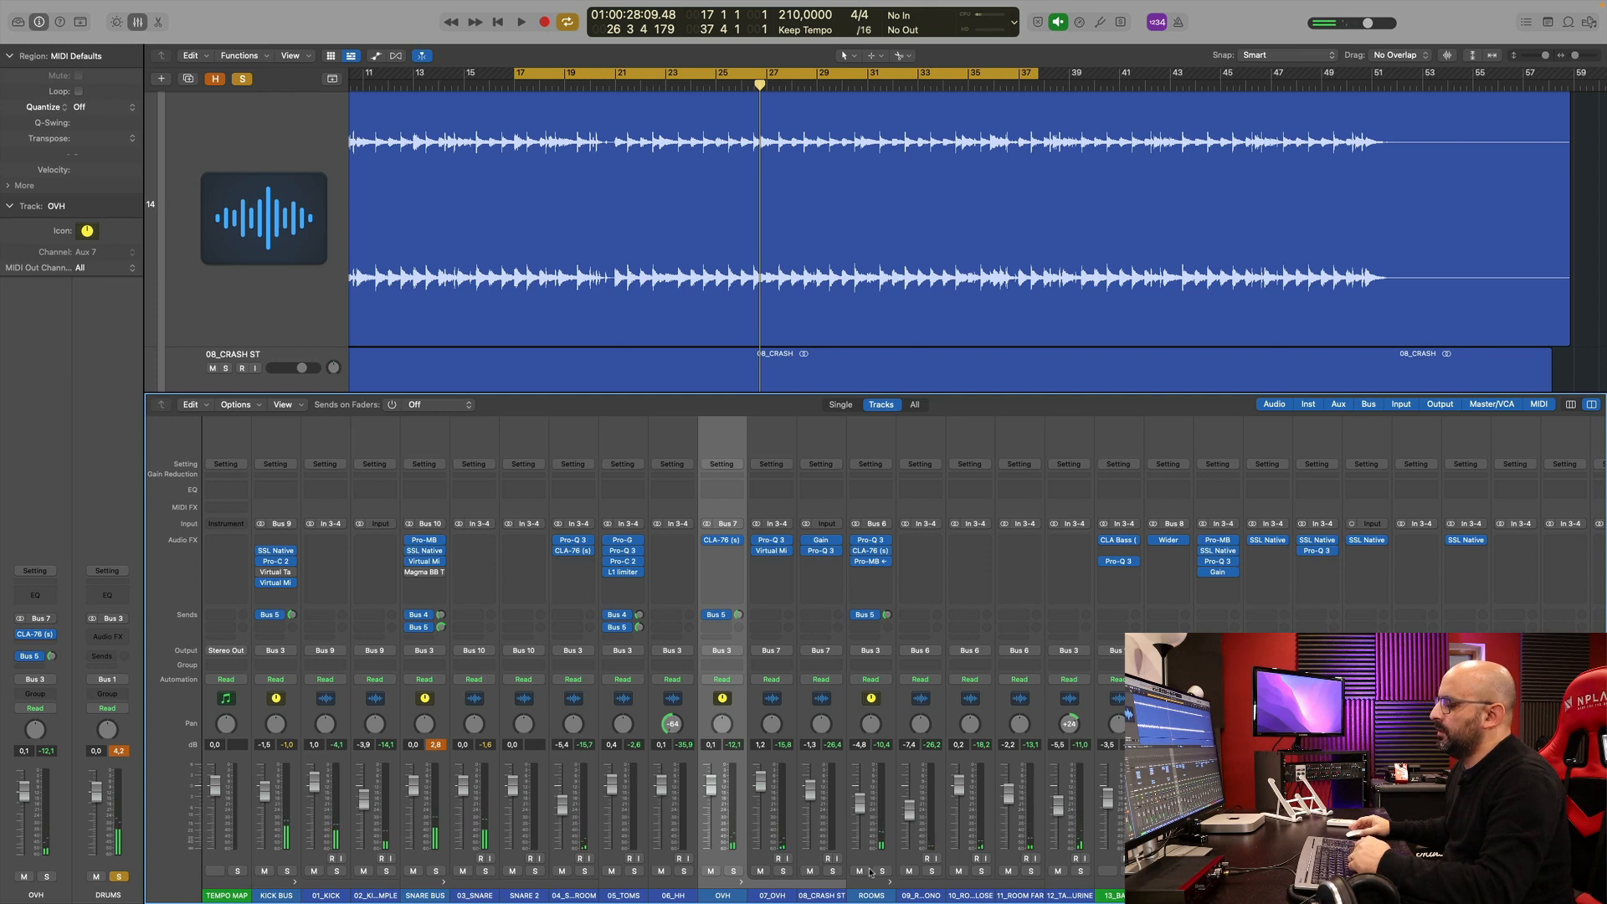
# Mute the ROOMS bus and play back the drum mix without the room mics.
pyautogui.click(862, 871)
pyautogui.press('space')
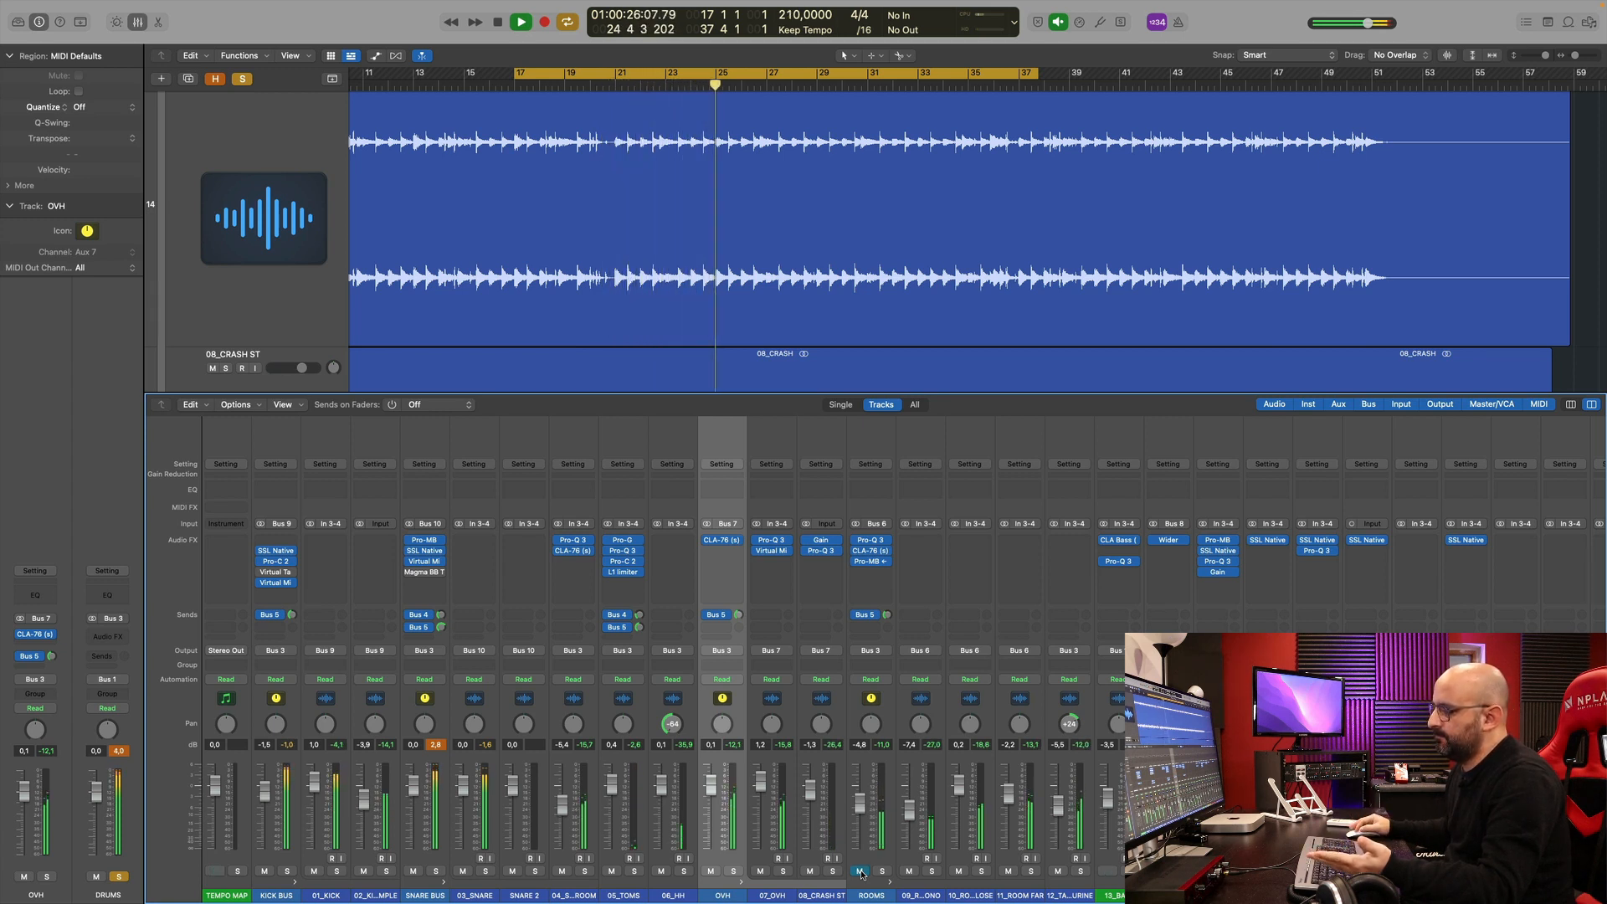
pyautogui.press('space')
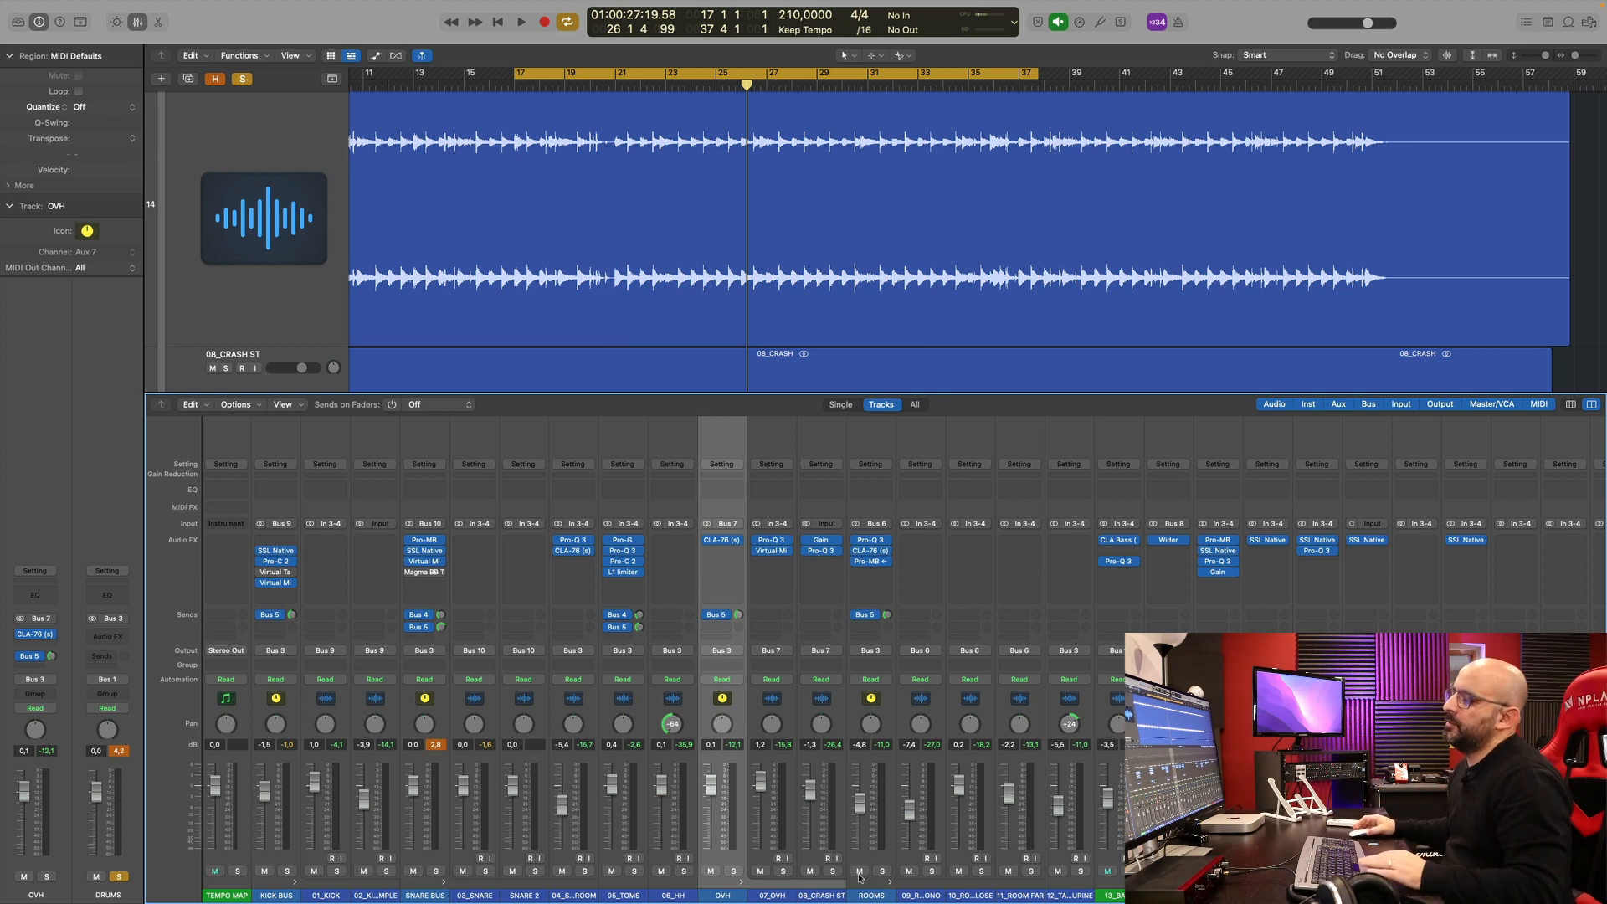
# Open the Pro-Q 3, CLA-76 and Pro-MB plug-ins on the ROOMS bus to review its processing chain.
pyautogui.click(871, 542)
pyautogui.moveTo(907, 190); pyautogui.dragTo(437, 72)
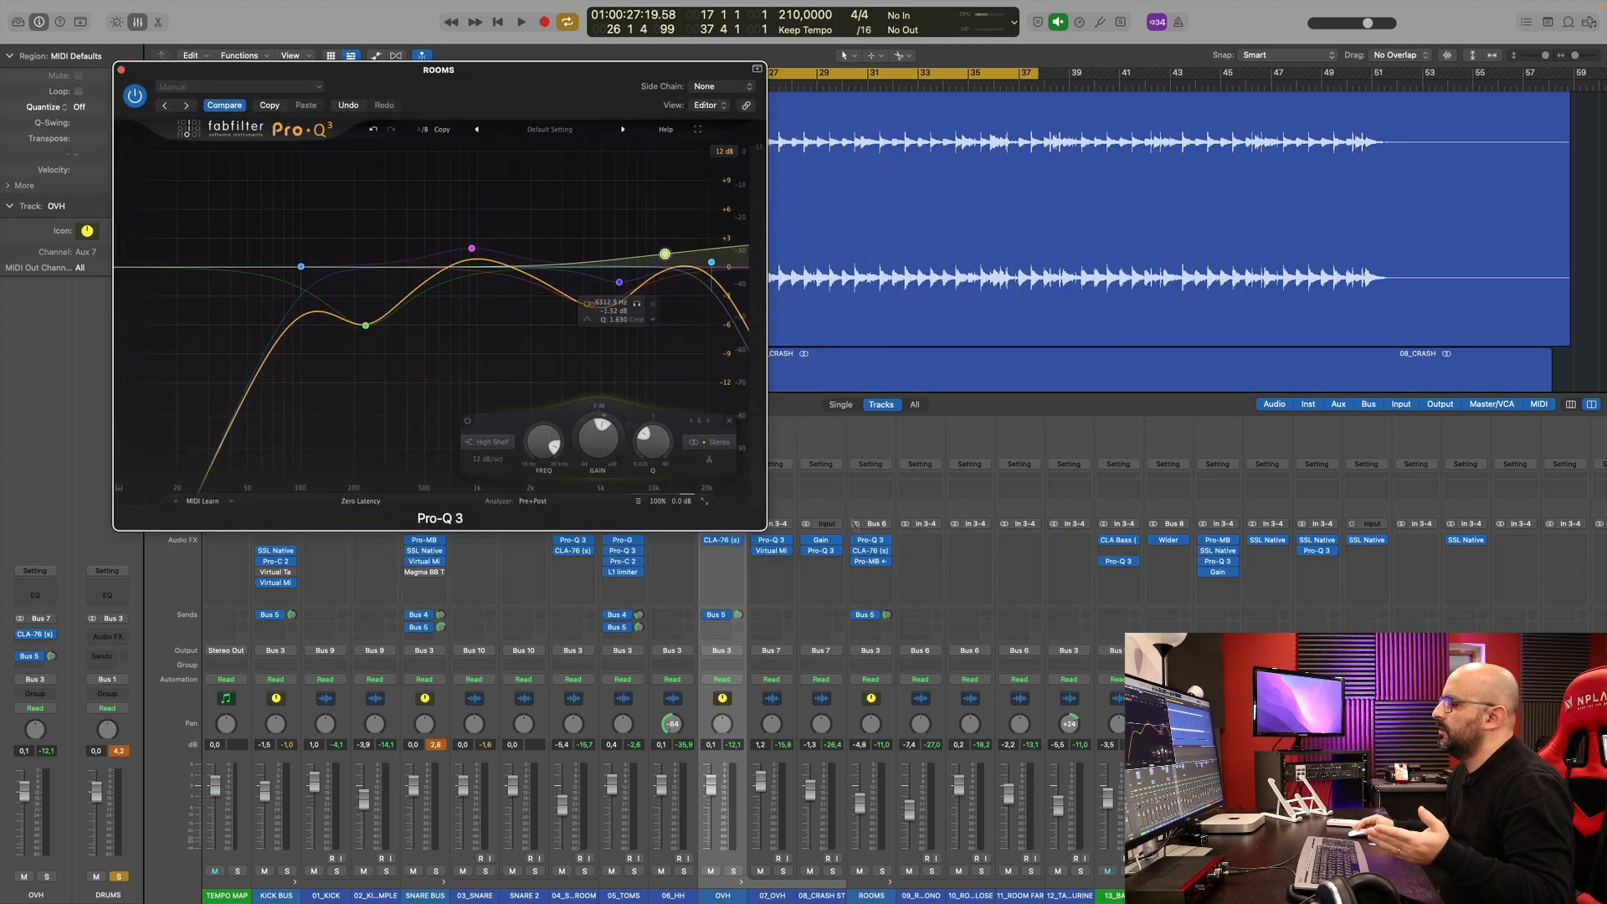
pyautogui.click(870, 552)
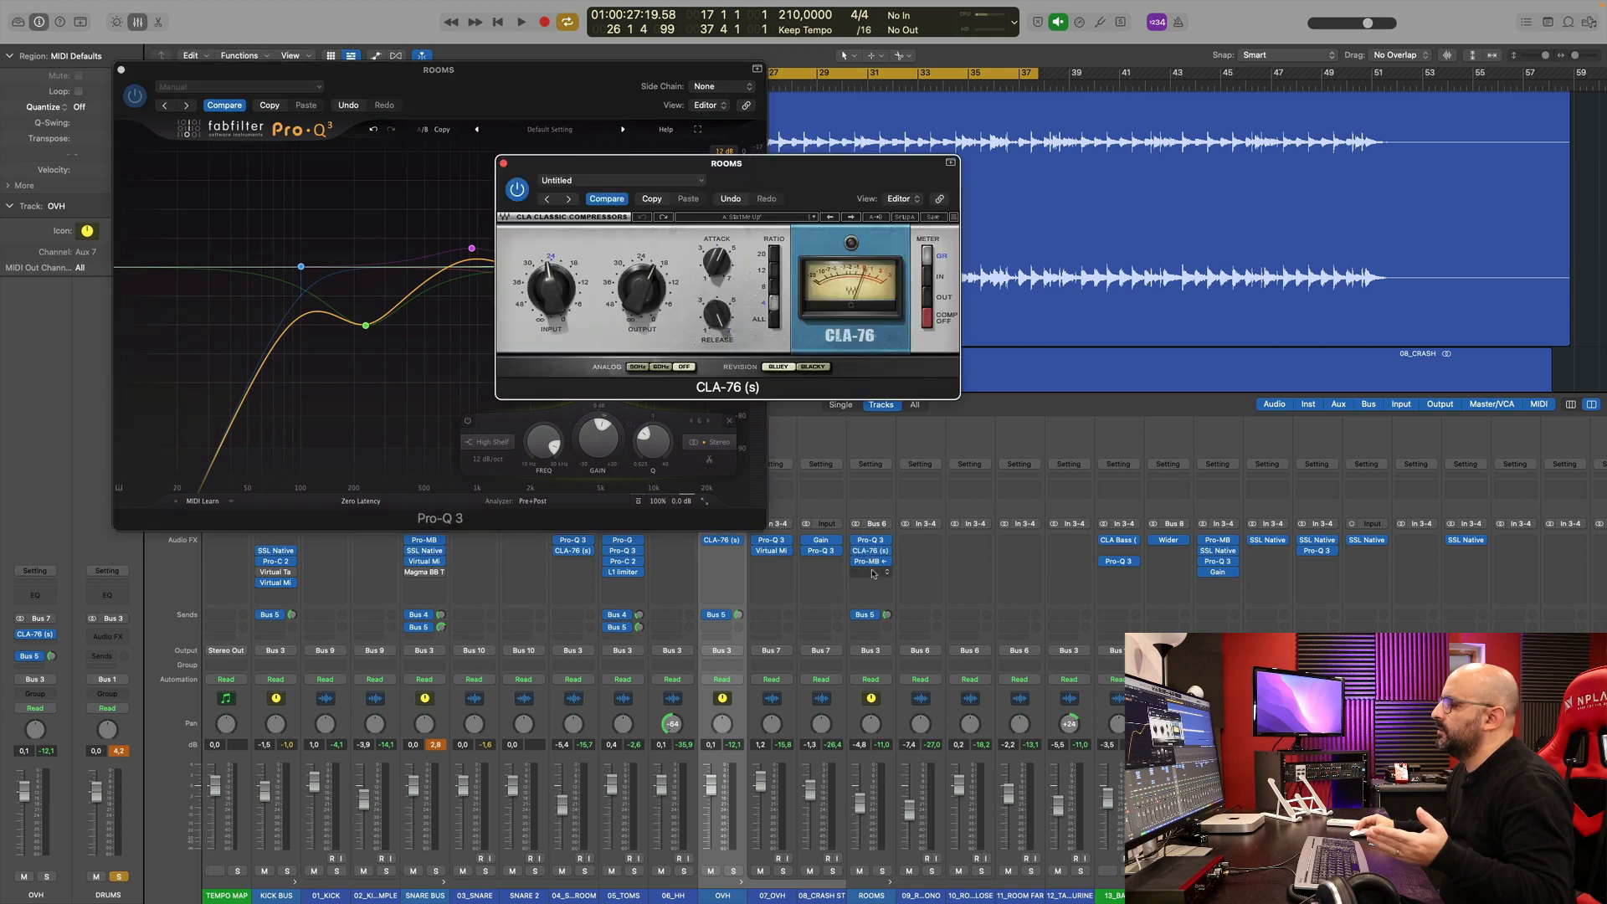
pyautogui.click(871, 562)
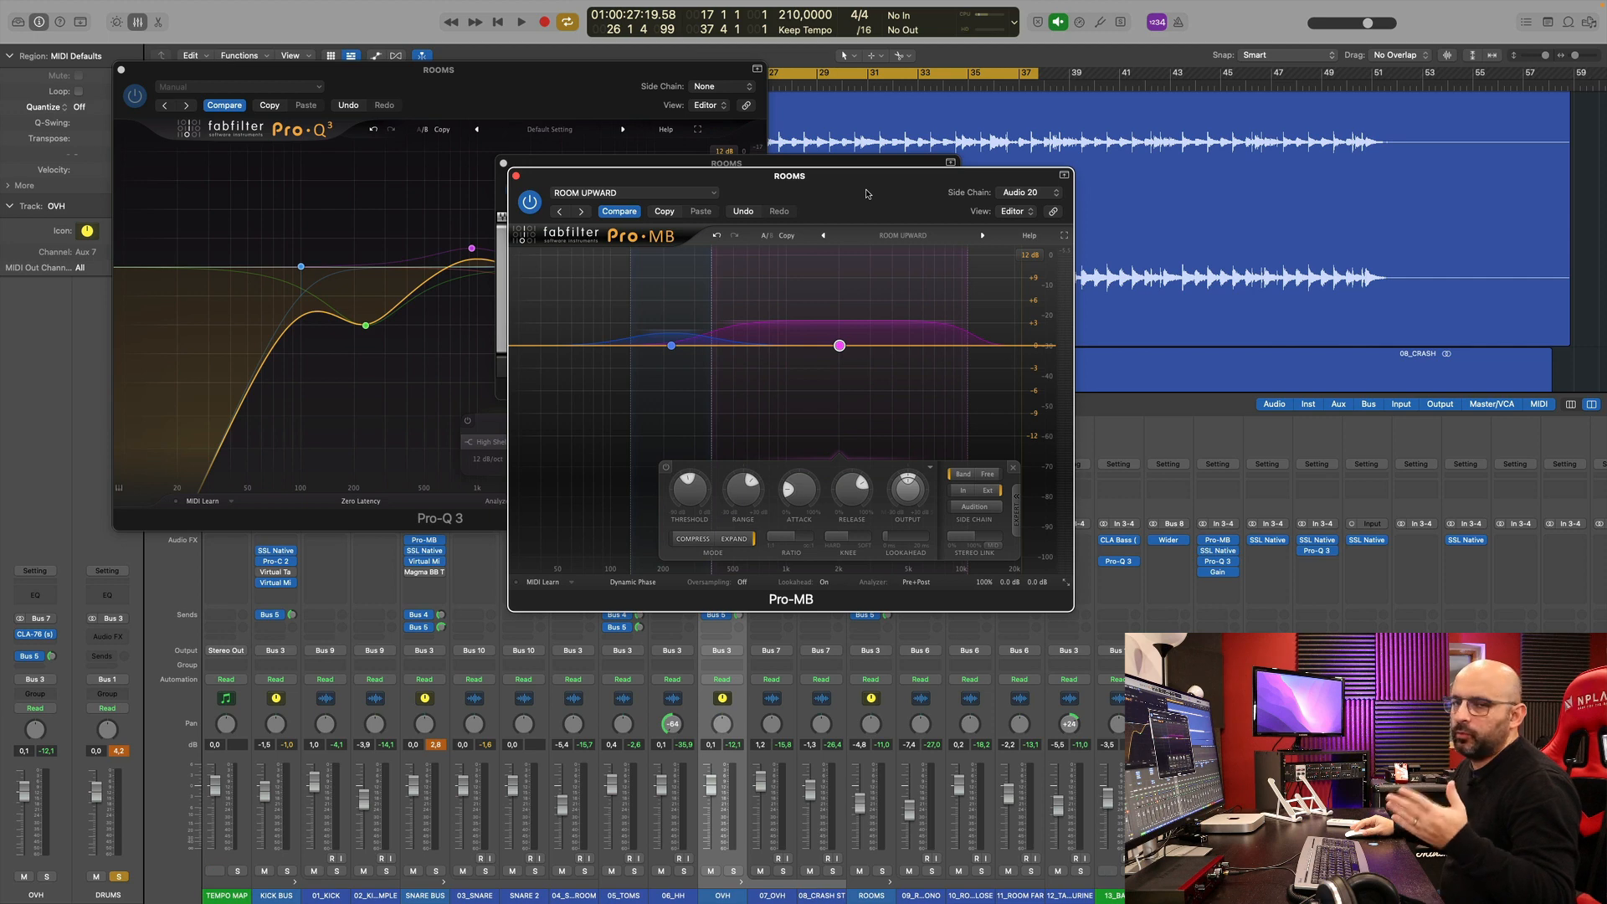
pyautogui.moveTo(865, 194); pyautogui.dragTo(987, 204)
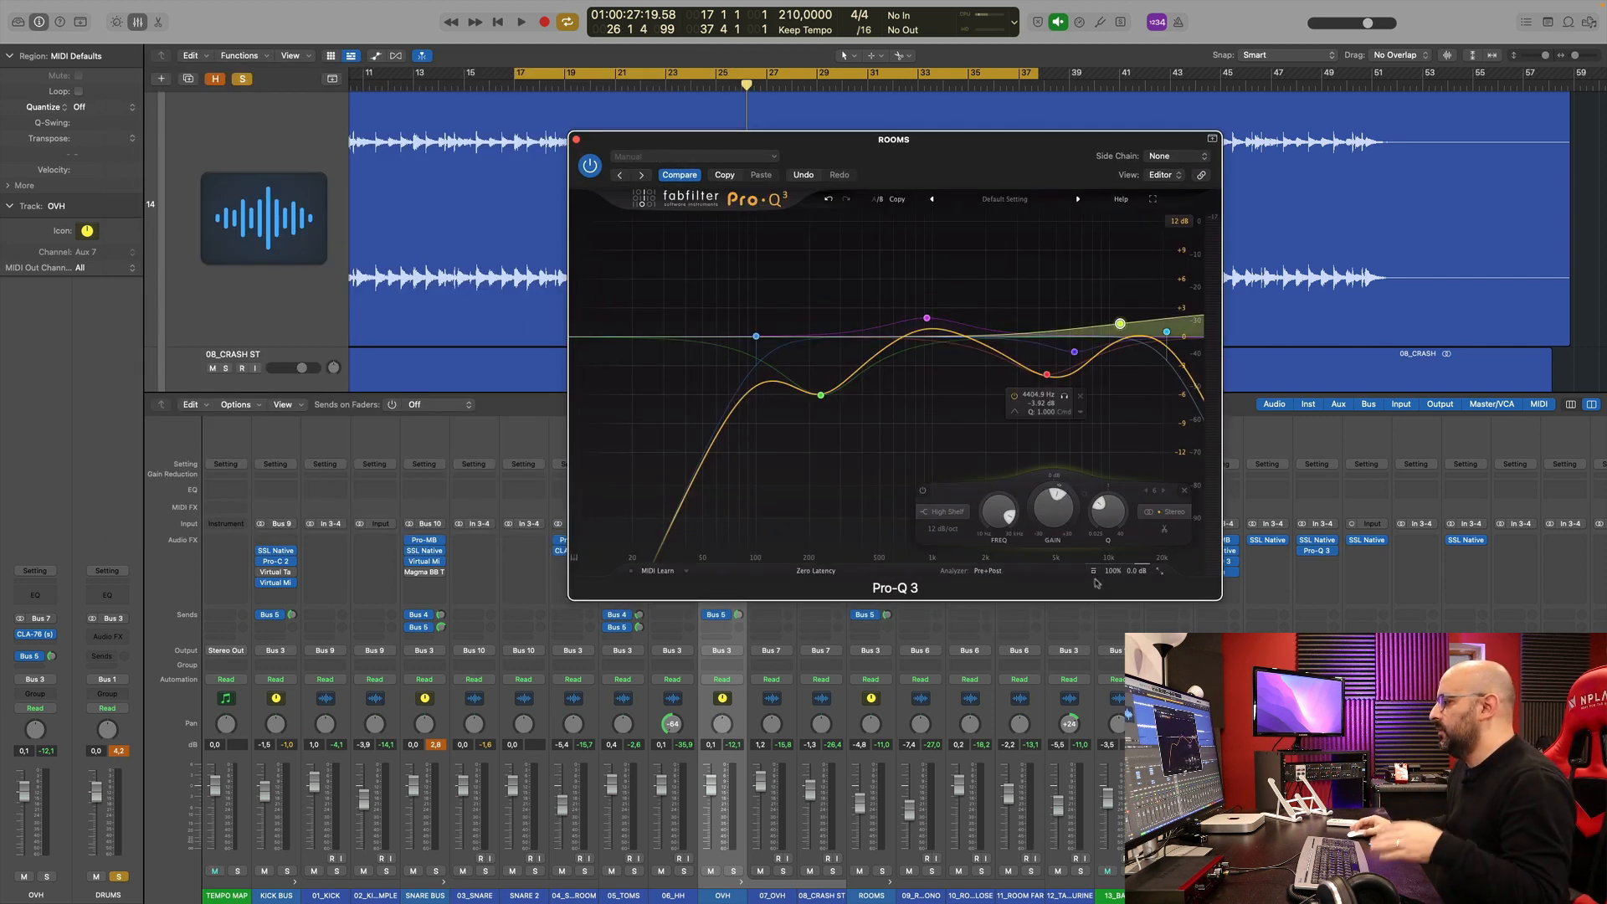
# Toggle Pro-Q 3's global bypass off and on during playback to compare the rooms with and without EQ.
pyautogui.click(1093, 572)
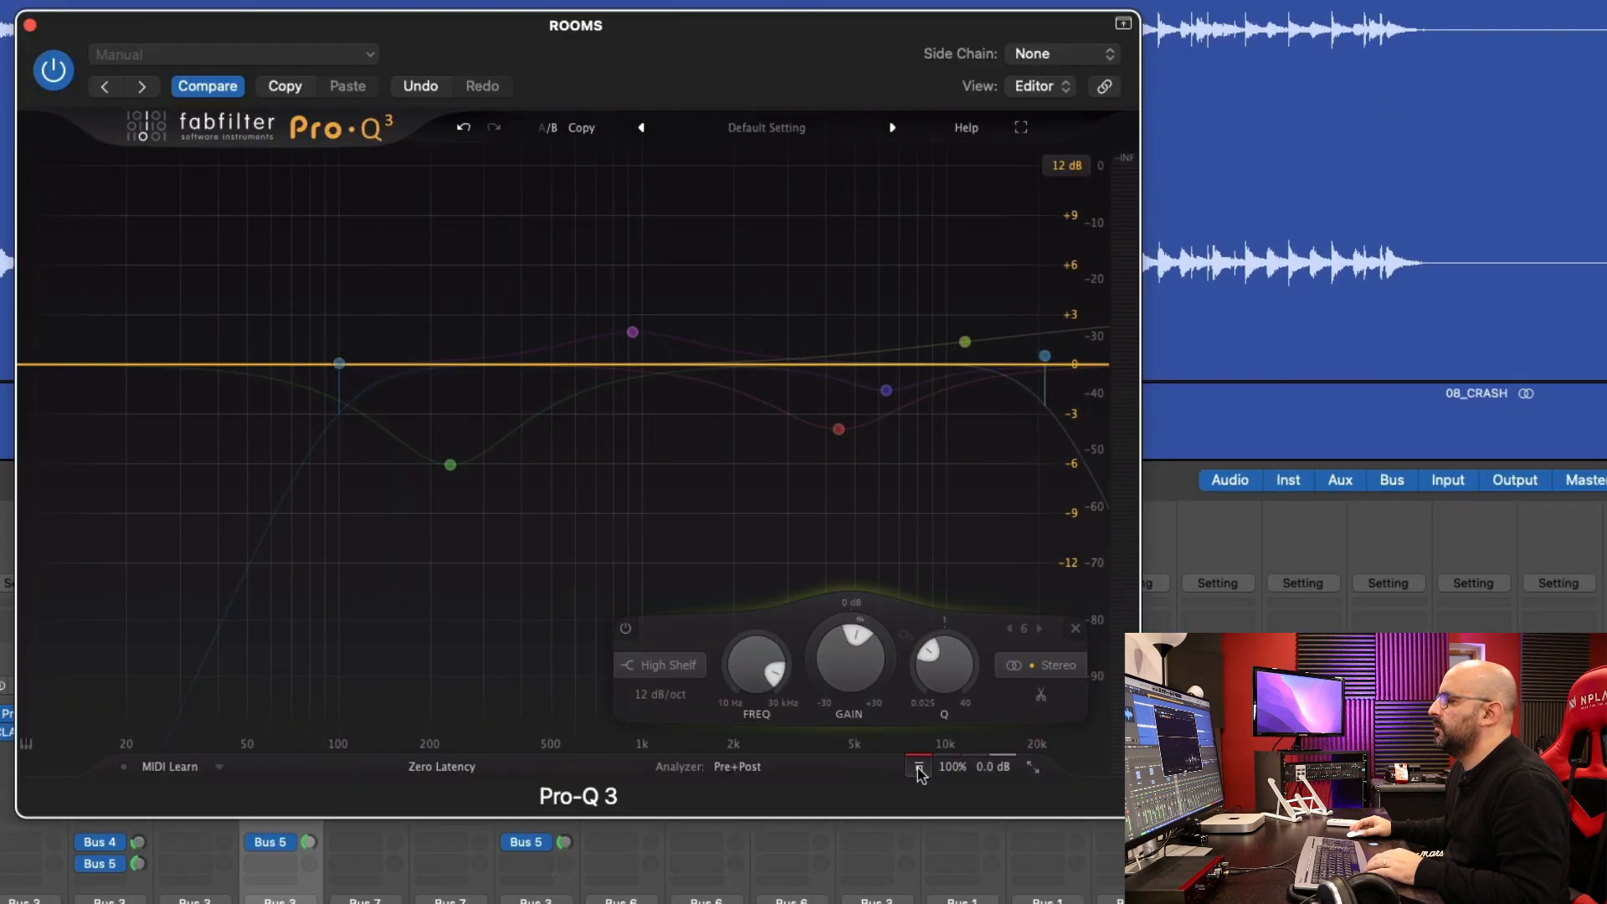
pyautogui.click(919, 768)
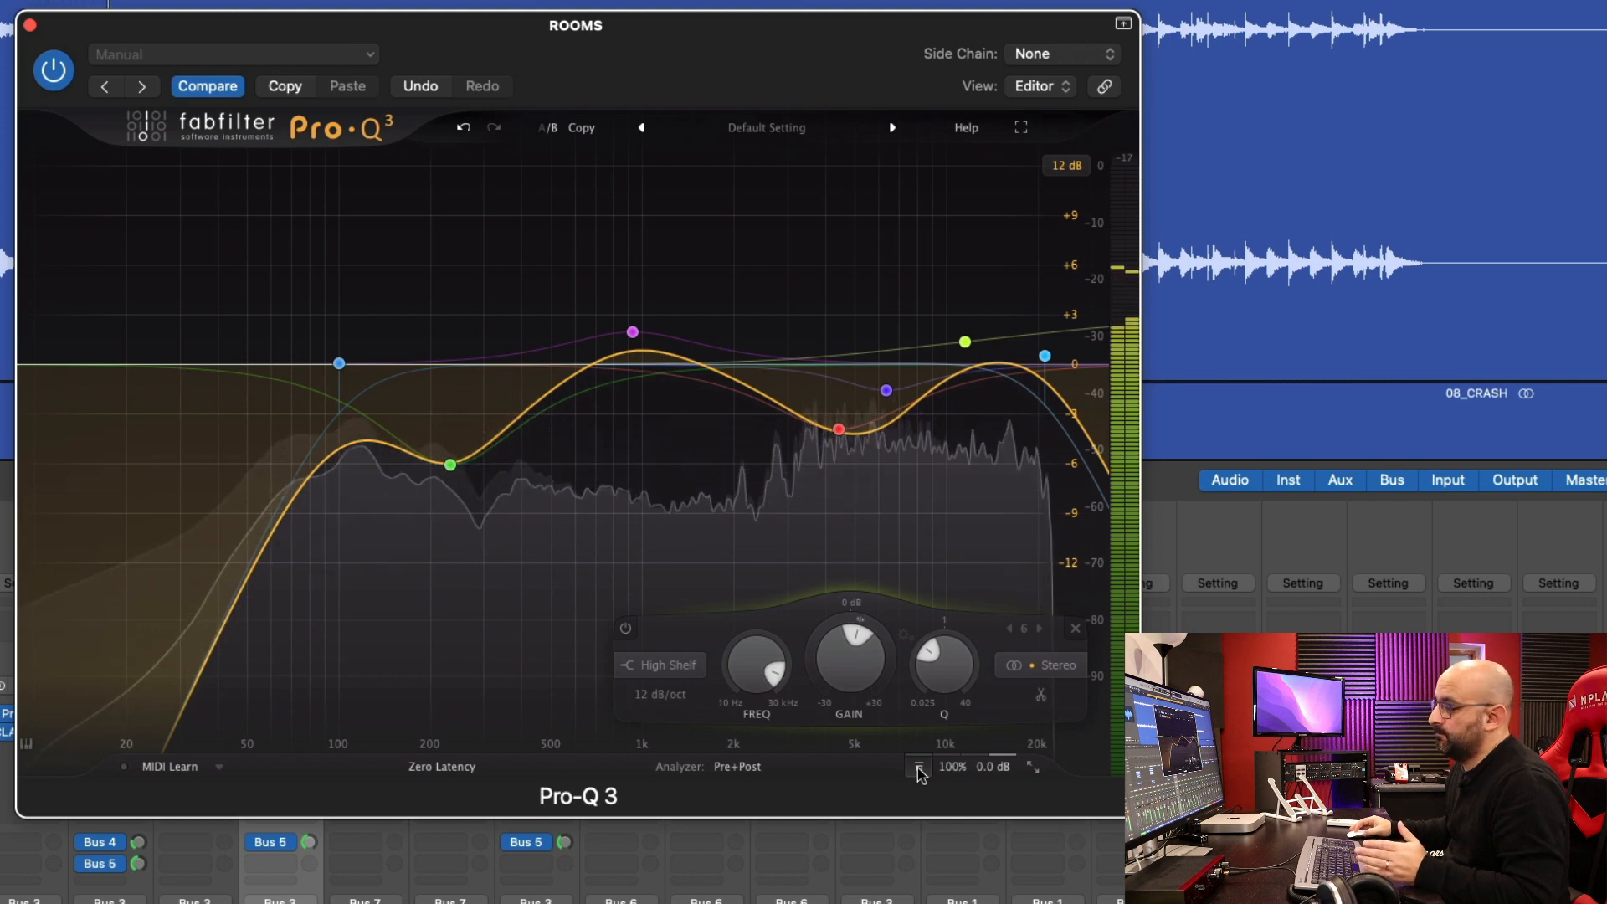
pyautogui.click(919, 767)
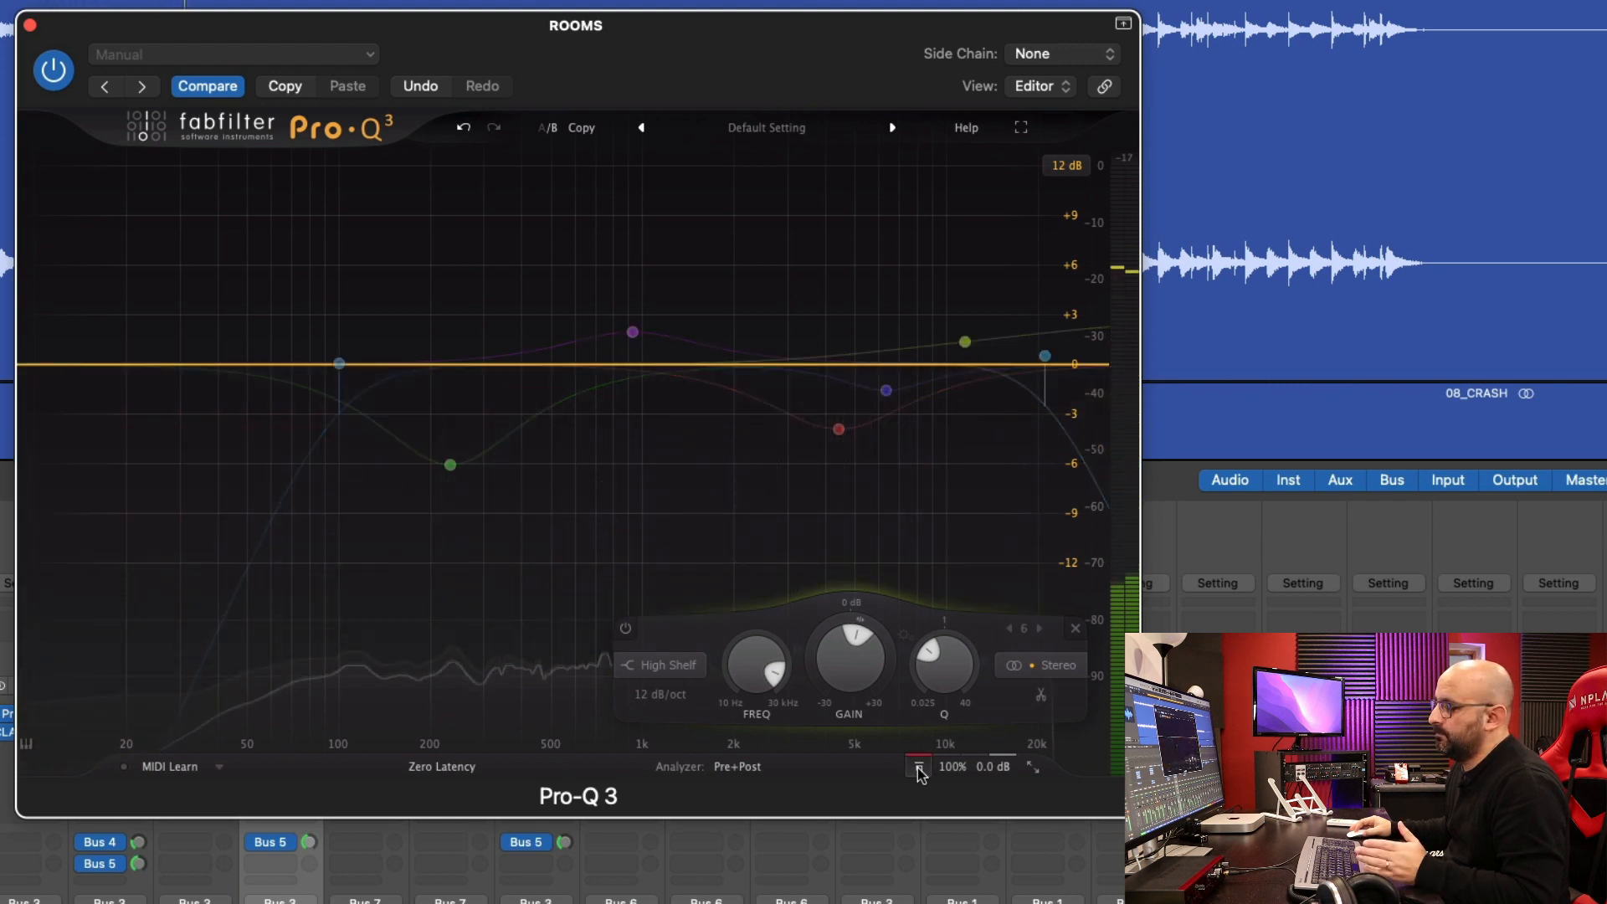
pyautogui.click(919, 768)
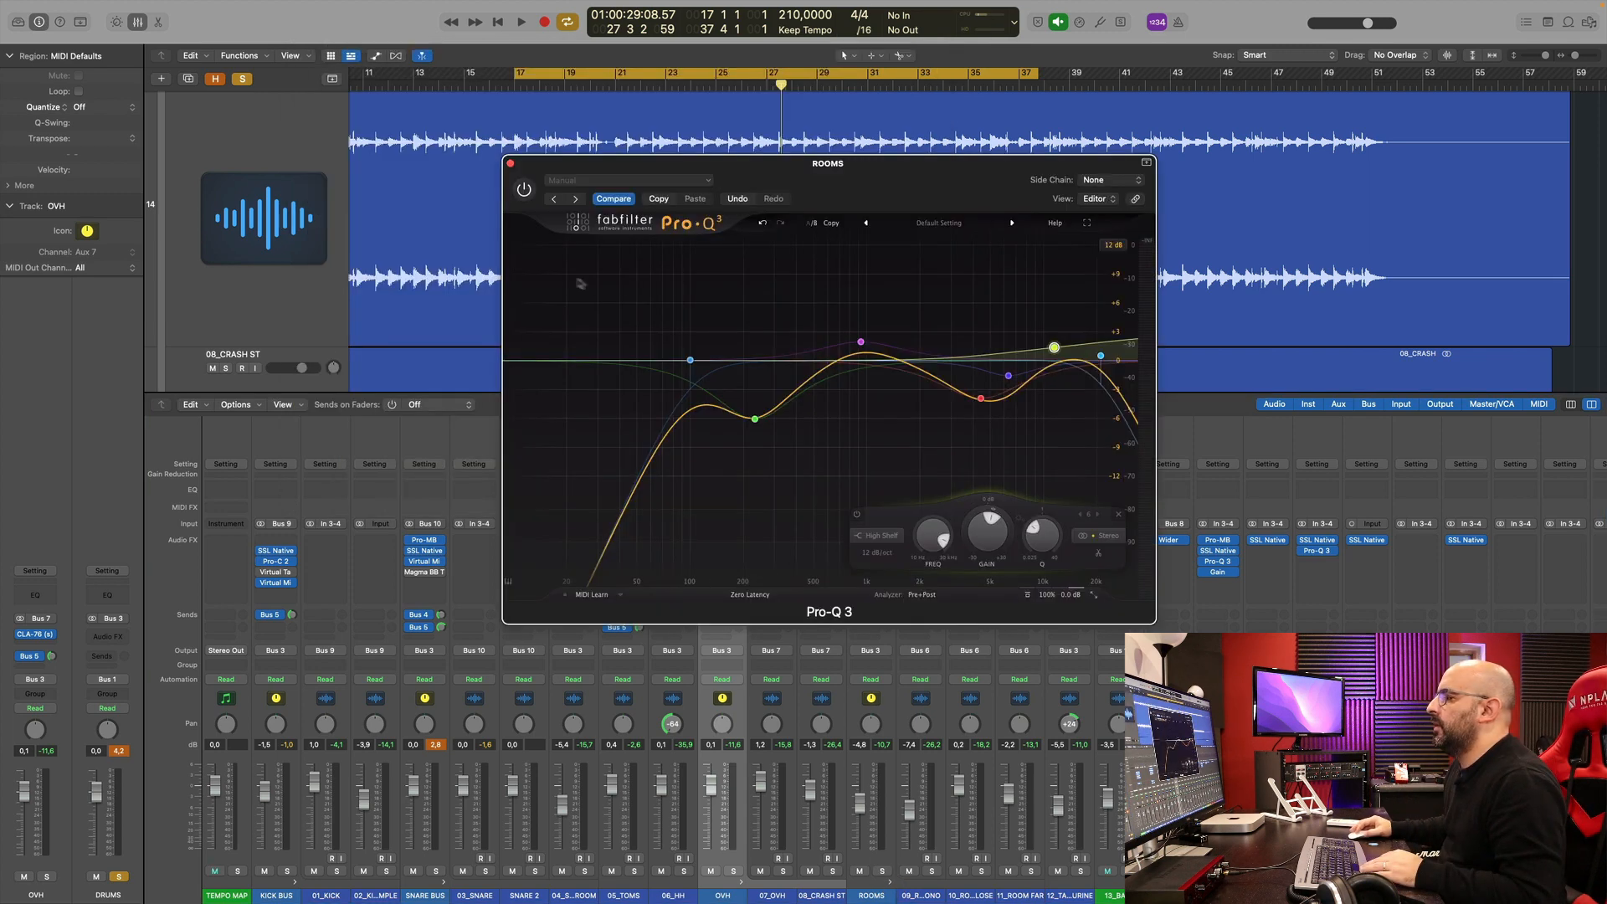
# Delete all the EQ bands in the ROOMS Pro-Q 3 to start from a flat curve.
pyautogui.moveTo(567, 277); pyautogui.dragTo(1136, 544)
pyautogui.click(1052, 516)
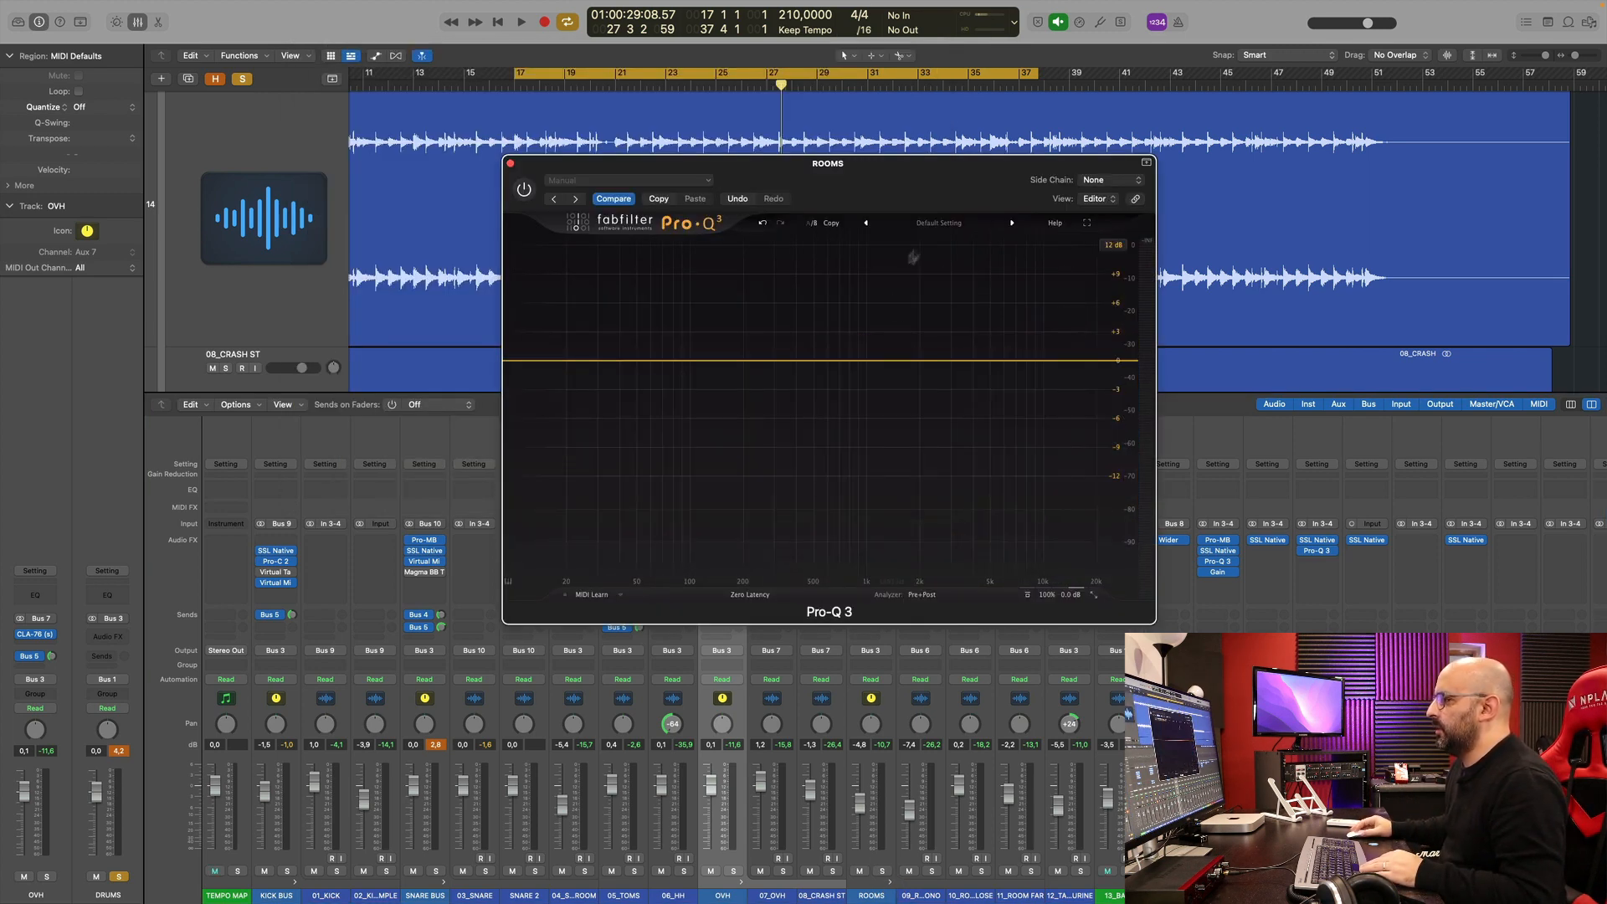
pyautogui.moveTo(917, 189); pyautogui.dragTo(1016, 175)
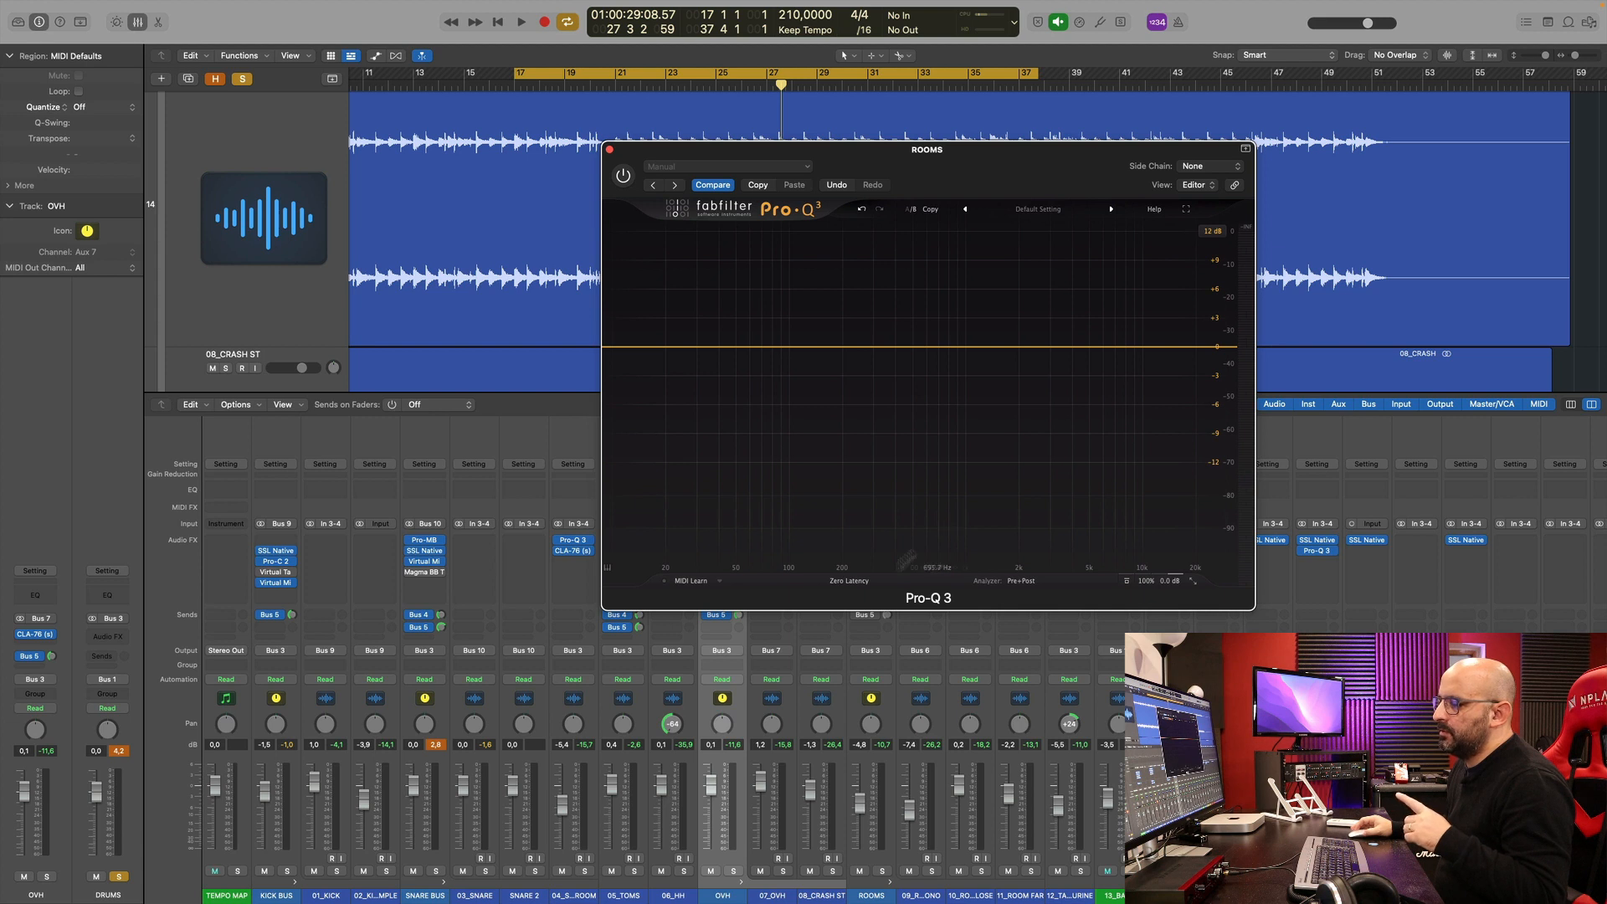
# Solo the KICK BUS, review the CLA-76 compressor on the ROOMS bus during playback, and close the compressor.
pyautogui.click(287, 871)
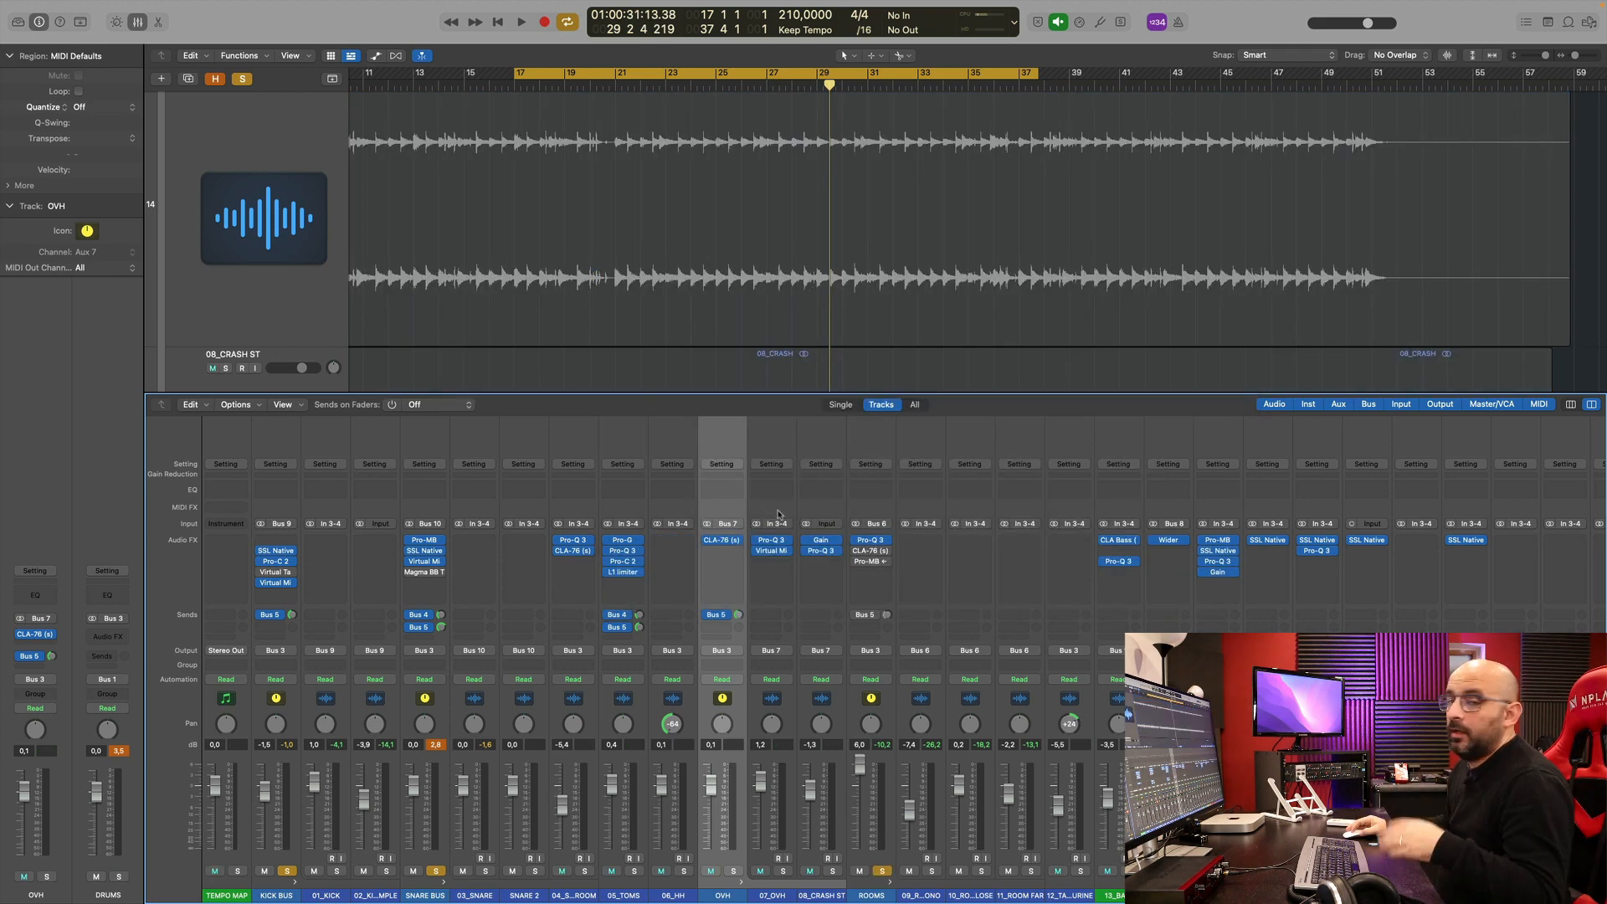
pyautogui.click(871, 551)
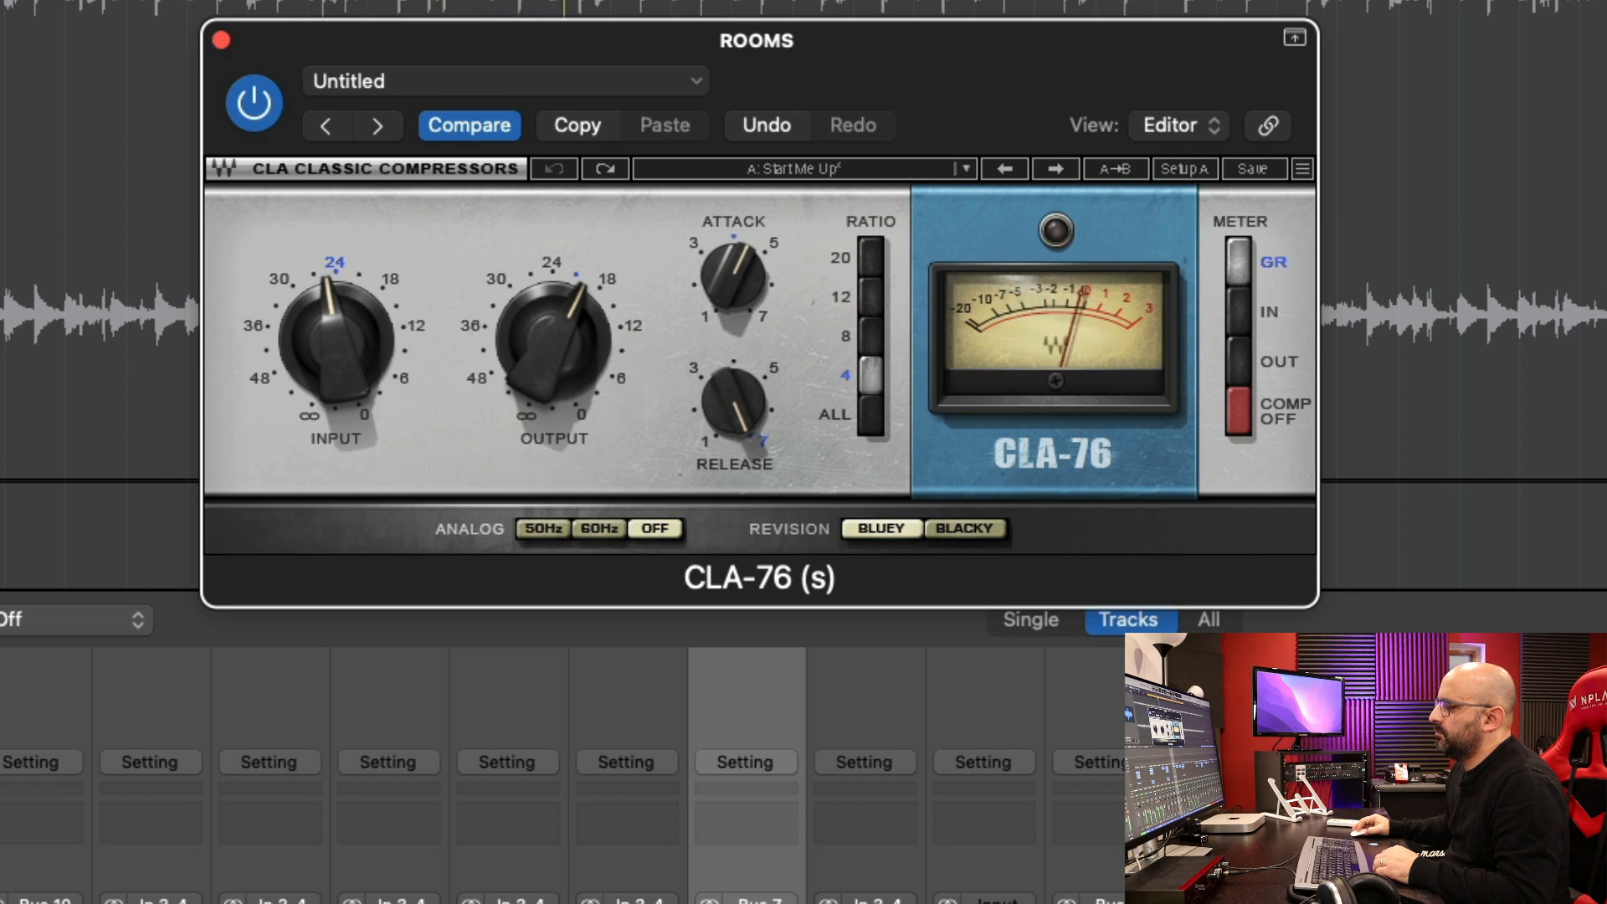
pyautogui.click(746, 871)
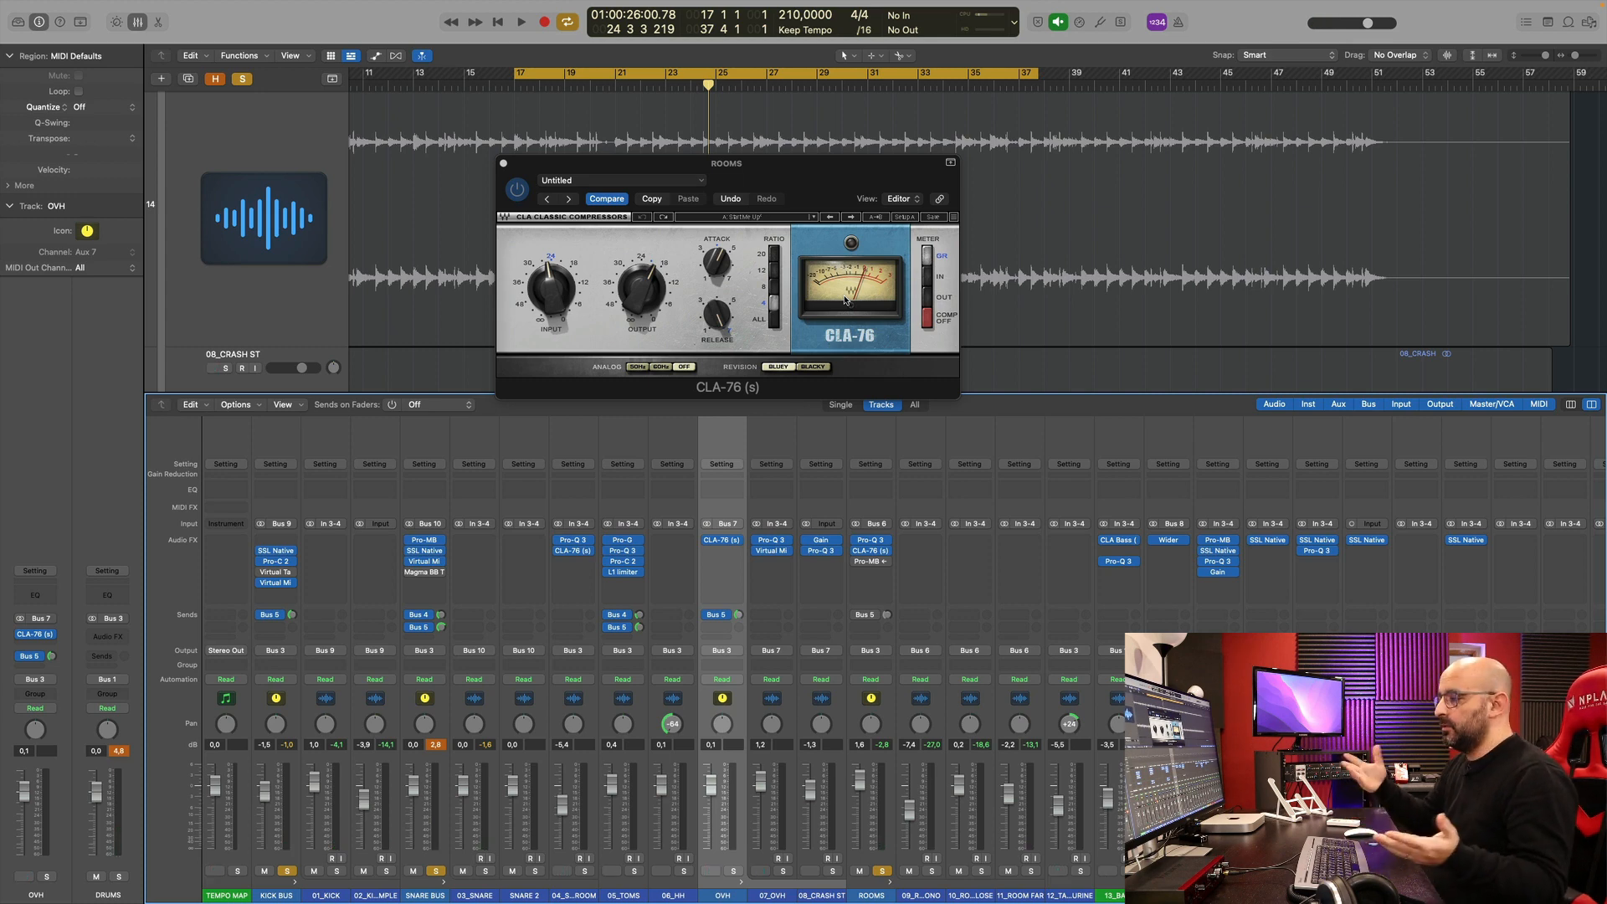
pyautogui.click(503, 164)
# Add a bell cut of -6.19 dB at 214.78 Hz in the ROOMS Pro-Q 3 and compare it bypassed and active.
pyautogui.click(868, 541)
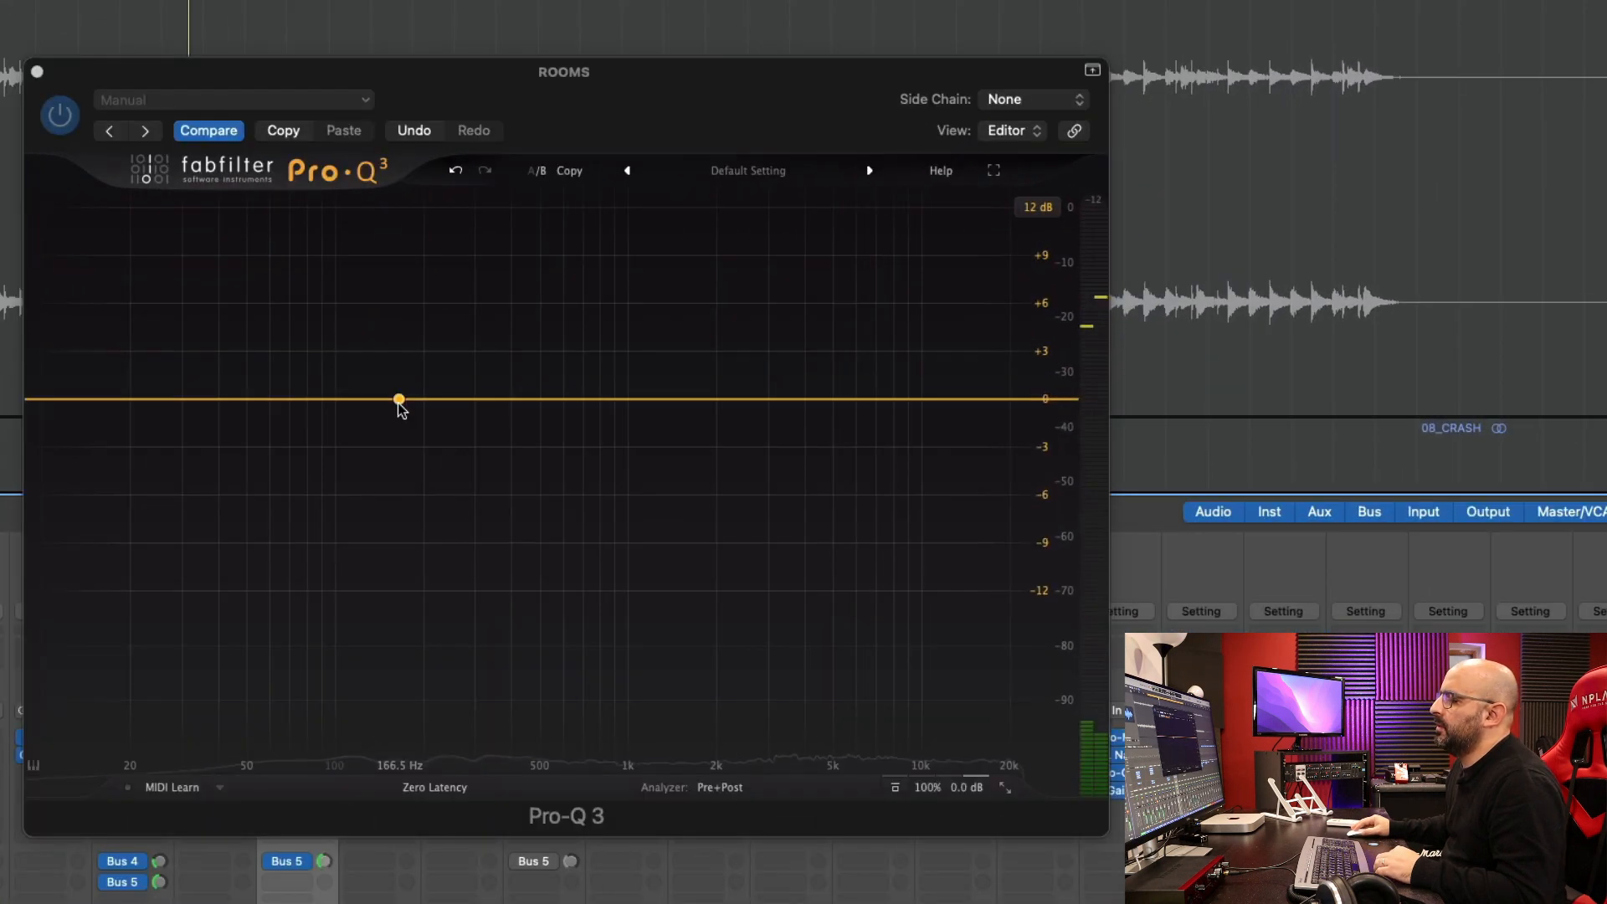
pyautogui.moveTo(399, 402); pyautogui.dragTo(435, 402)
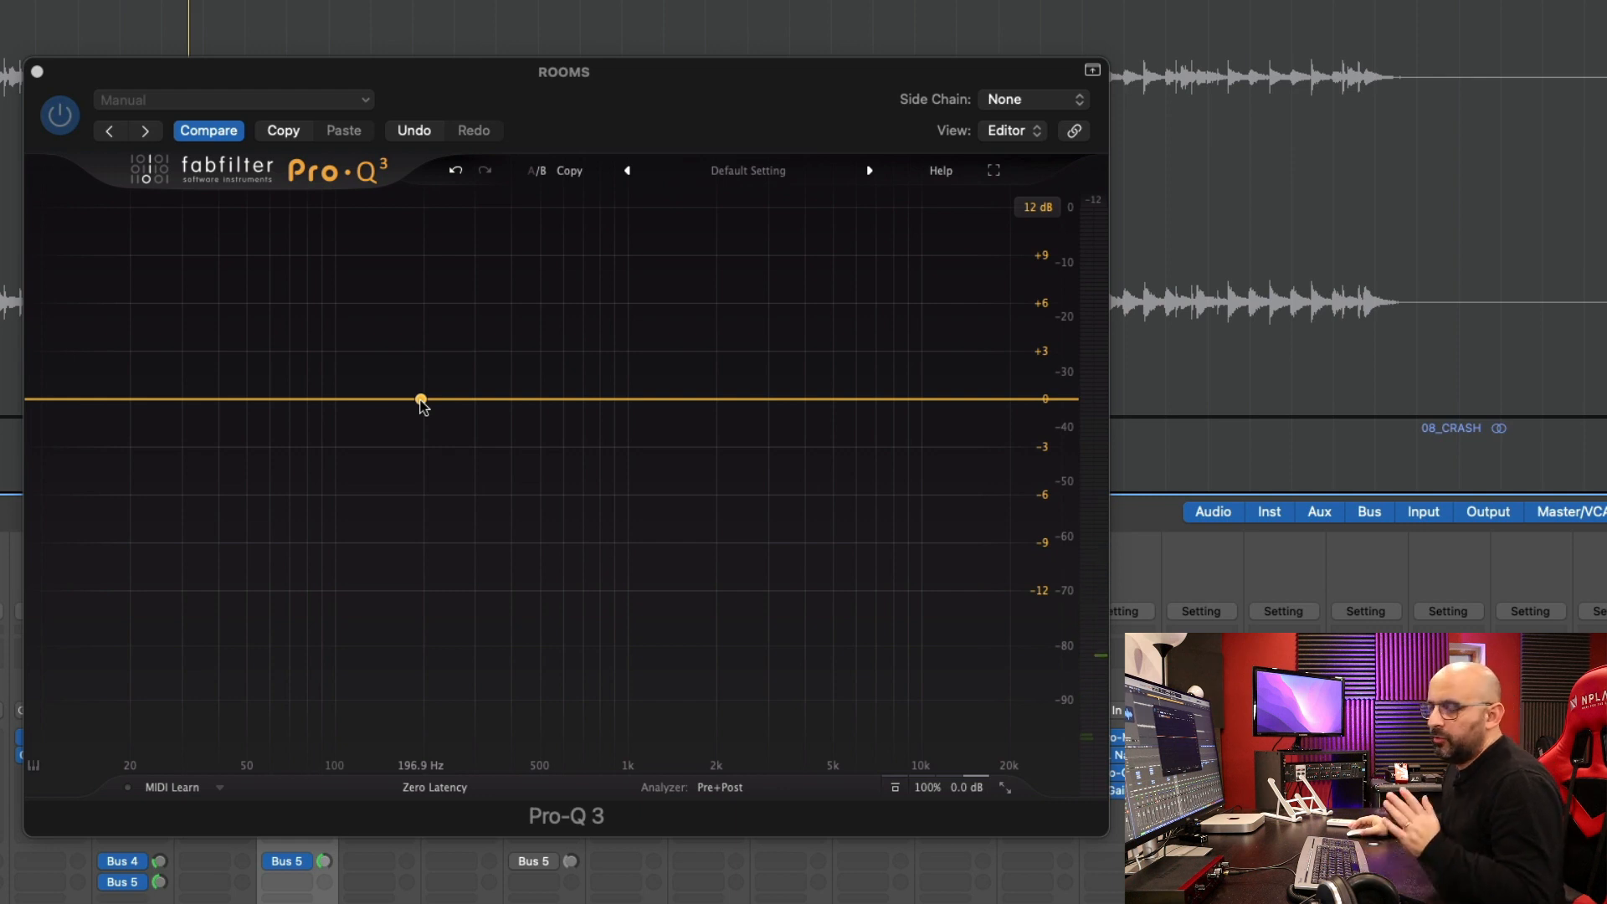
pyautogui.press('space')
pyautogui.moveTo(420, 399); pyautogui.dragTo(433, 501)
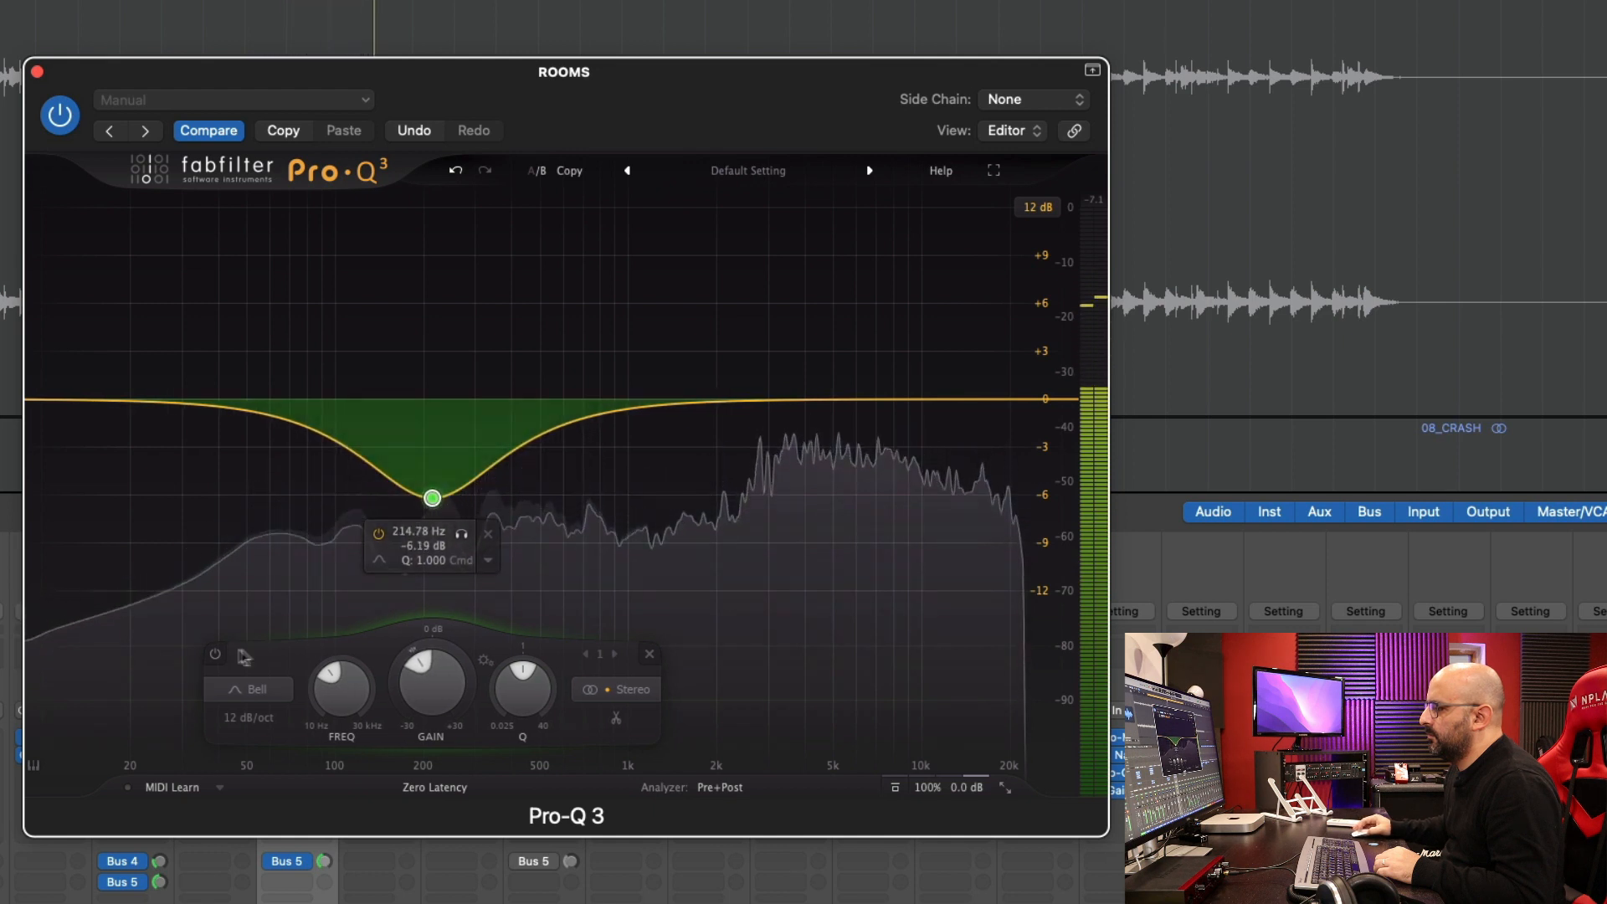
pyautogui.click(216, 655)
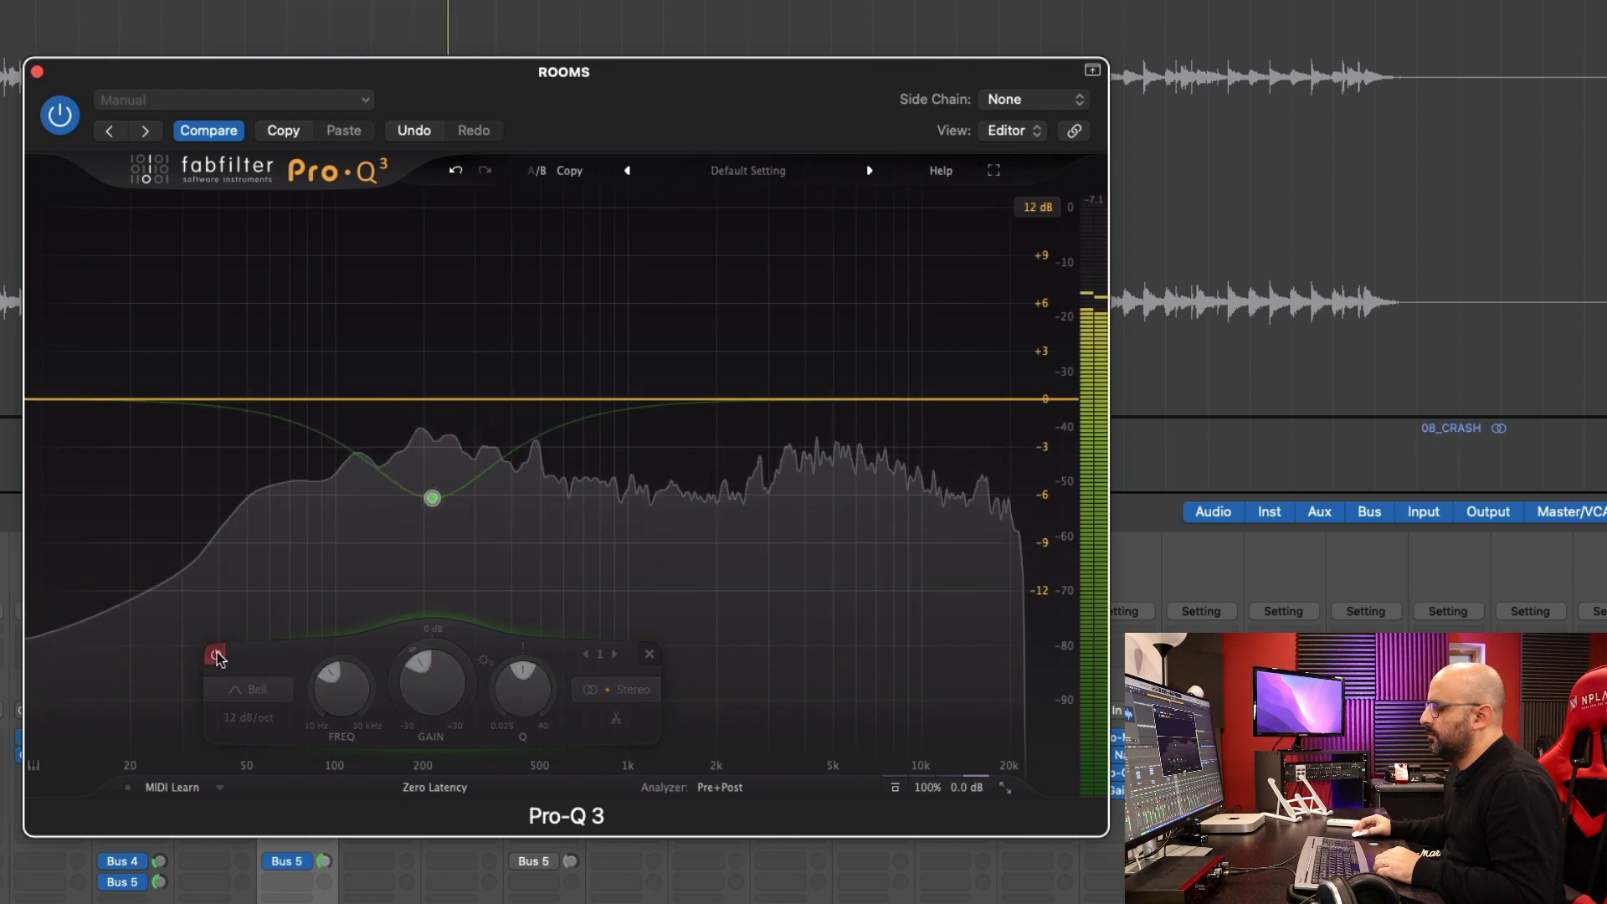
pyautogui.click(216, 656)
pyautogui.press('space')
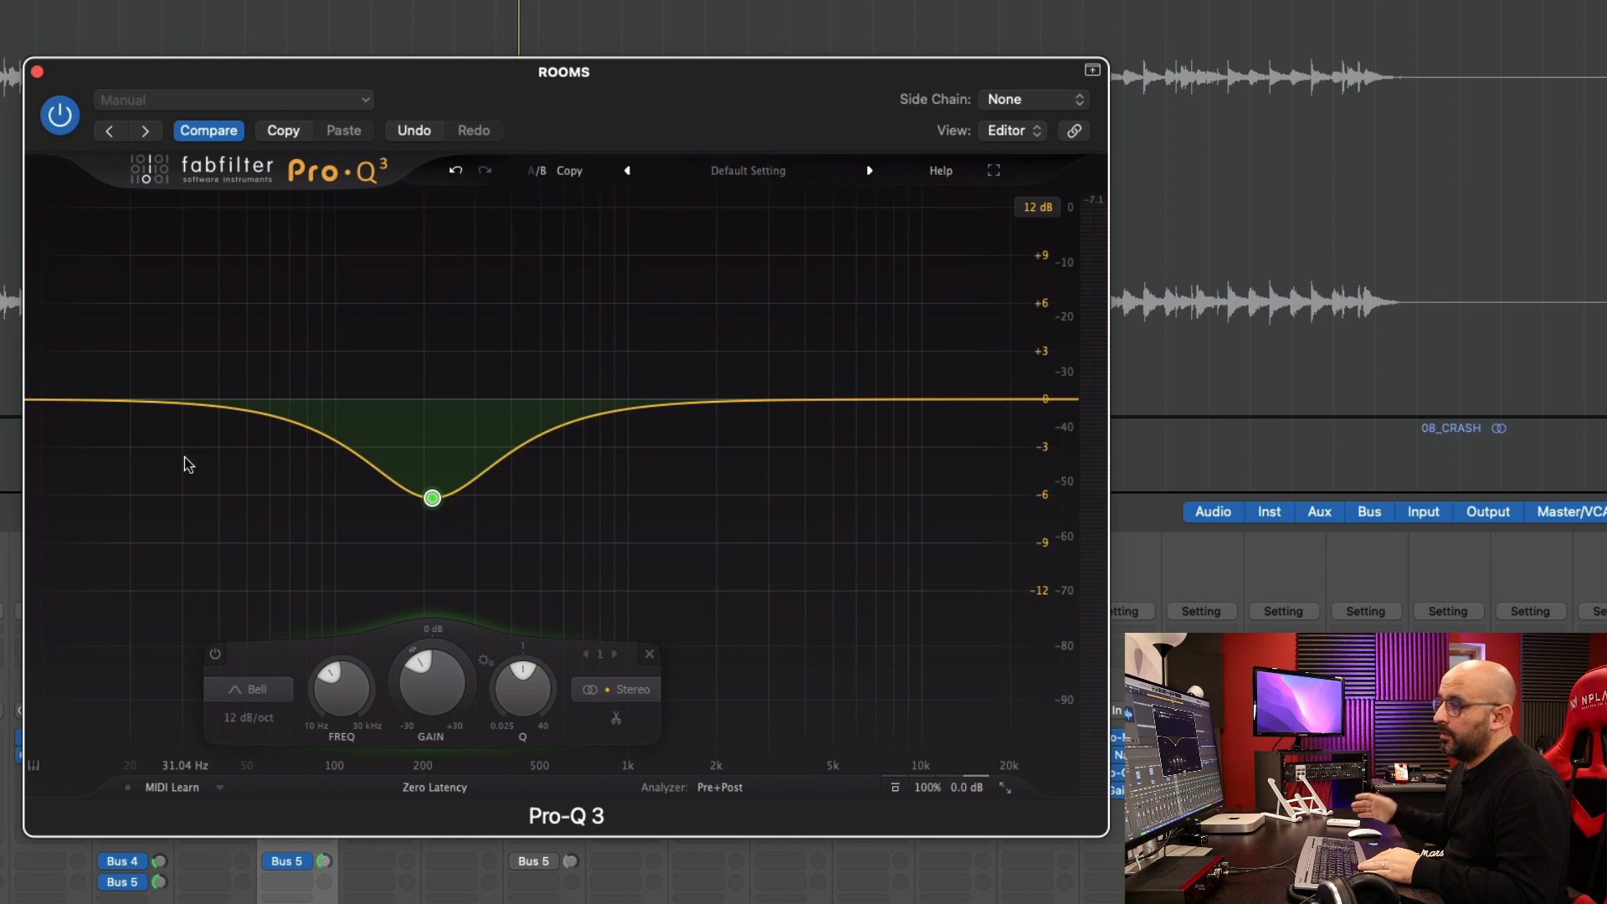
# Add a 12 dB/oct low cut at about 92.7 Hz to the rooms EQ and compare it bypassed and active.
pyautogui.press('space')
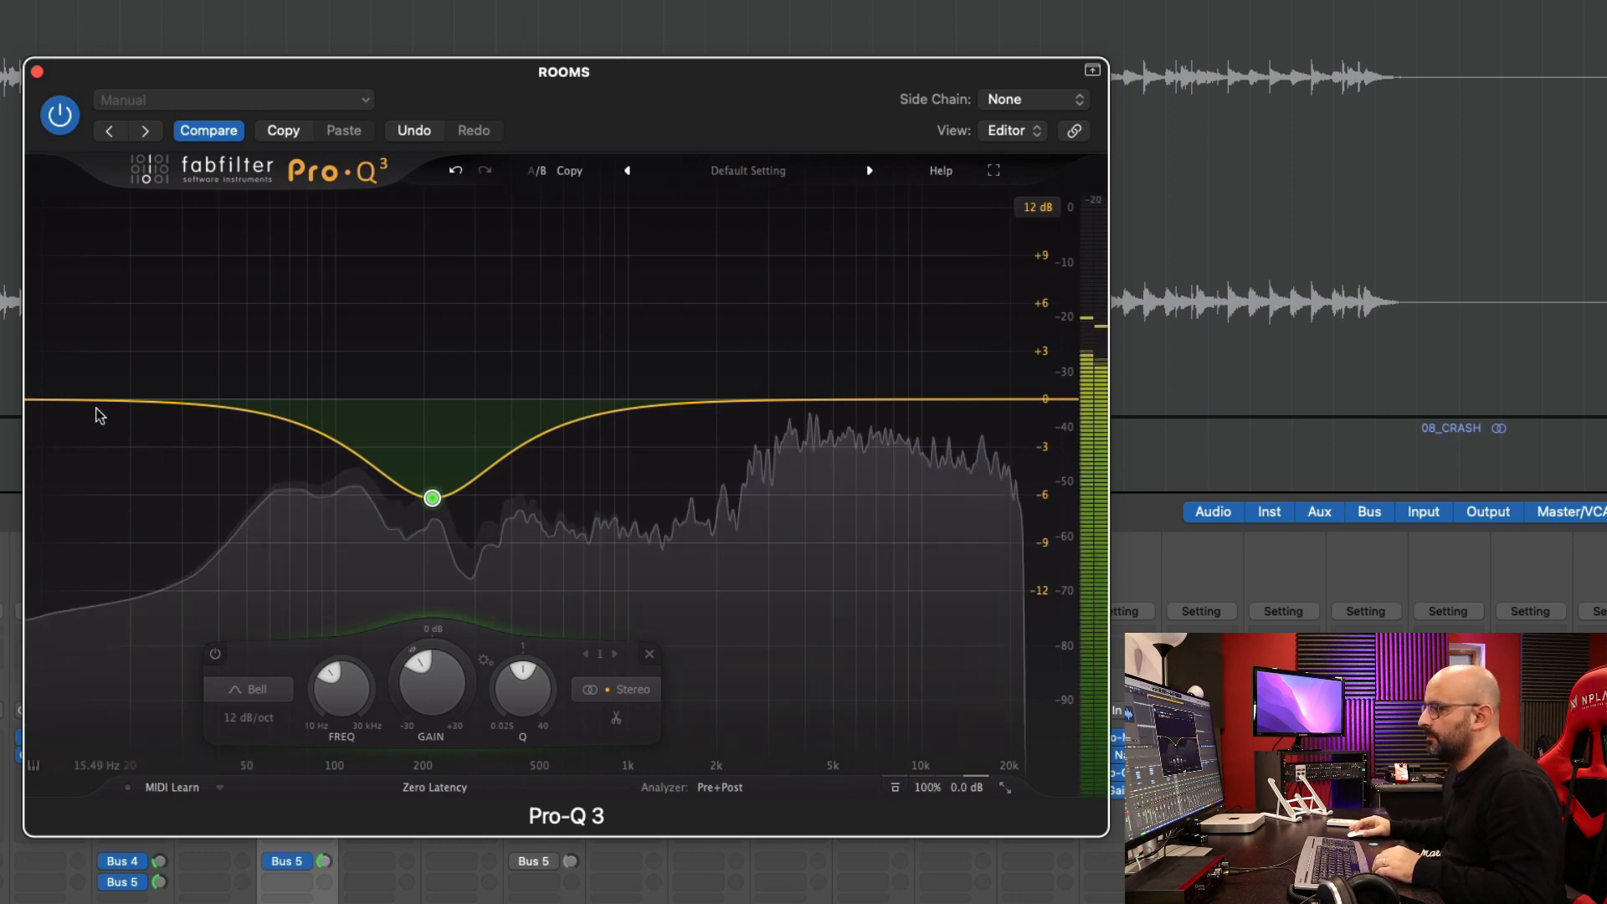
pyautogui.moveTo(44, 402); pyautogui.dragTo(326, 390)
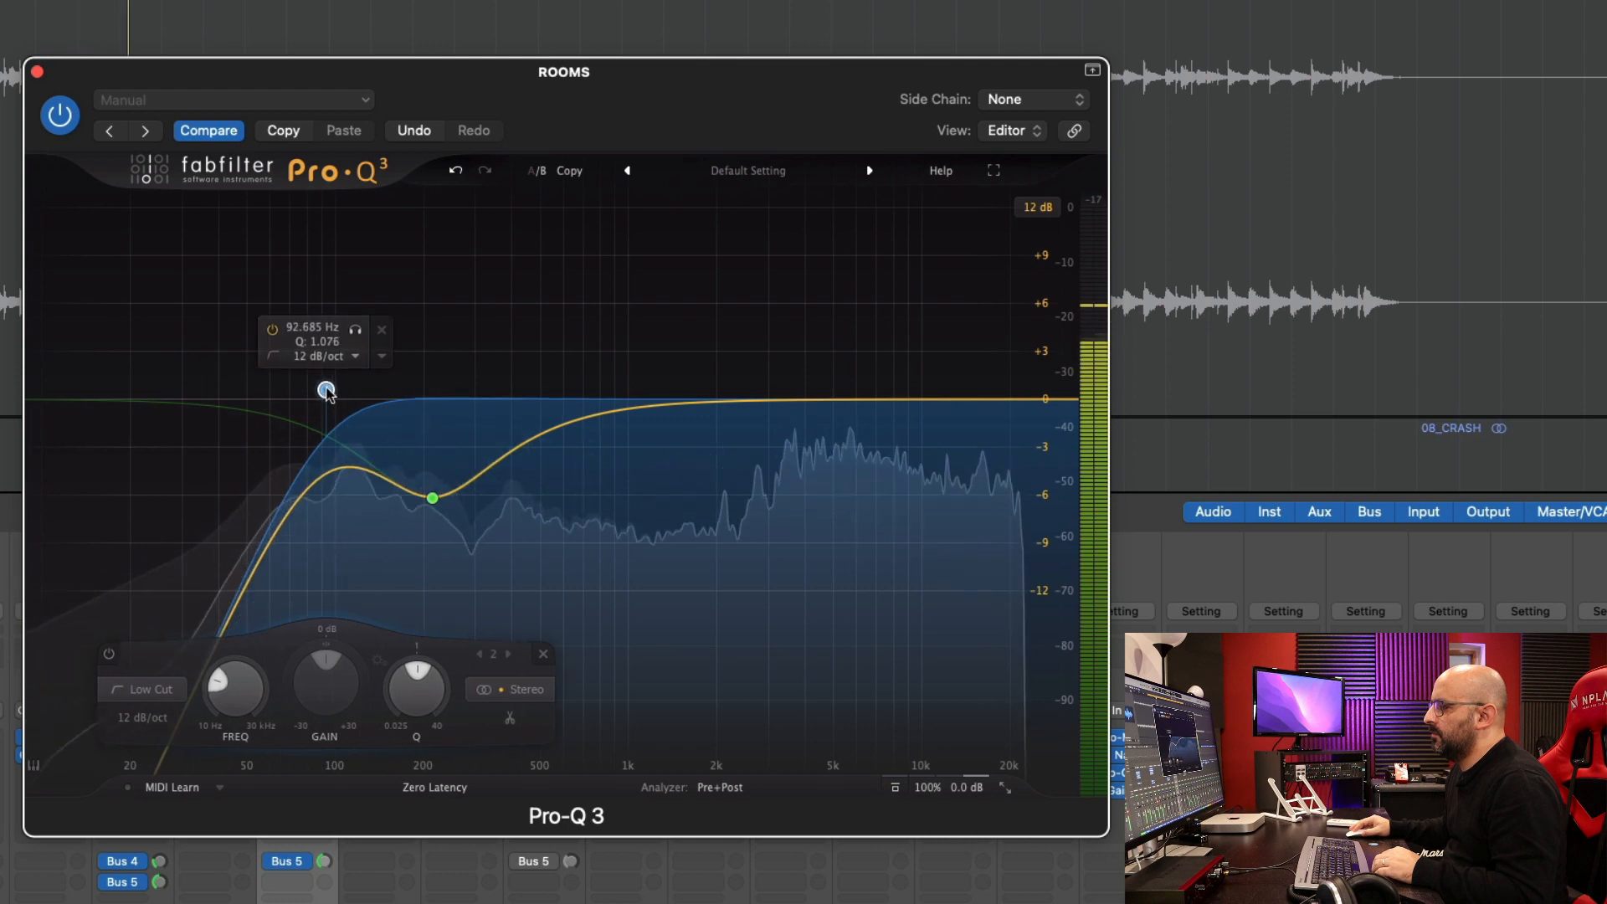
pyautogui.click(273, 329)
pyautogui.click(273, 330)
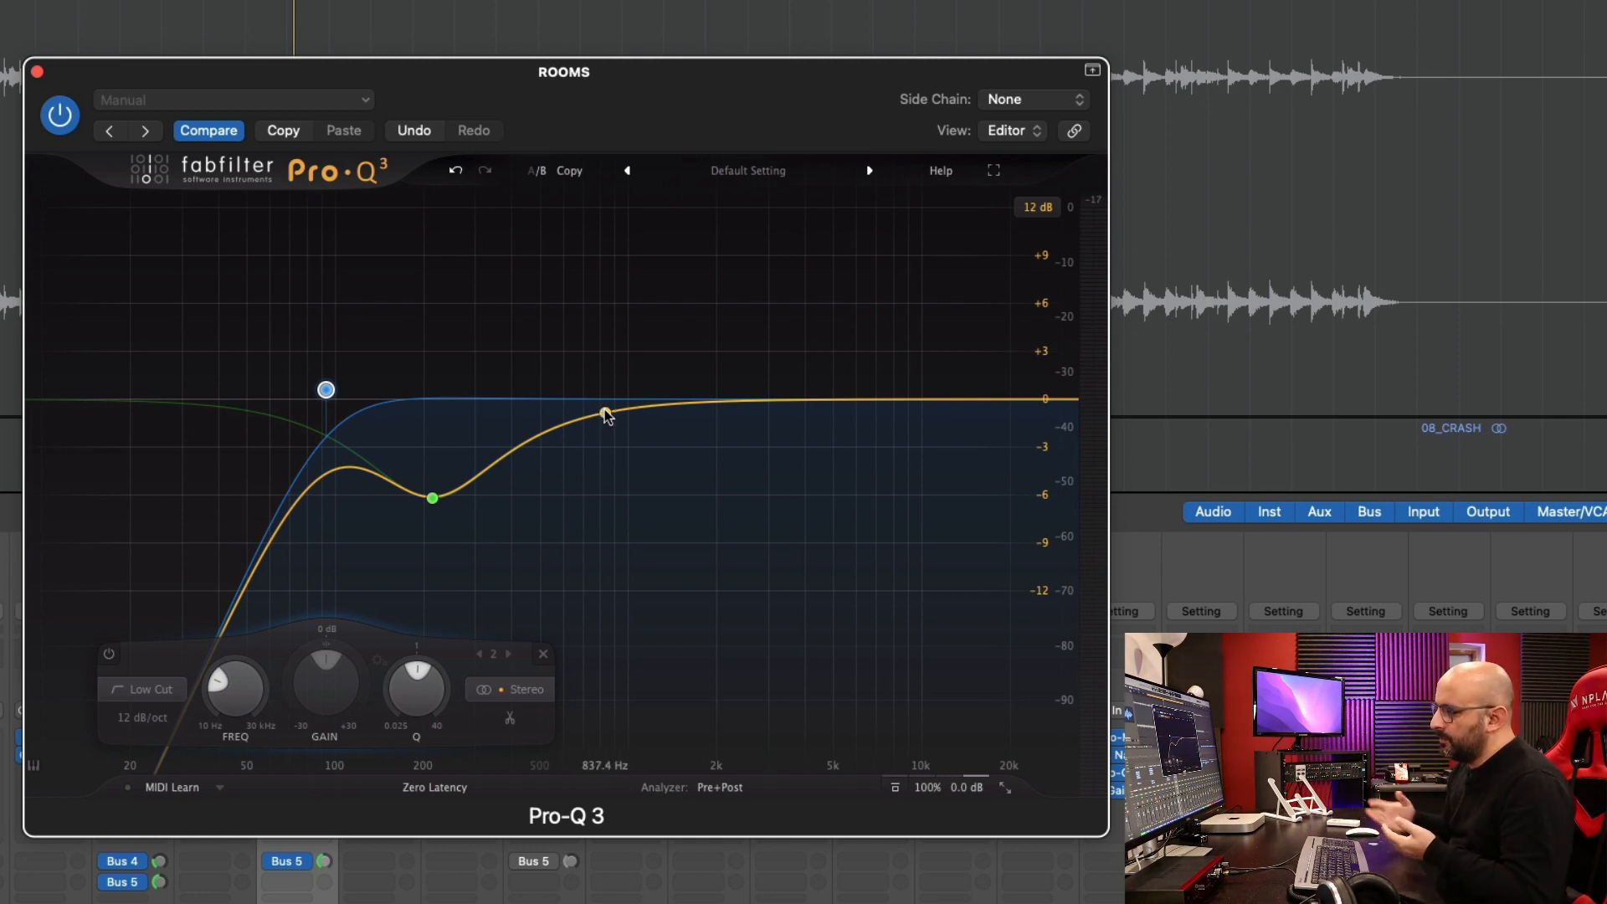
# Add a bell boost of +2.67 dB at about 808 Hz to the rooms EQ and compare it bypassed and active.
pyautogui.press('space')
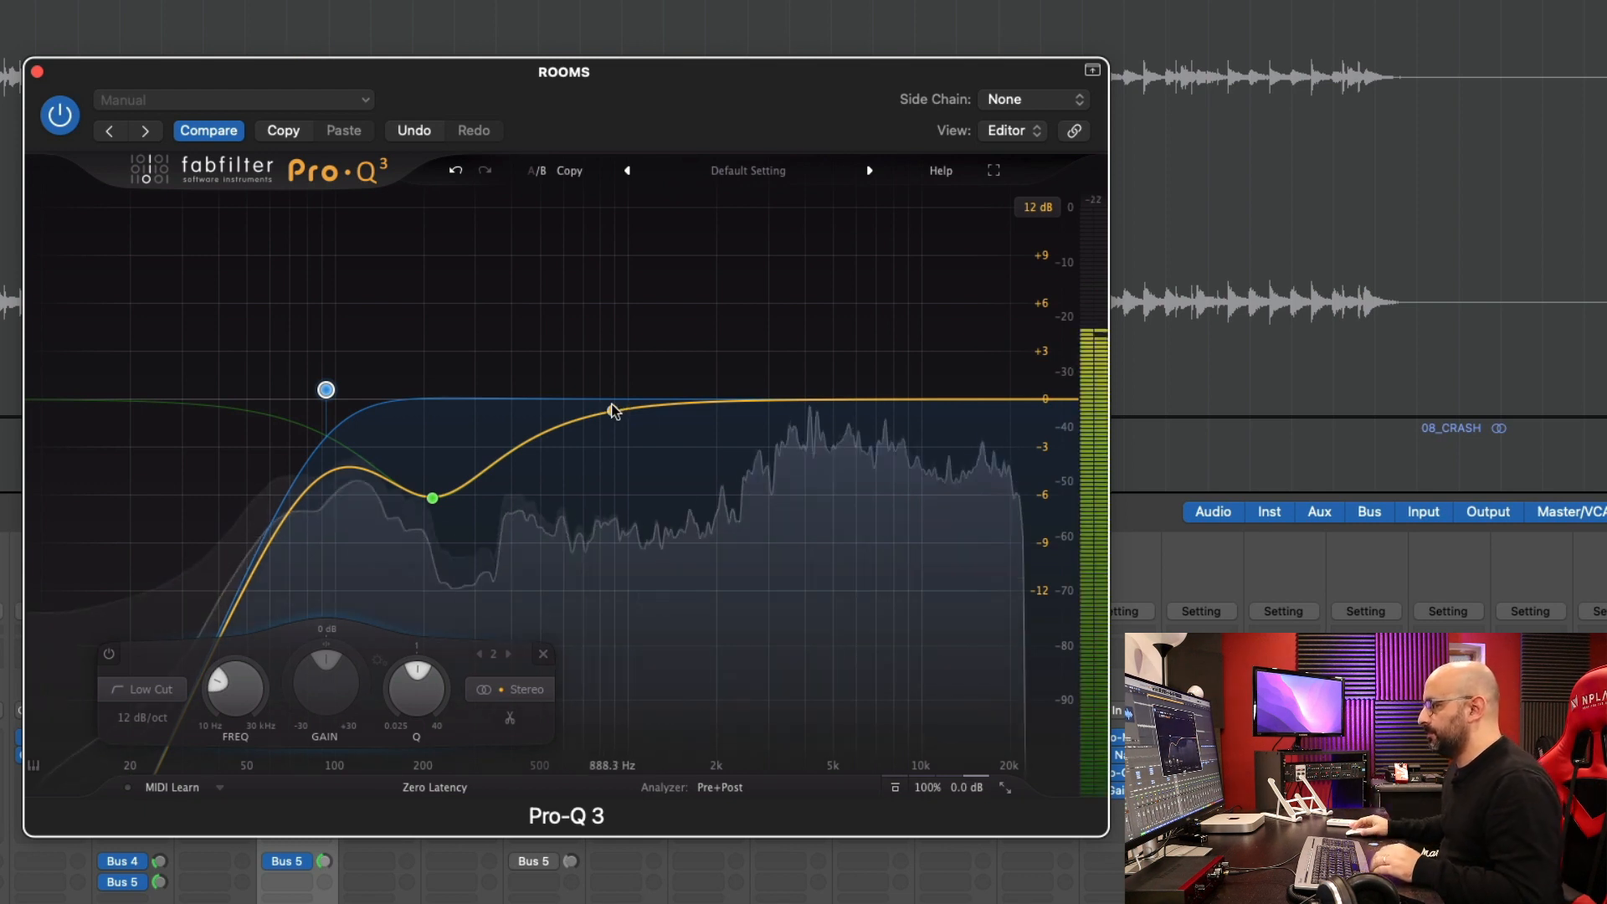
pyautogui.moveTo(613, 411); pyautogui.dragTo(603, 366)
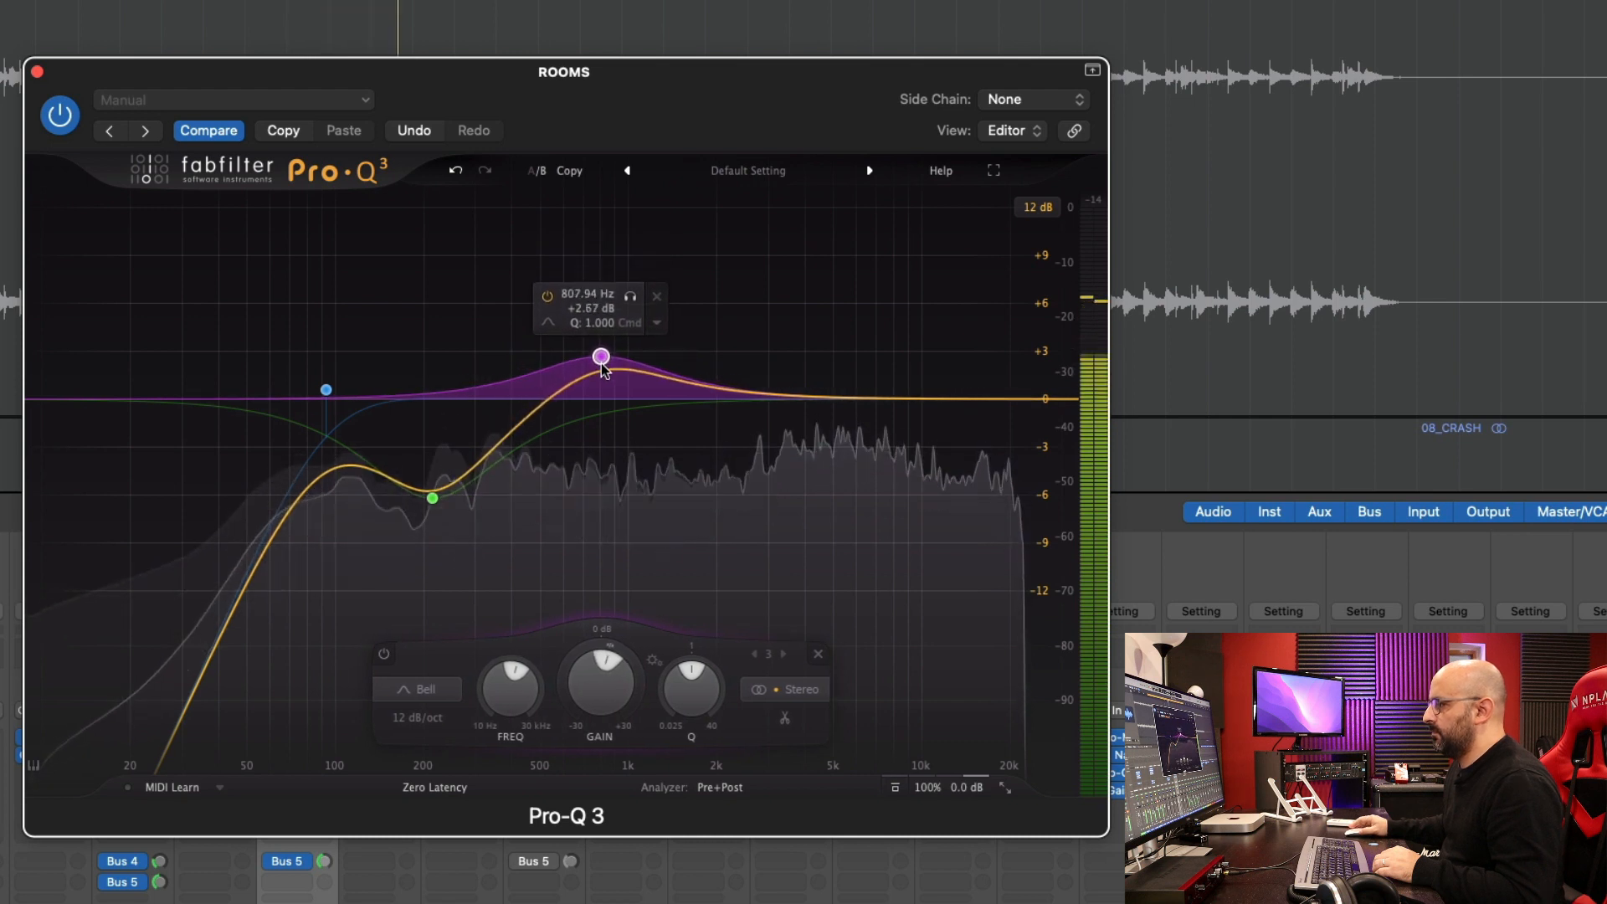
pyautogui.click(548, 296)
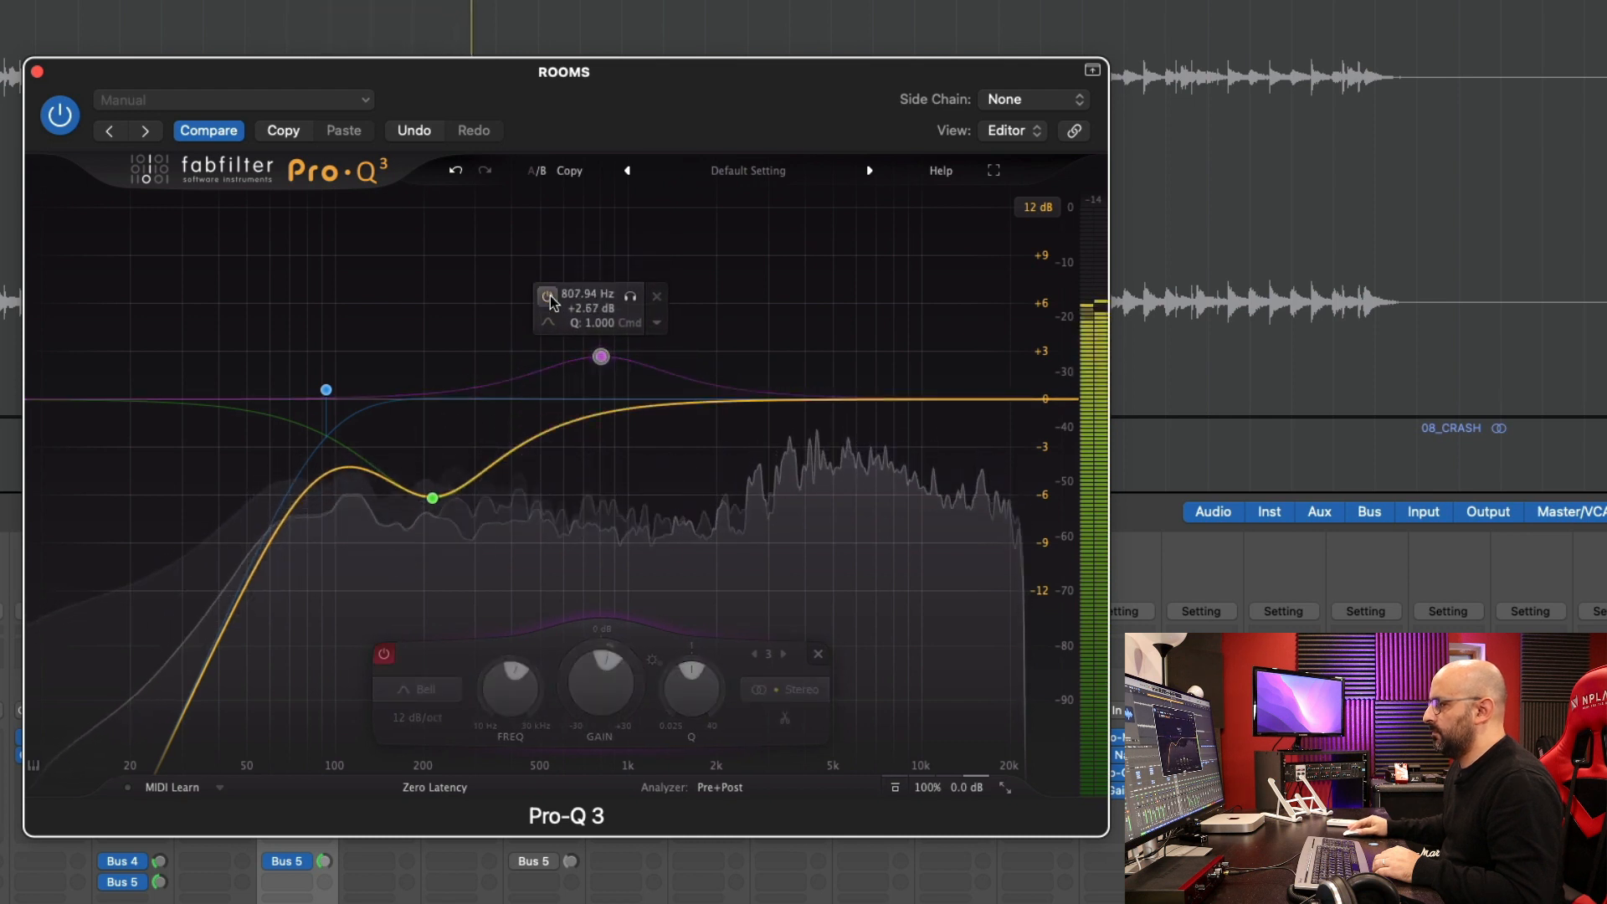
pyautogui.click(548, 296)
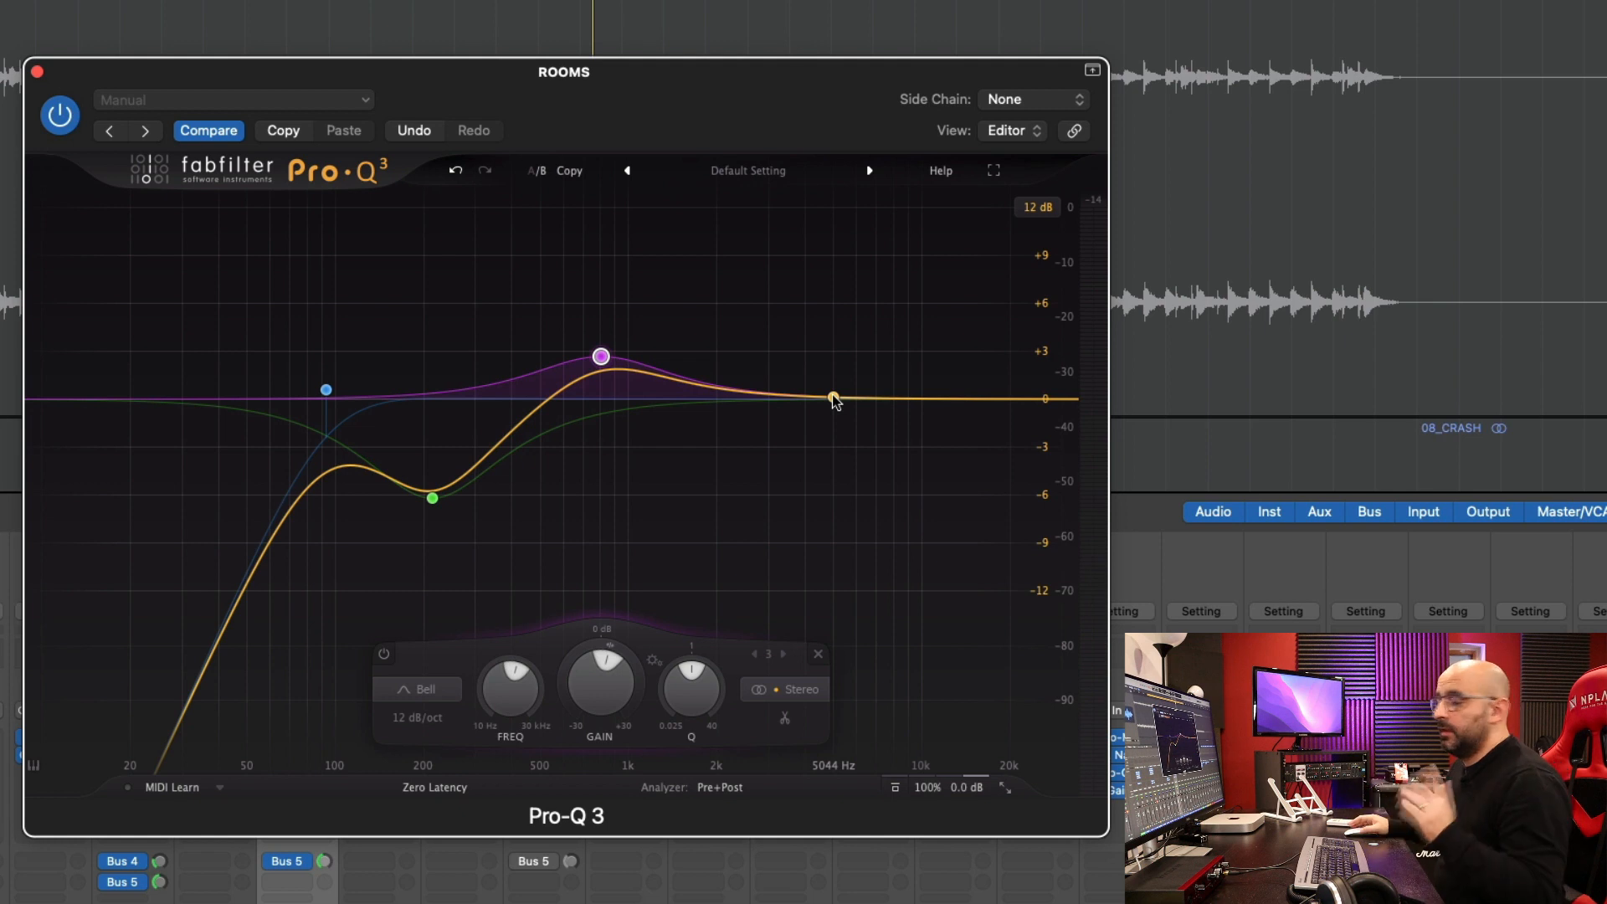
# Add two high-mid bell cuts to the rooms EQ: -4.44 dB at 4161.6 Hz and -1.45 dB at 6241.7 Hz.
pyautogui.press('space')
pyautogui.moveTo(835, 398); pyautogui.dragTo(821, 461)
pyautogui.moveTo(809, 350); pyautogui.dragTo(864, 465)
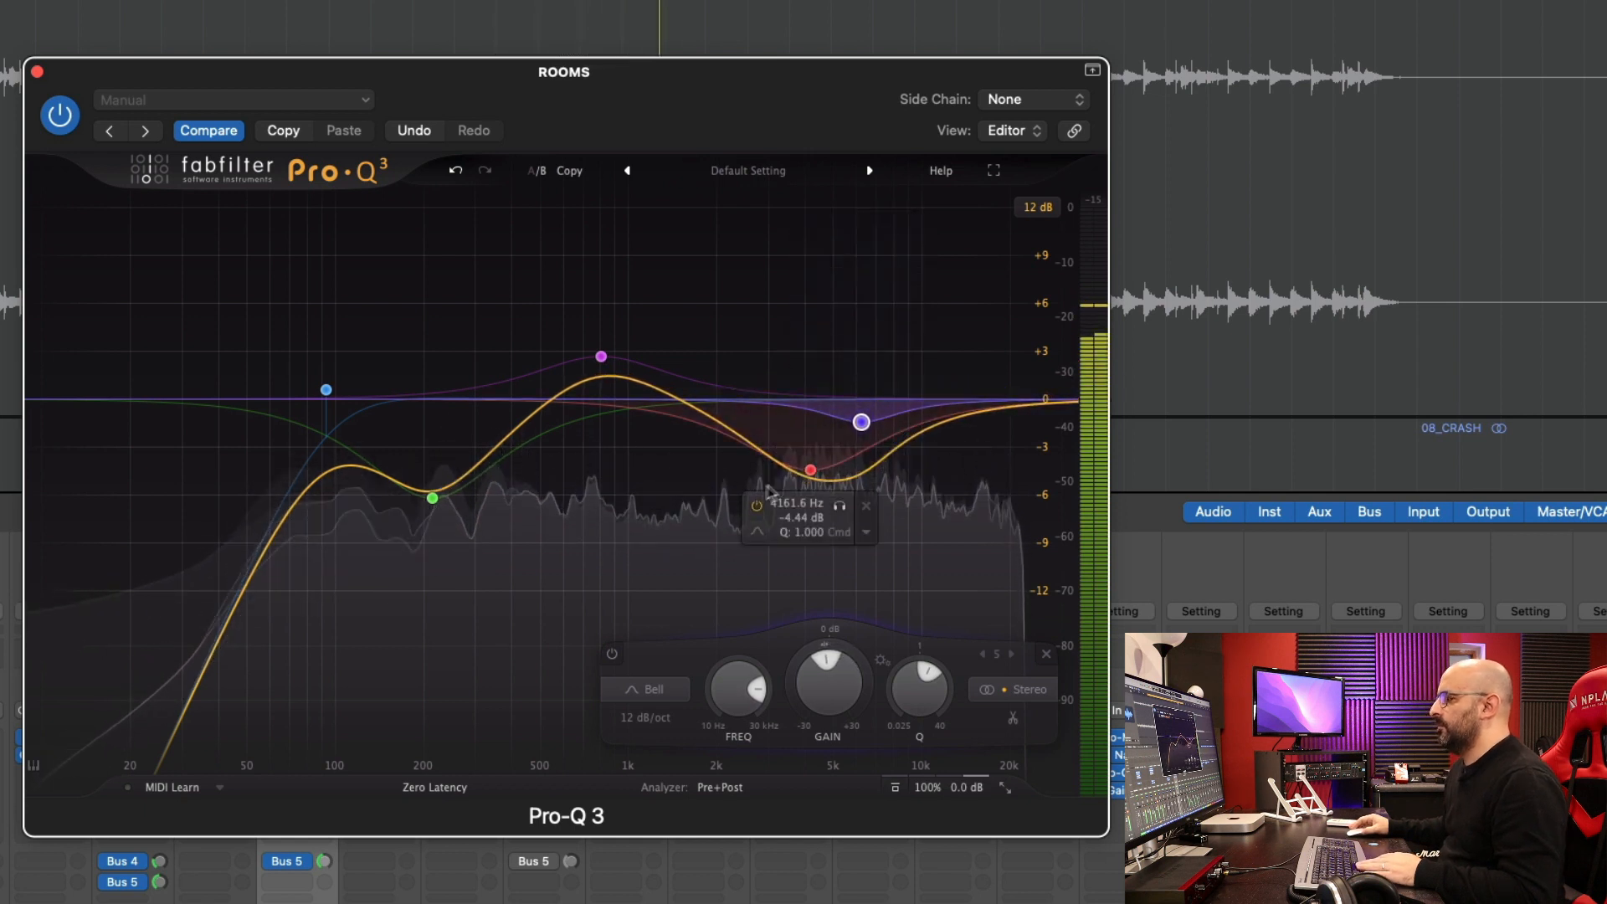
# Compare the complete rooms EQ curve with the unprocessed sound by toggling Pro-Q 3's global bypass during playback.
pyautogui.press('space')
pyautogui.click(866, 789)
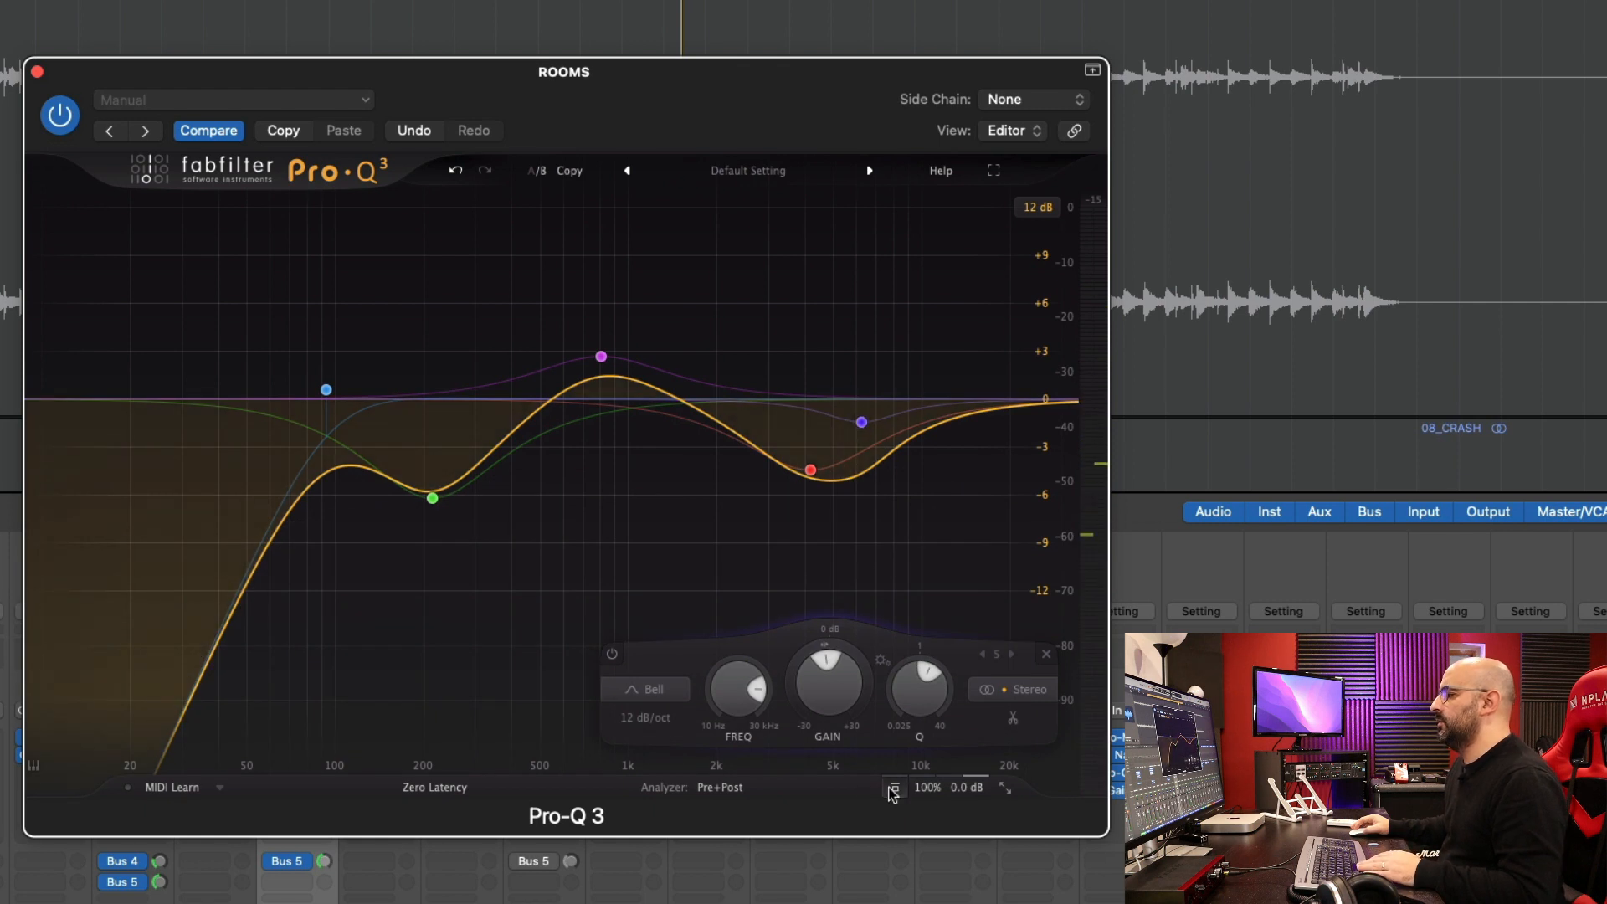
pyautogui.press('space')
pyautogui.click(894, 789)
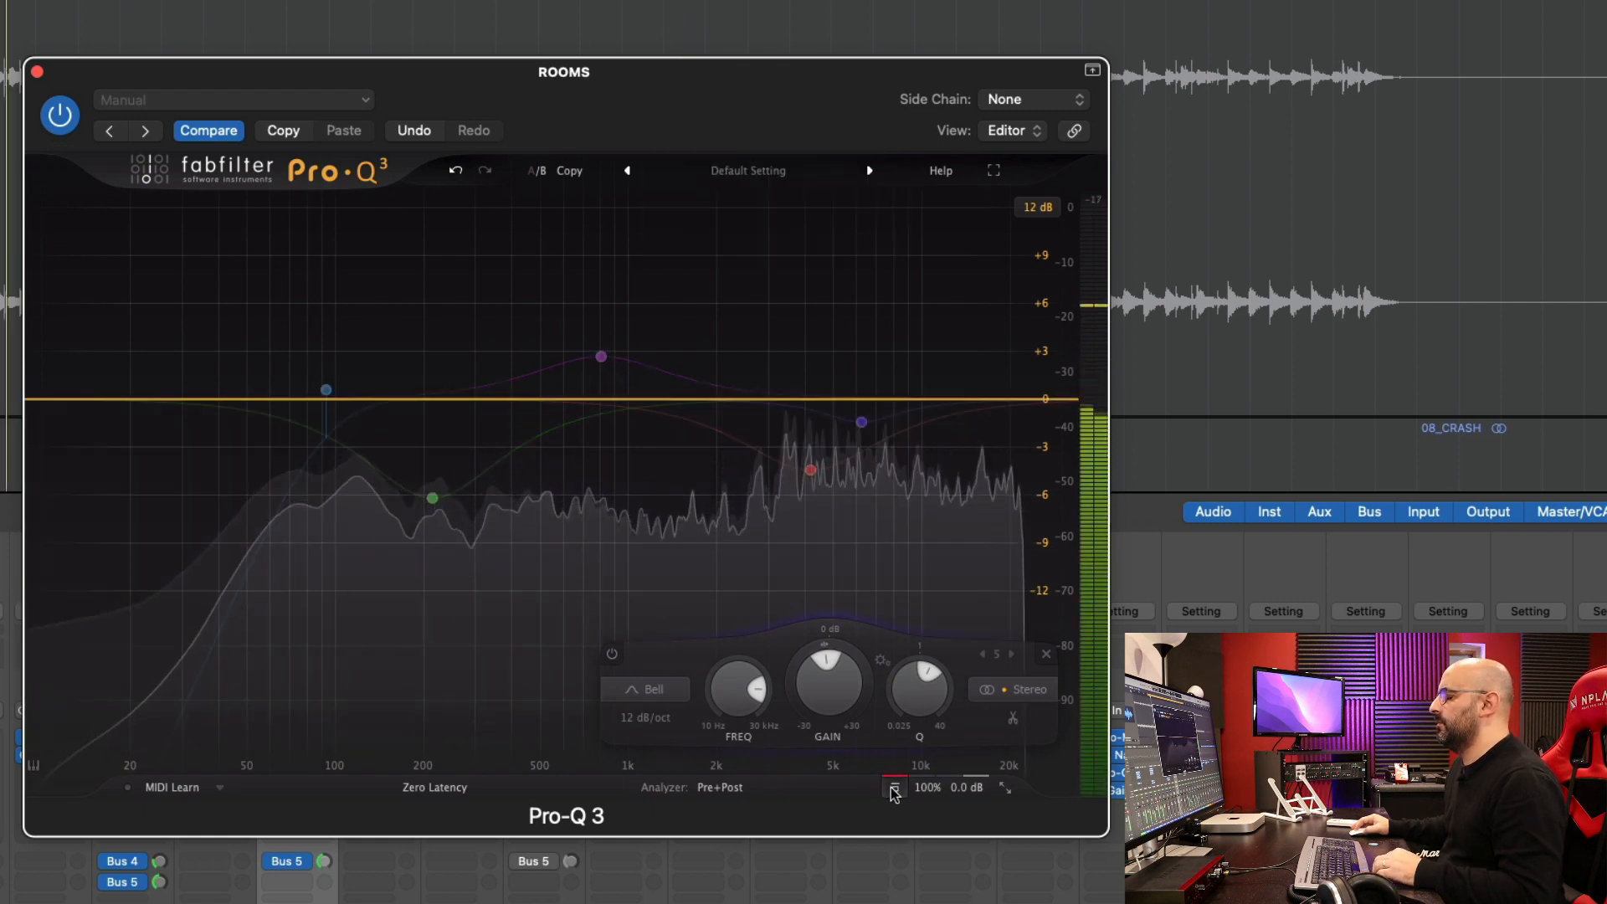
pyautogui.click(894, 790)
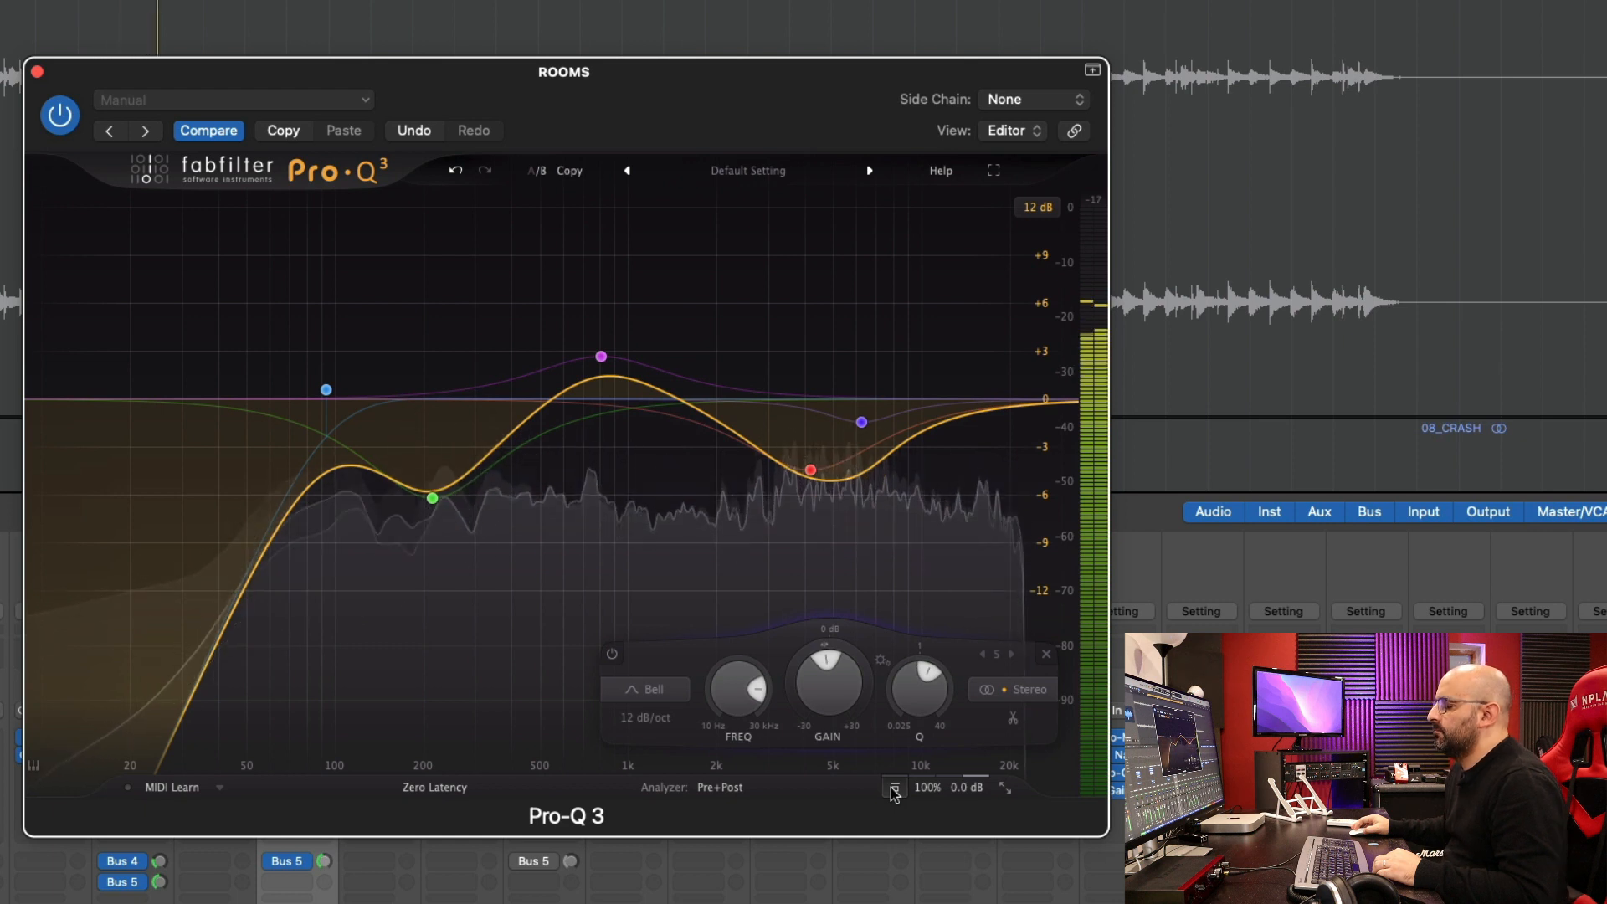
pyautogui.click(894, 790)
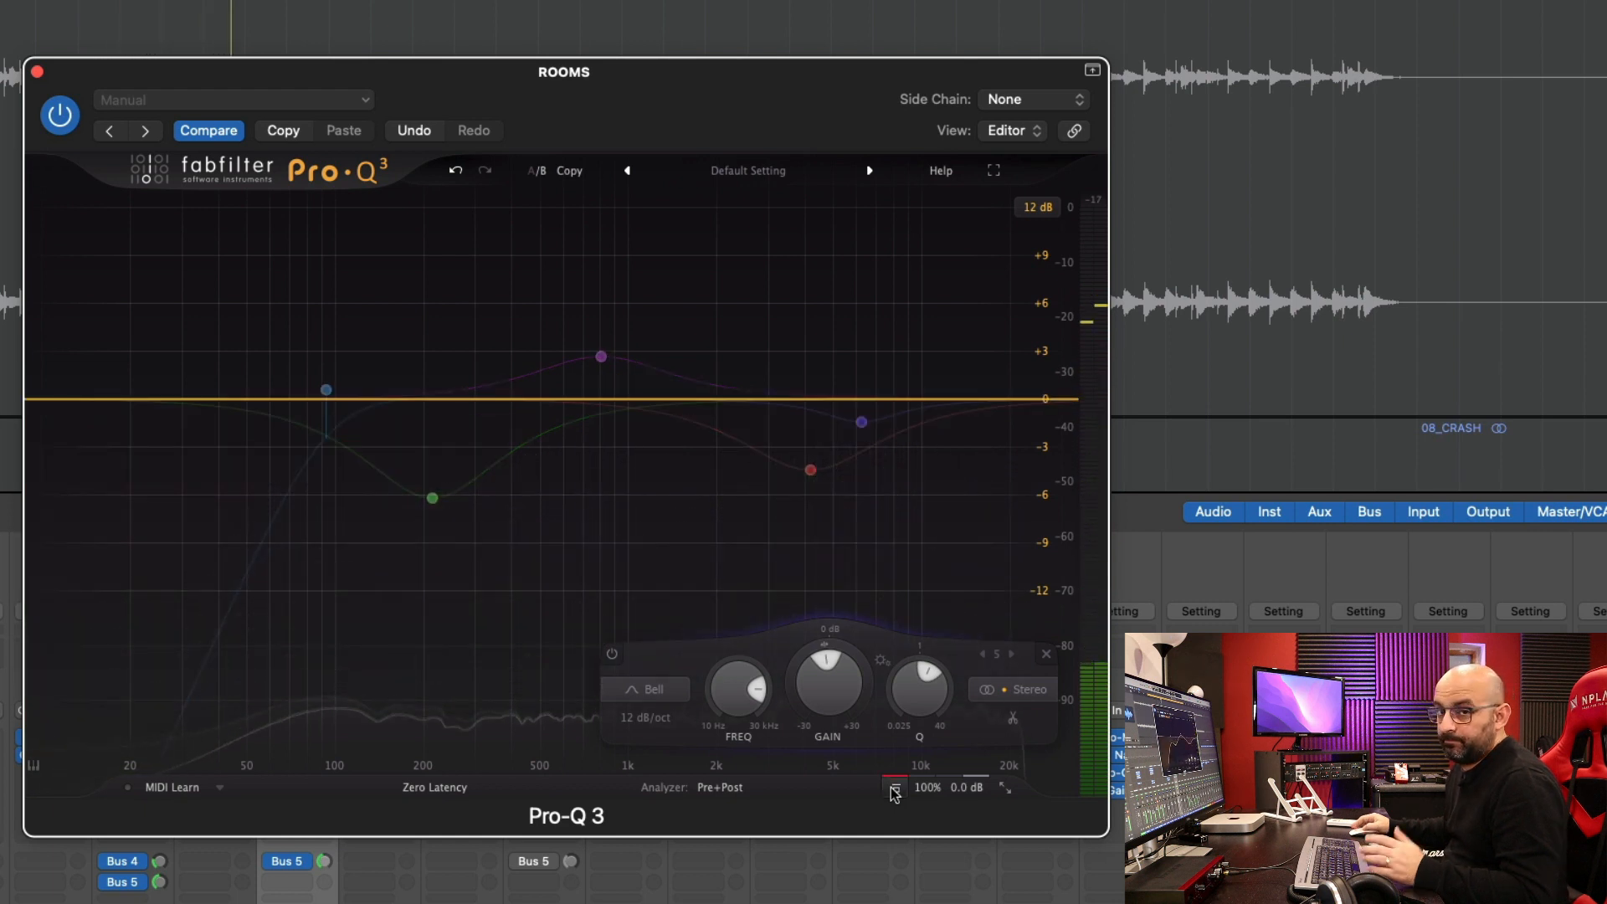
pyautogui.click(894, 789)
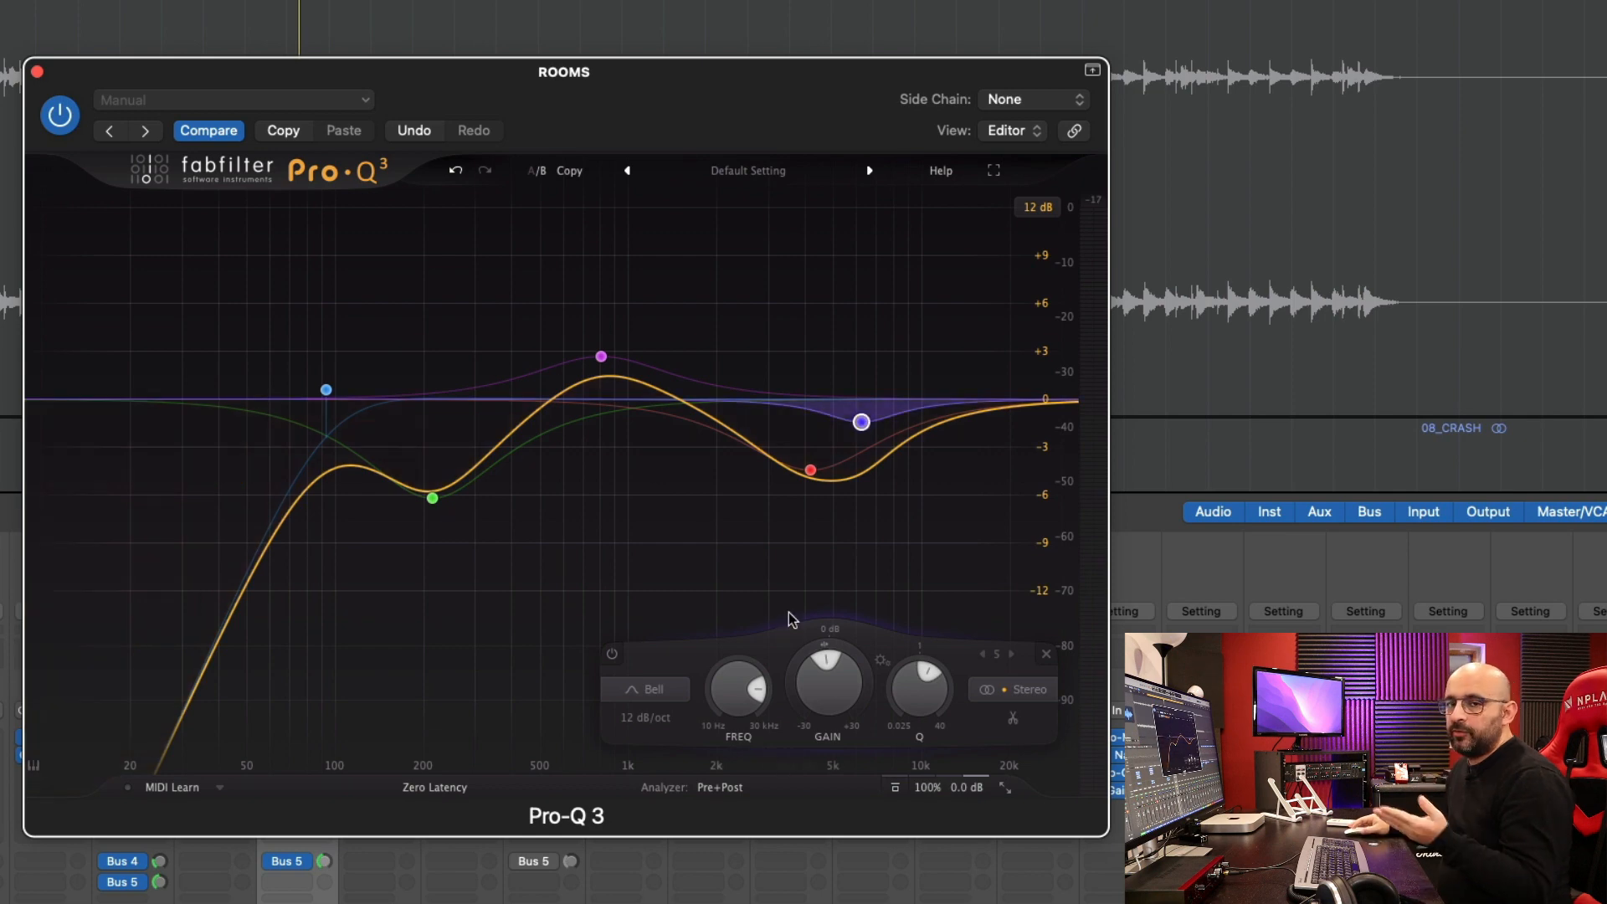
# Add the OVH bus to the soloed channels and play back the equalized rooms together with the overheads.
pyautogui.moveTo(957, 416); pyautogui.dragTo(810, 469)
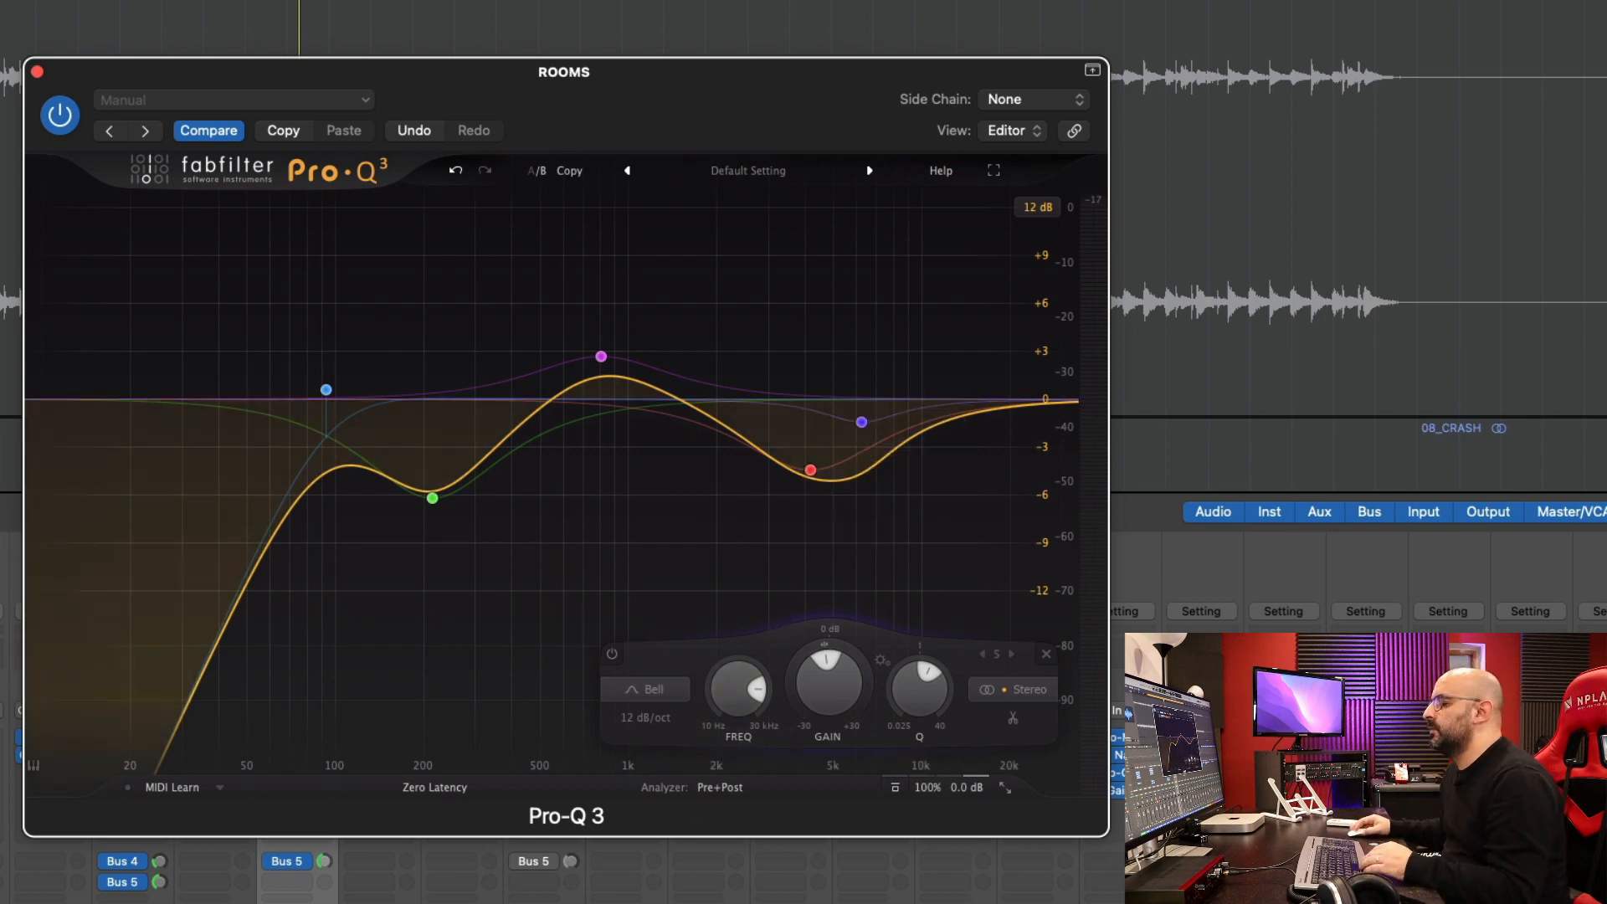
pyautogui.click(574, 886)
pyautogui.press('space')
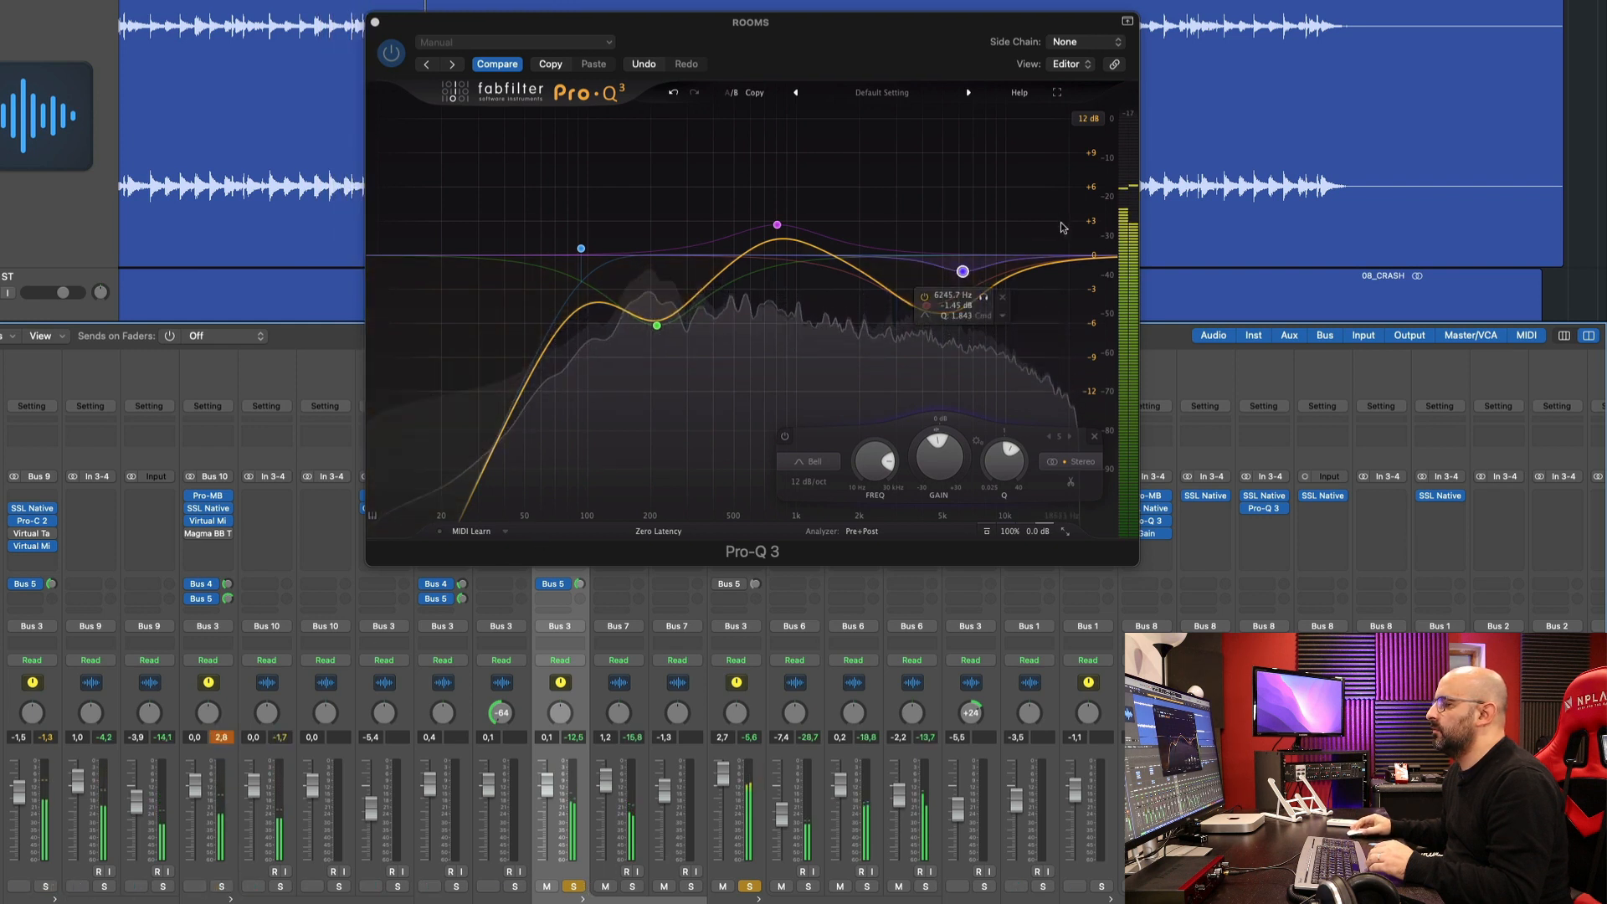
# Add a high-shelf boost of +3.18 dB at 10437 Hz with Q 0.794 to the rooms EQ, checking it against the overheads.
pyautogui.moveTo(1066, 261); pyautogui.dragTo(972, 217)
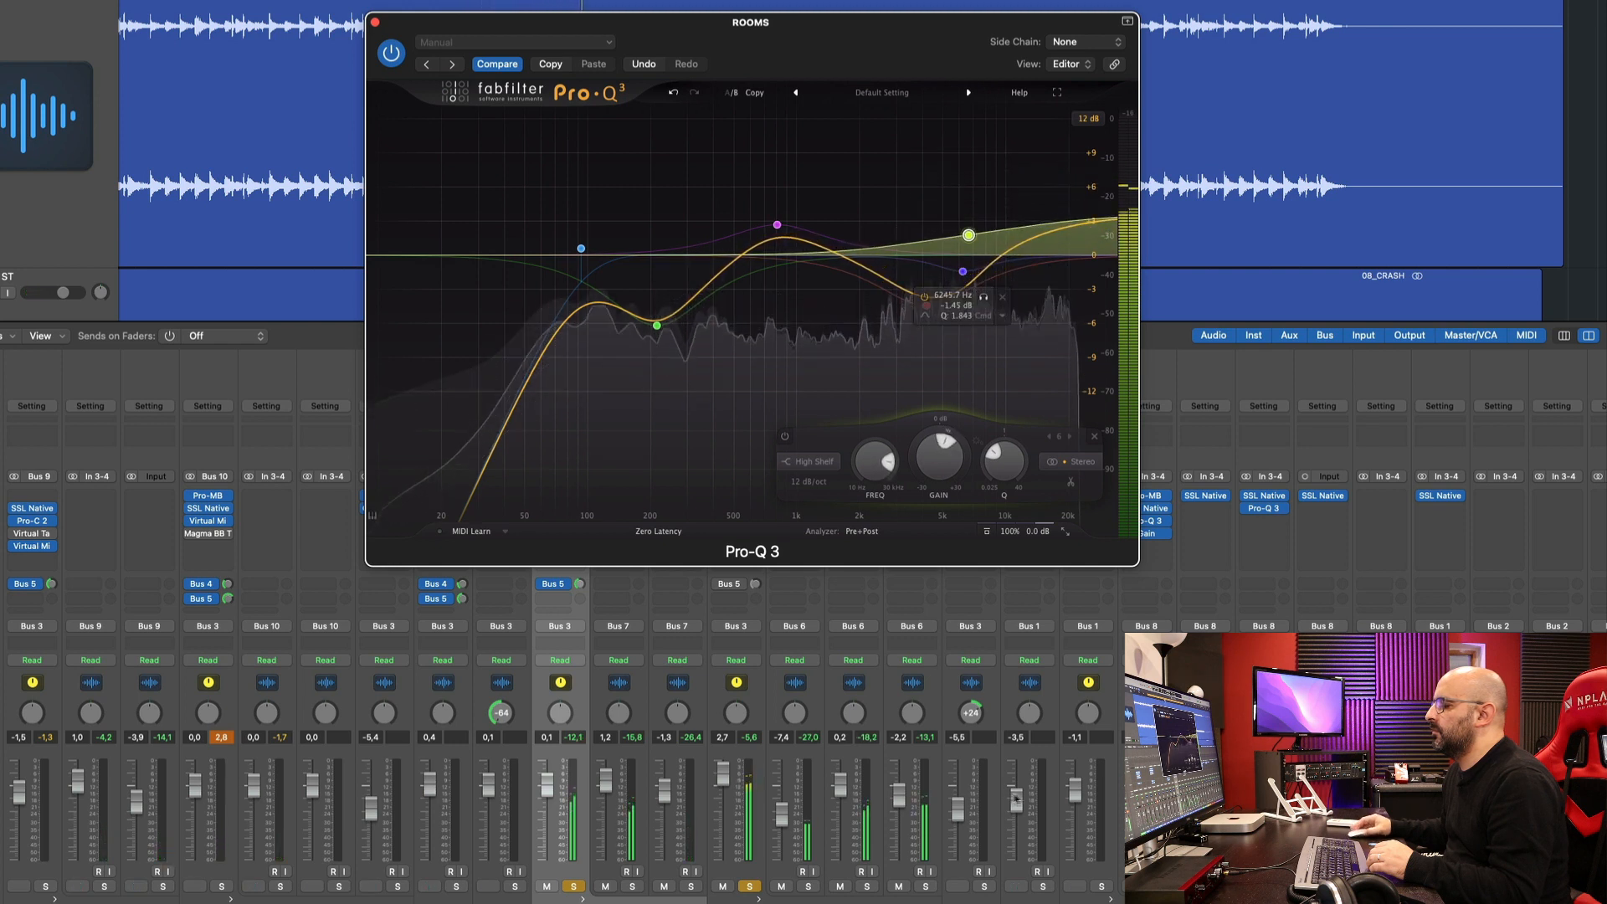
pyautogui.click(749, 889)
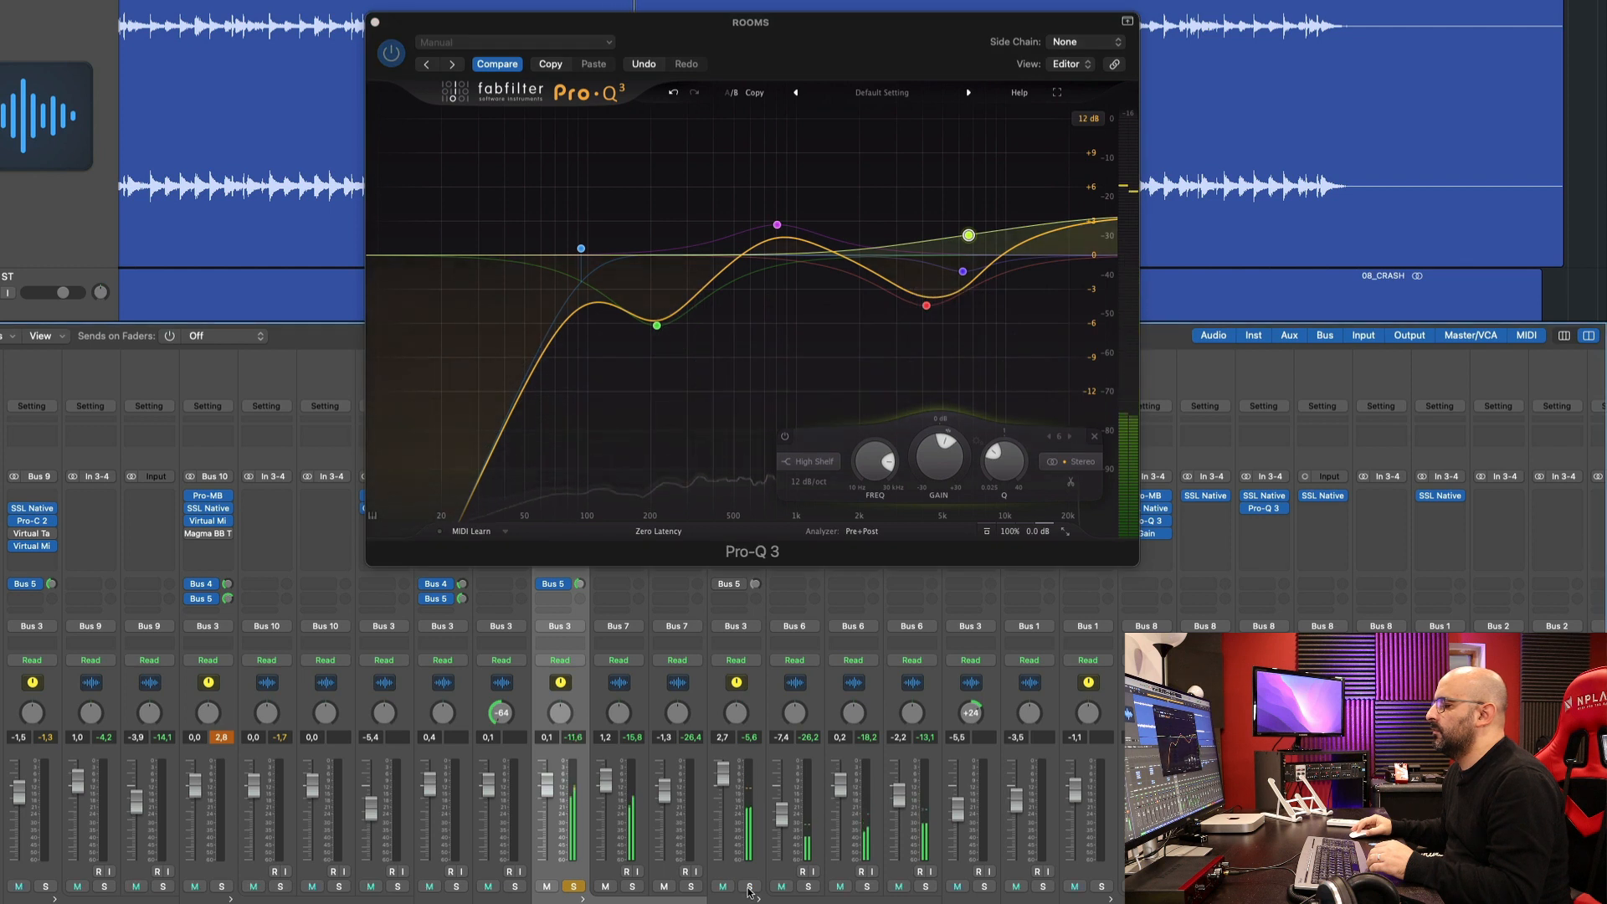
pyautogui.click(749, 889)
pyautogui.click(574, 888)
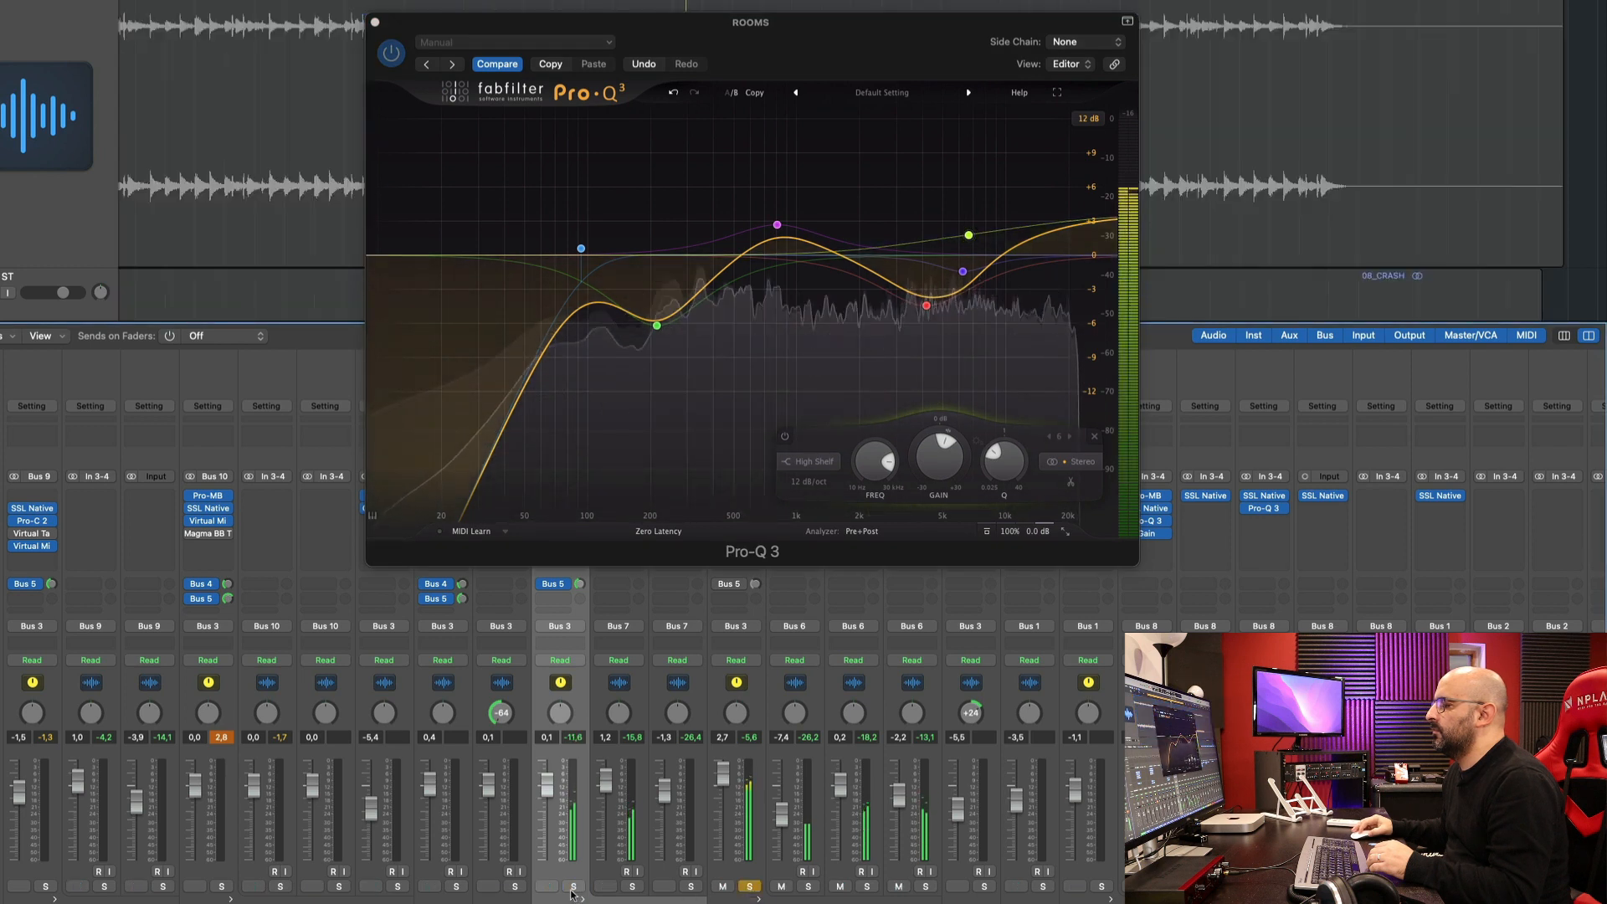
pyautogui.moveTo(969, 235); pyautogui.dragTo(1011, 239)
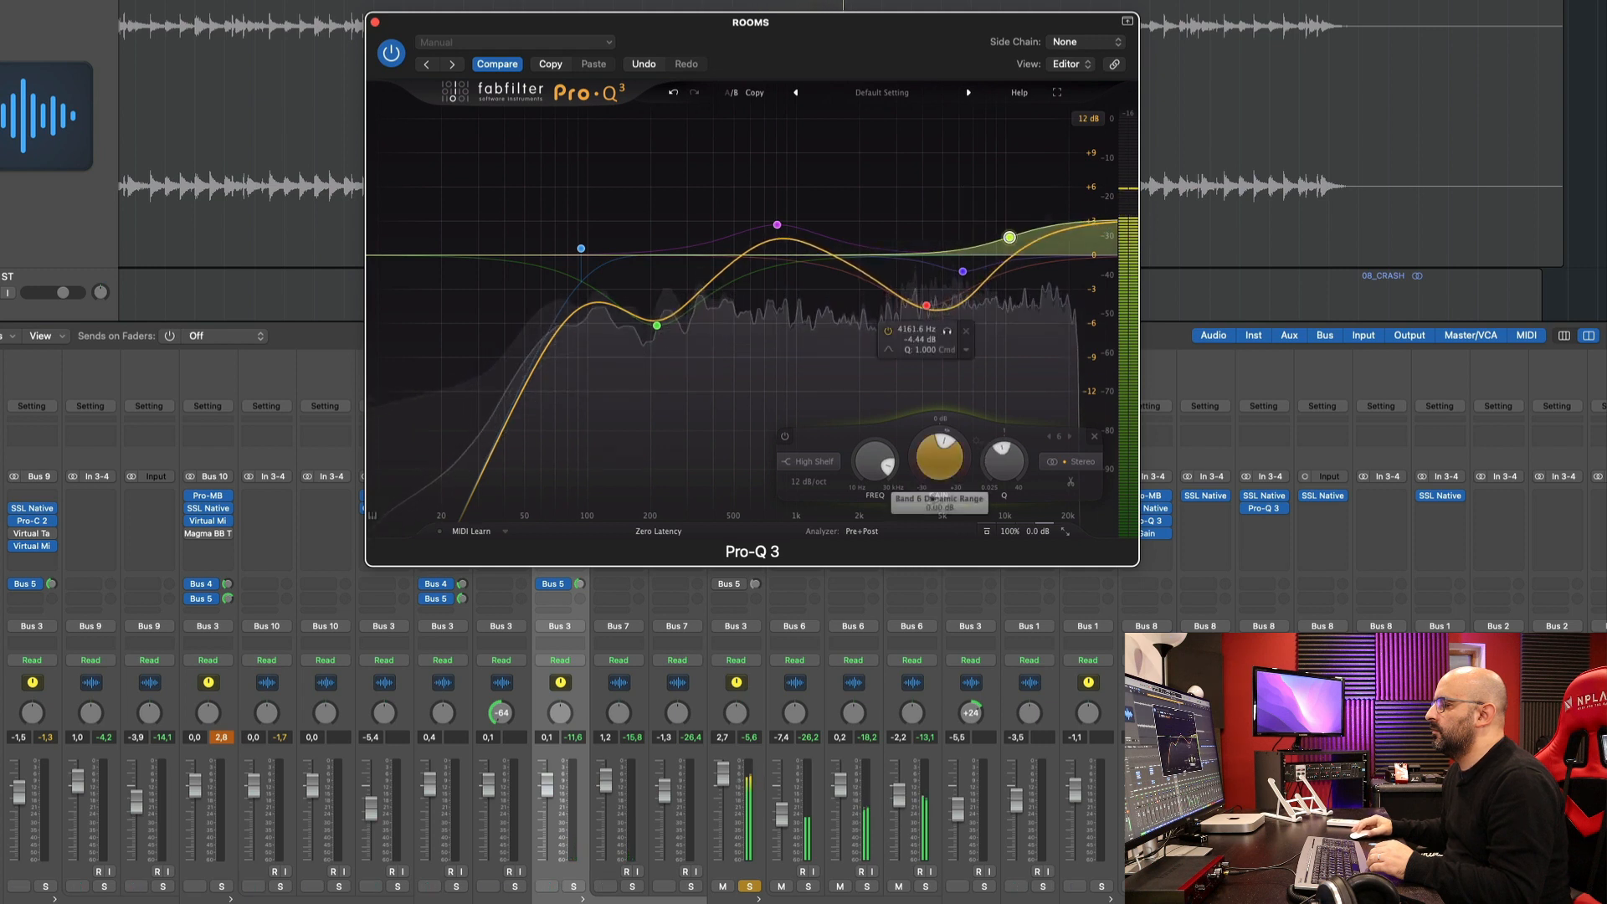
# Compare the brightened rooms with the overheads by alternating the solo state of the OVH and ROOMS buses during playback.
pyautogui.click(575, 888)
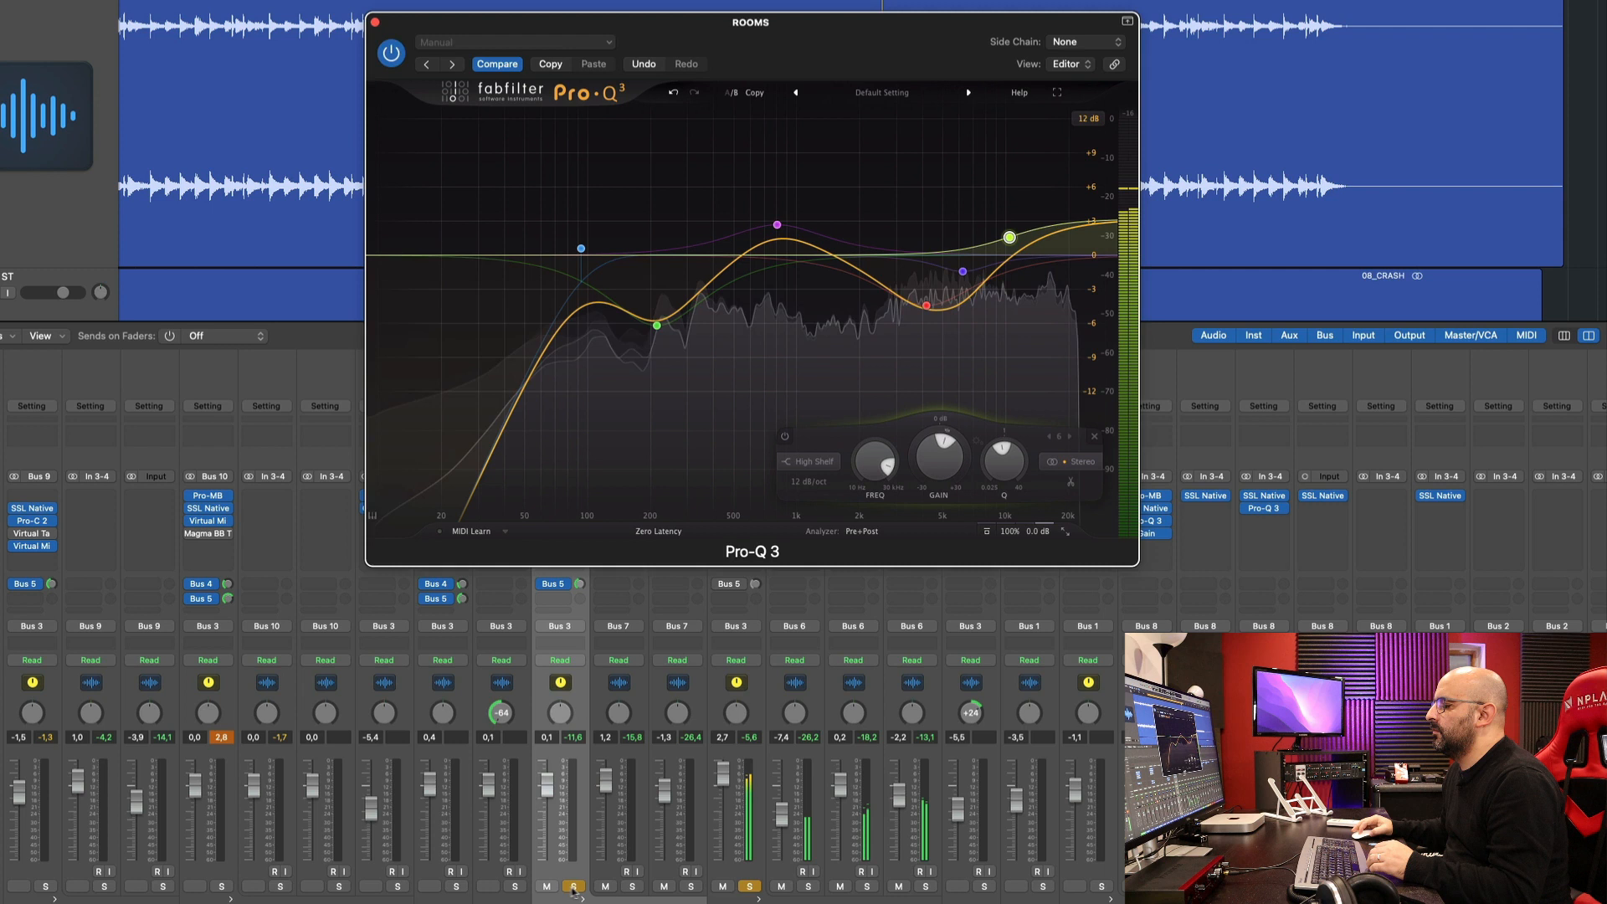
pyautogui.click(750, 886)
pyautogui.click(573, 886)
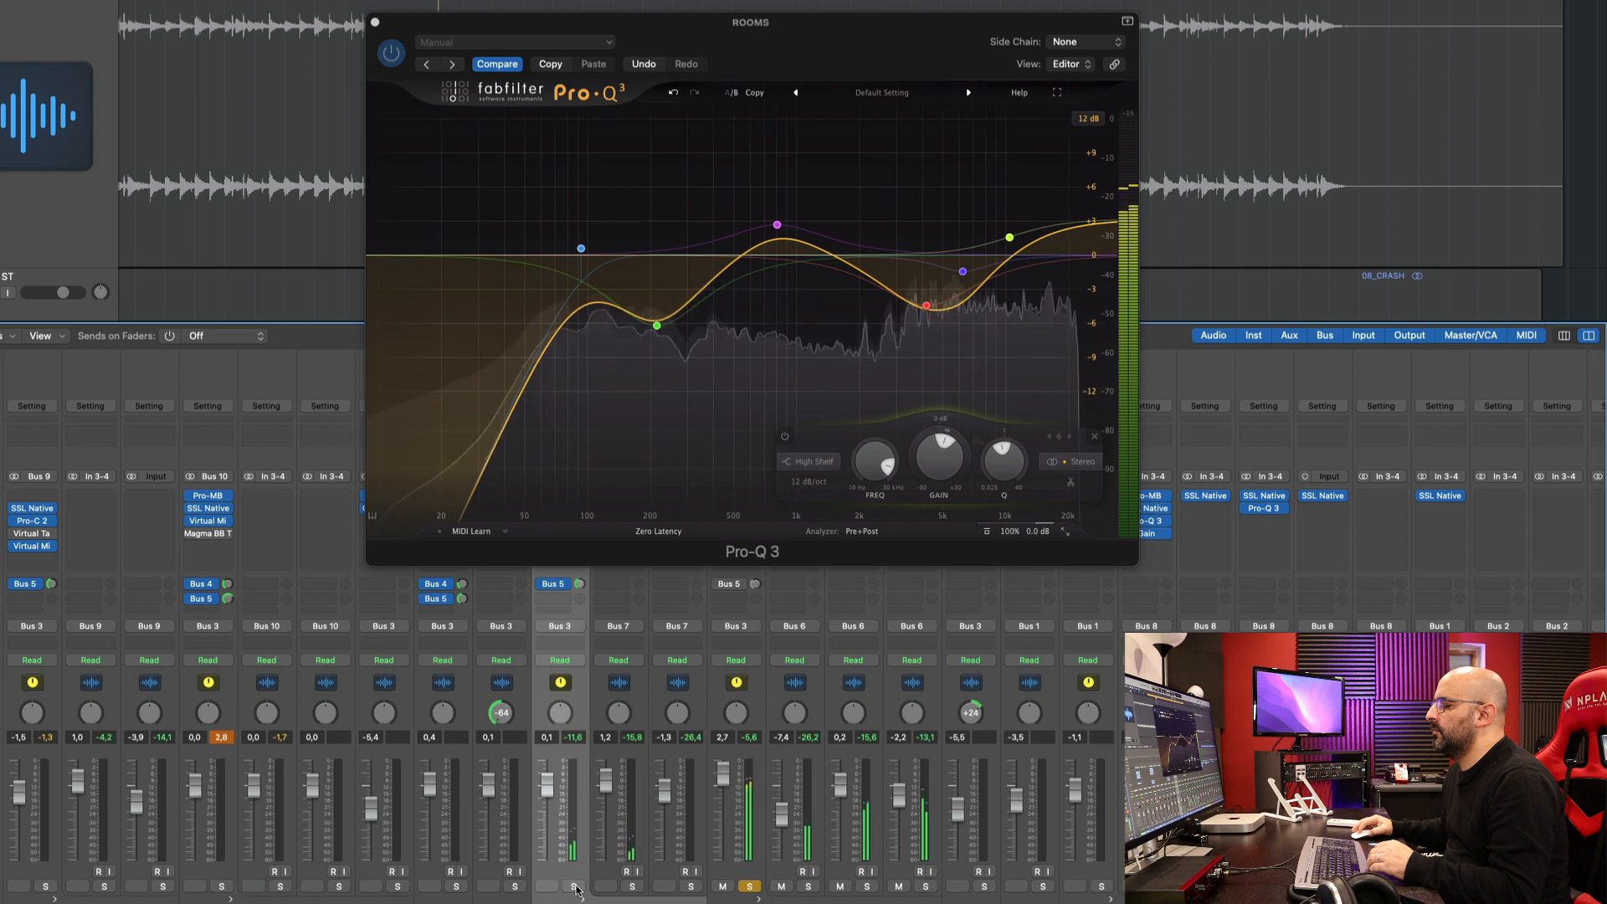
pyautogui.click(575, 888)
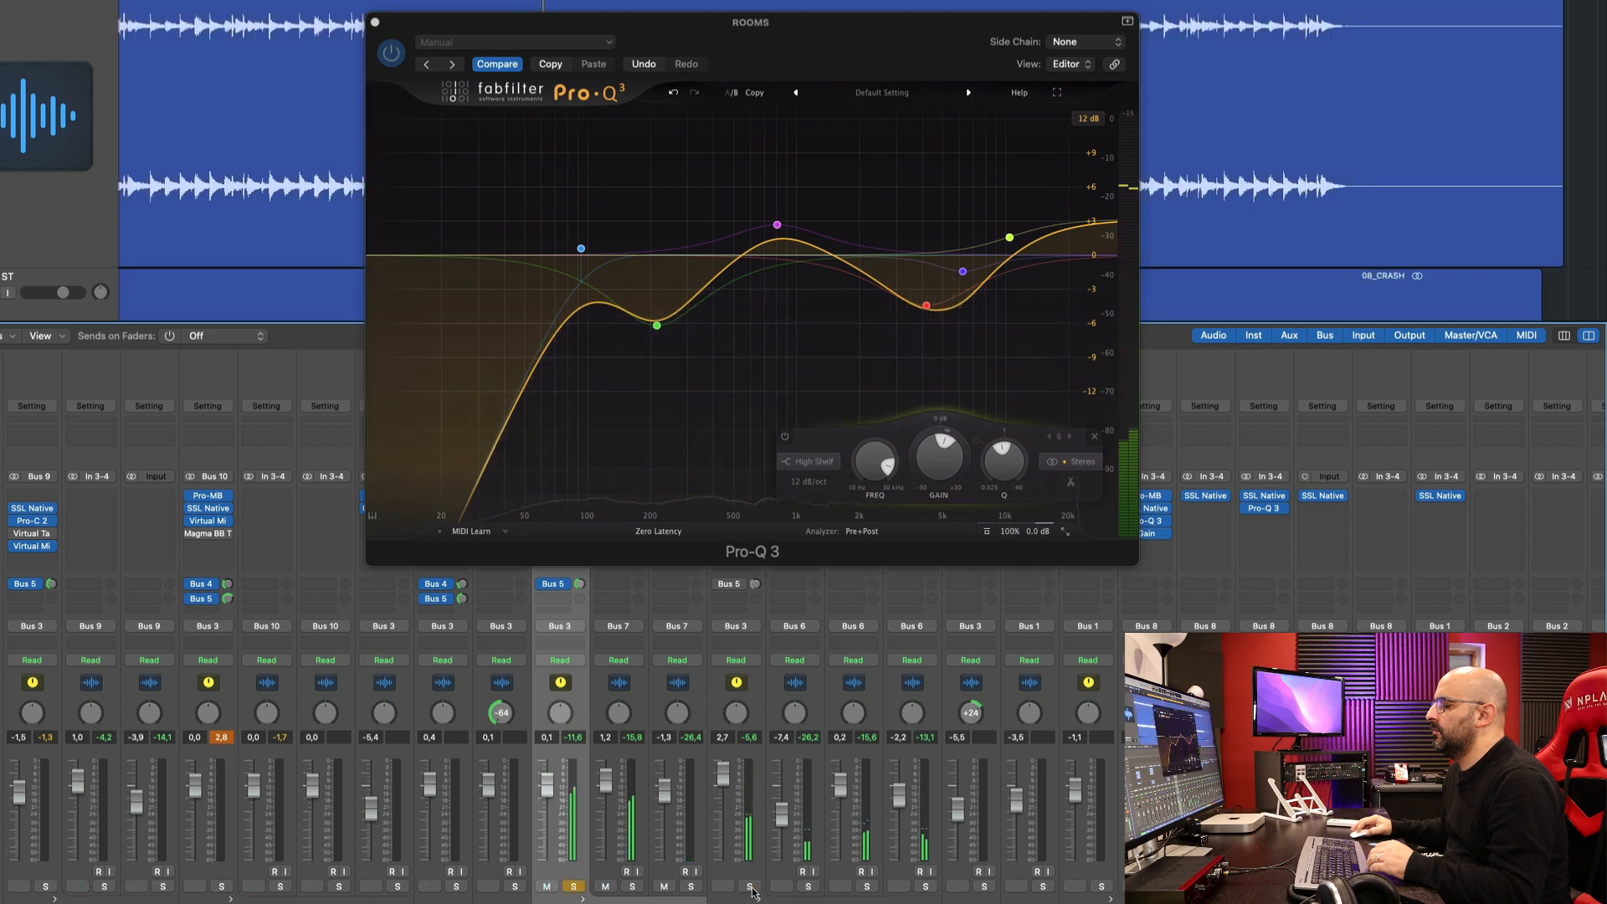
pyautogui.click(578, 888)
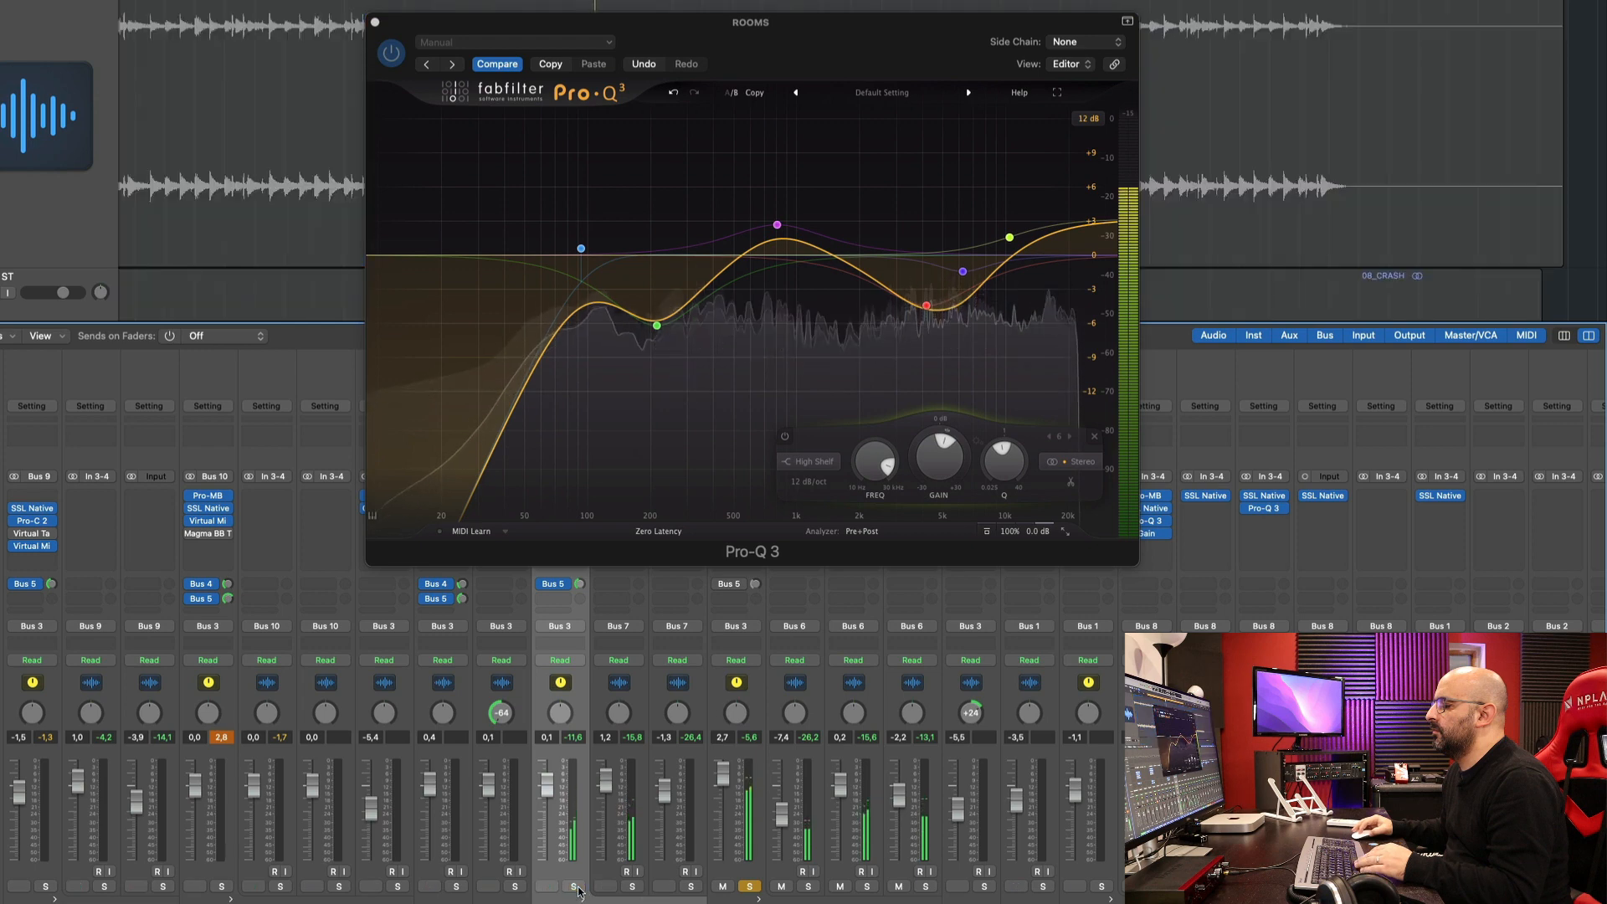
pyautogui.click(577, 888)
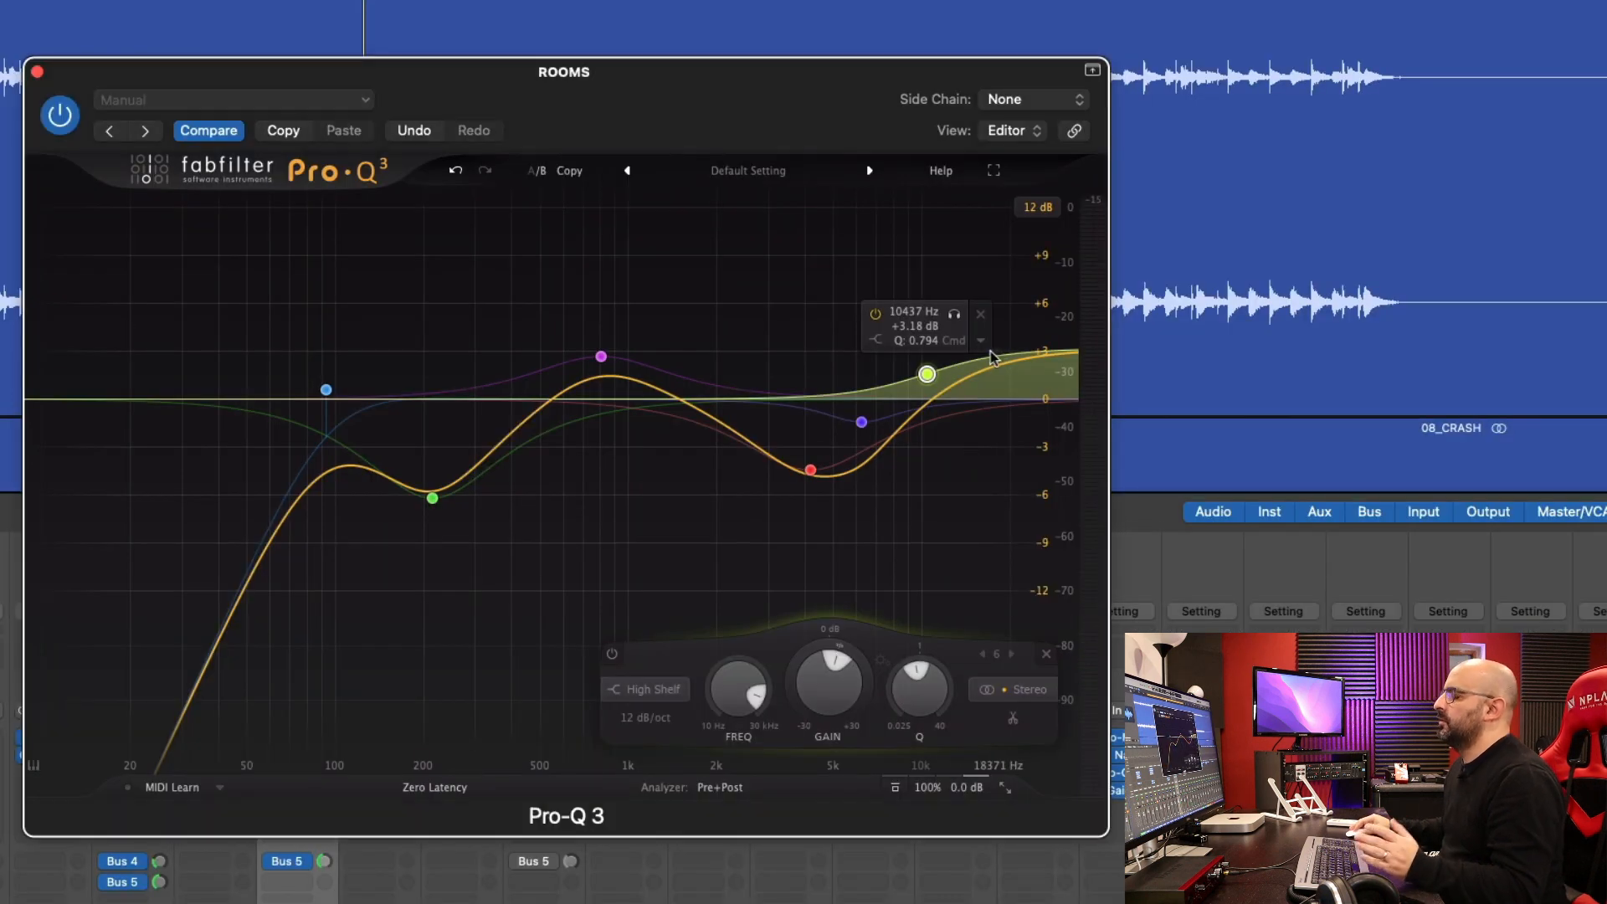
# Add a 12 dB/oct high cut at 18927 Hz with Q 1.172 to the rooms EQ and compare it bypassed and active.
pyautogui.doubleClick(1060, 398)
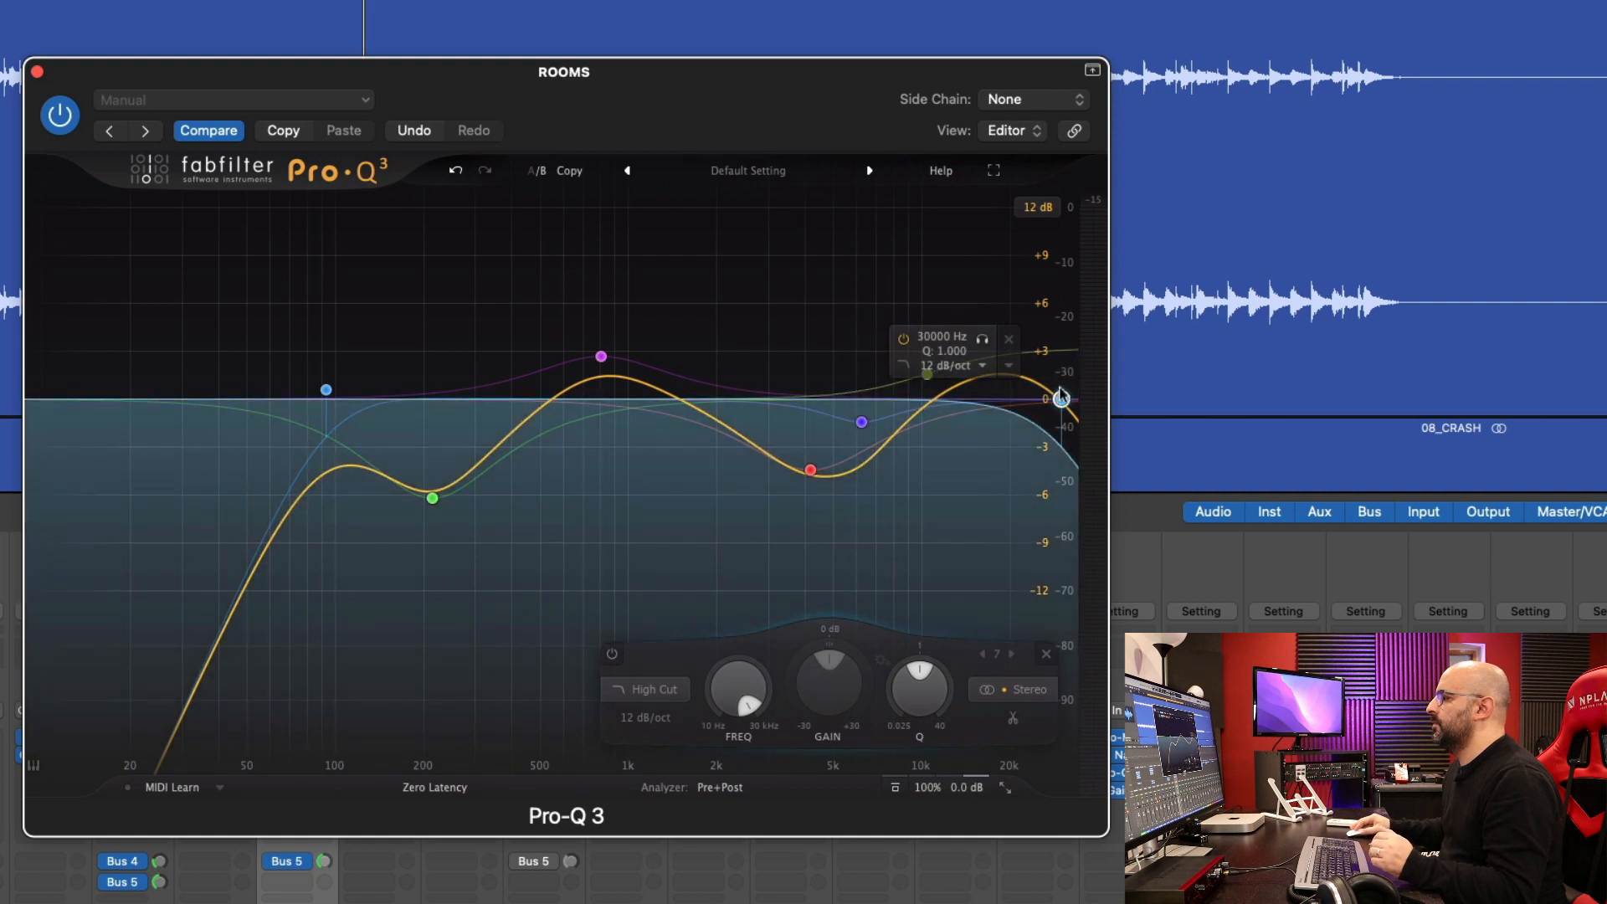
pyautogui.moveTo(1060, 399); pyautogui.dragTo(997, 378)
pyautogui.press('space')
pyautogui.click(297, 901)
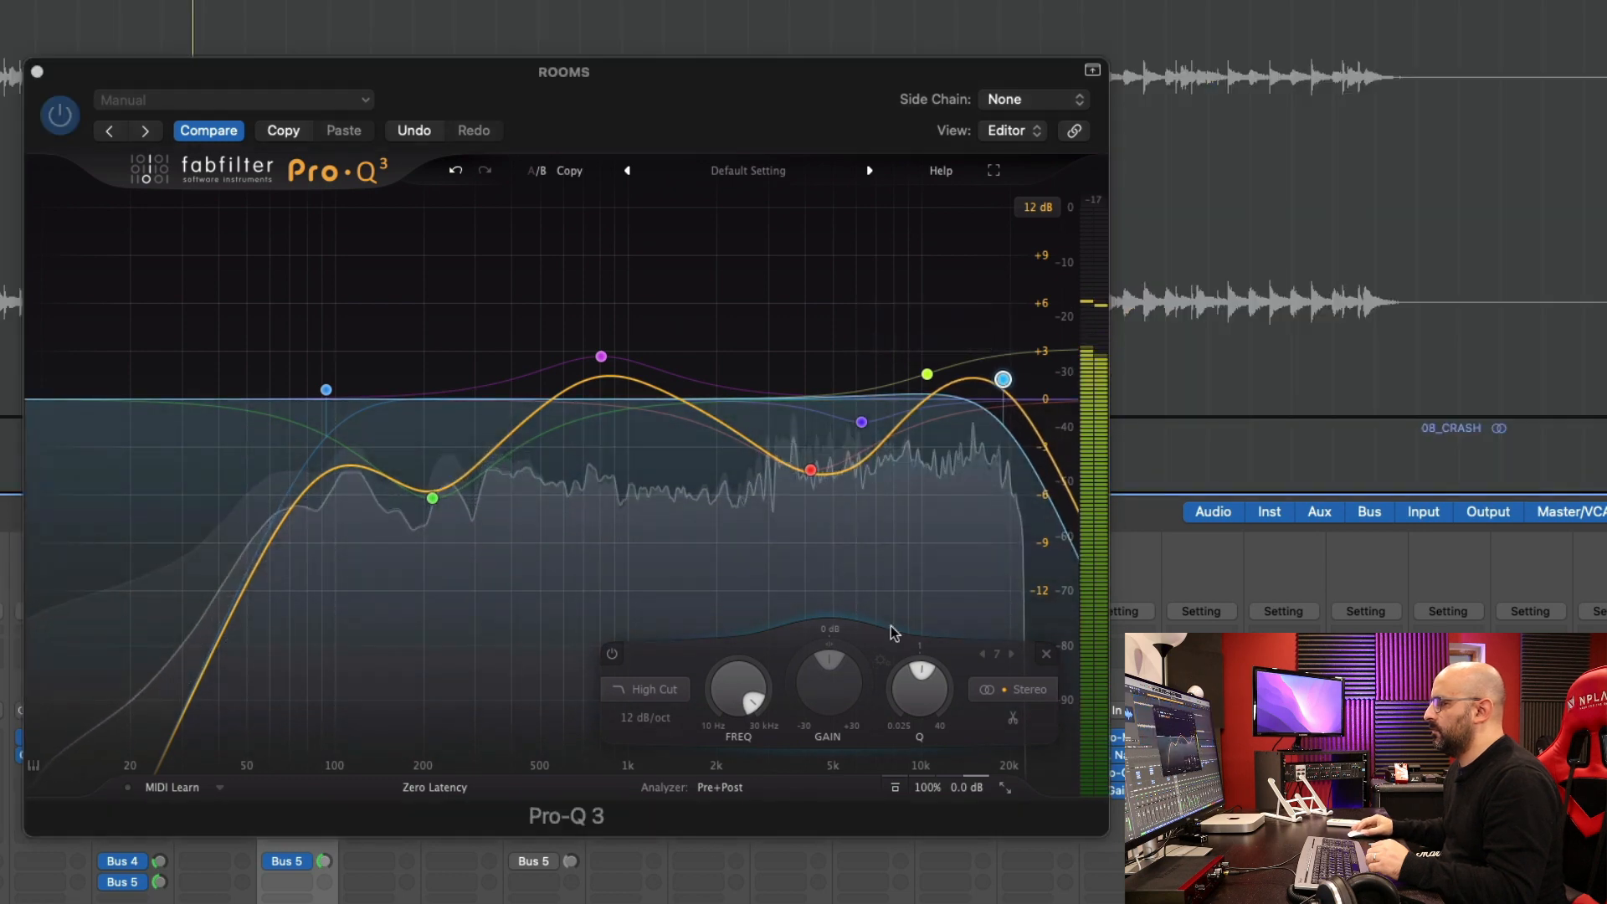
pyautogui.click(905, 319)
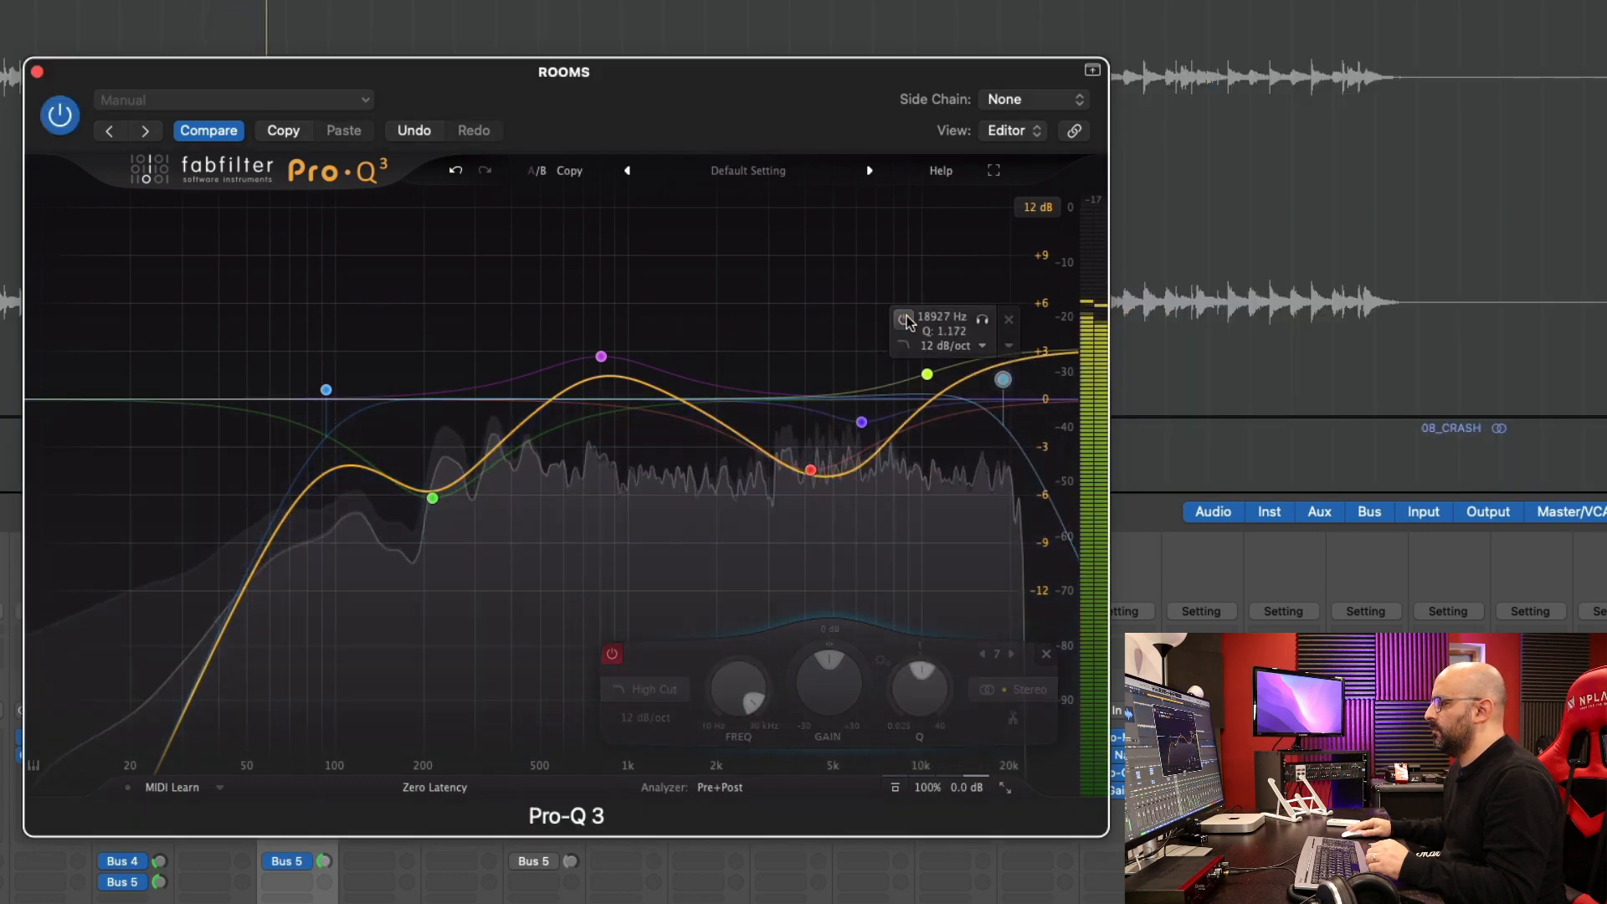
pyautogui.click(905, 320)
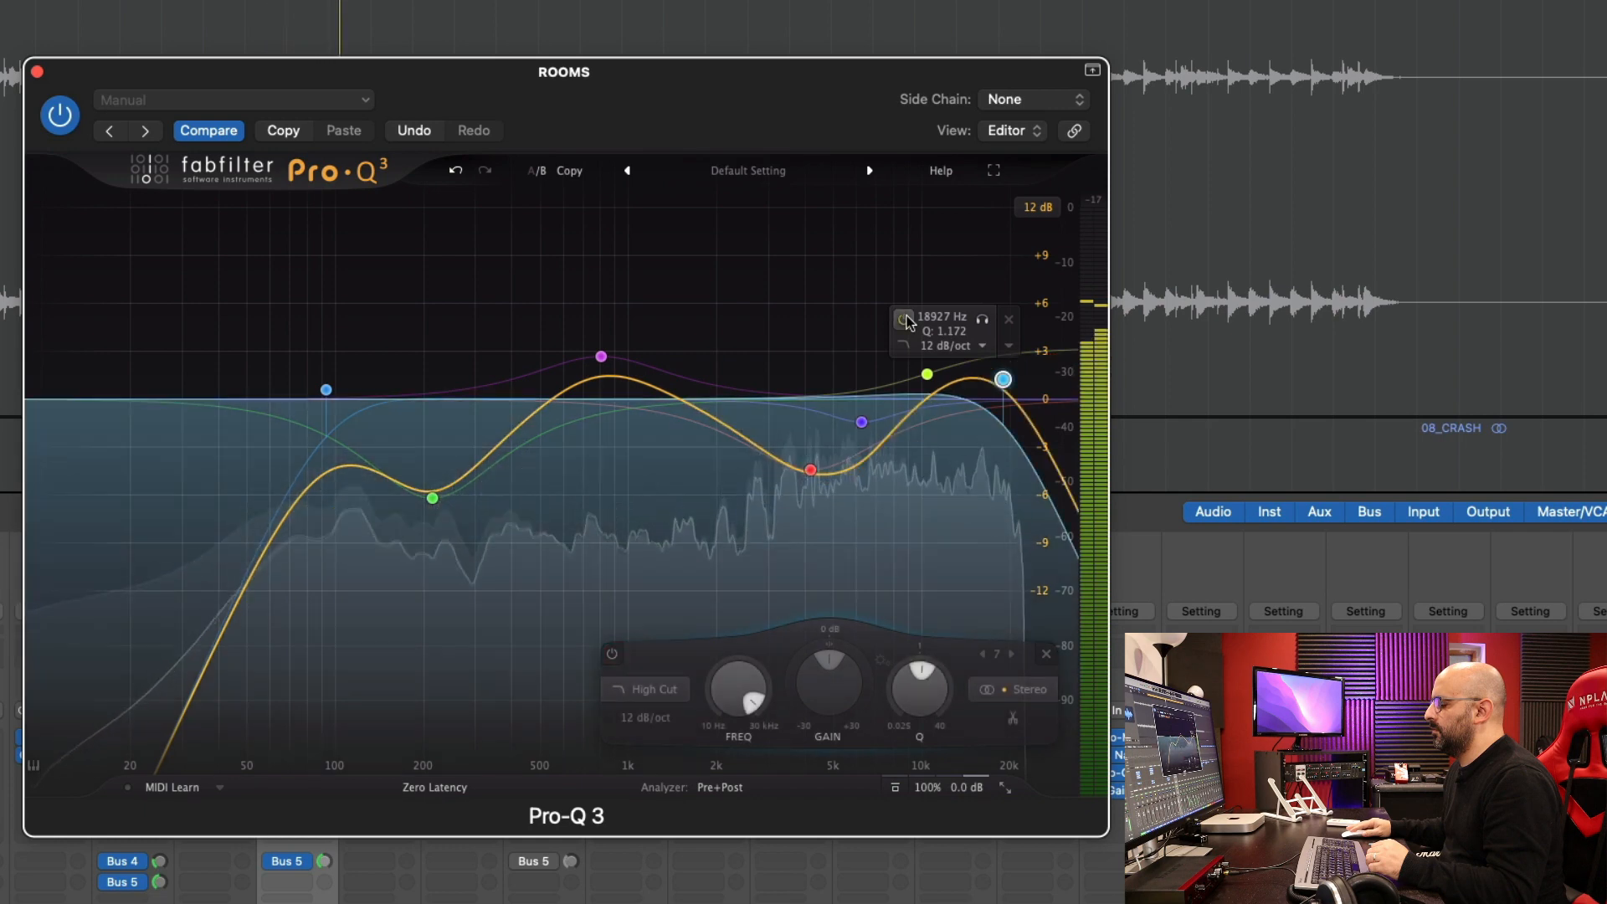
# Lower the high cut to 16075 Hz with Q 1.236 and compare the sound with the band bypassed and active.
pyautogui.moveTo(1013, 364); pyautogui.dragTo(983, 378)
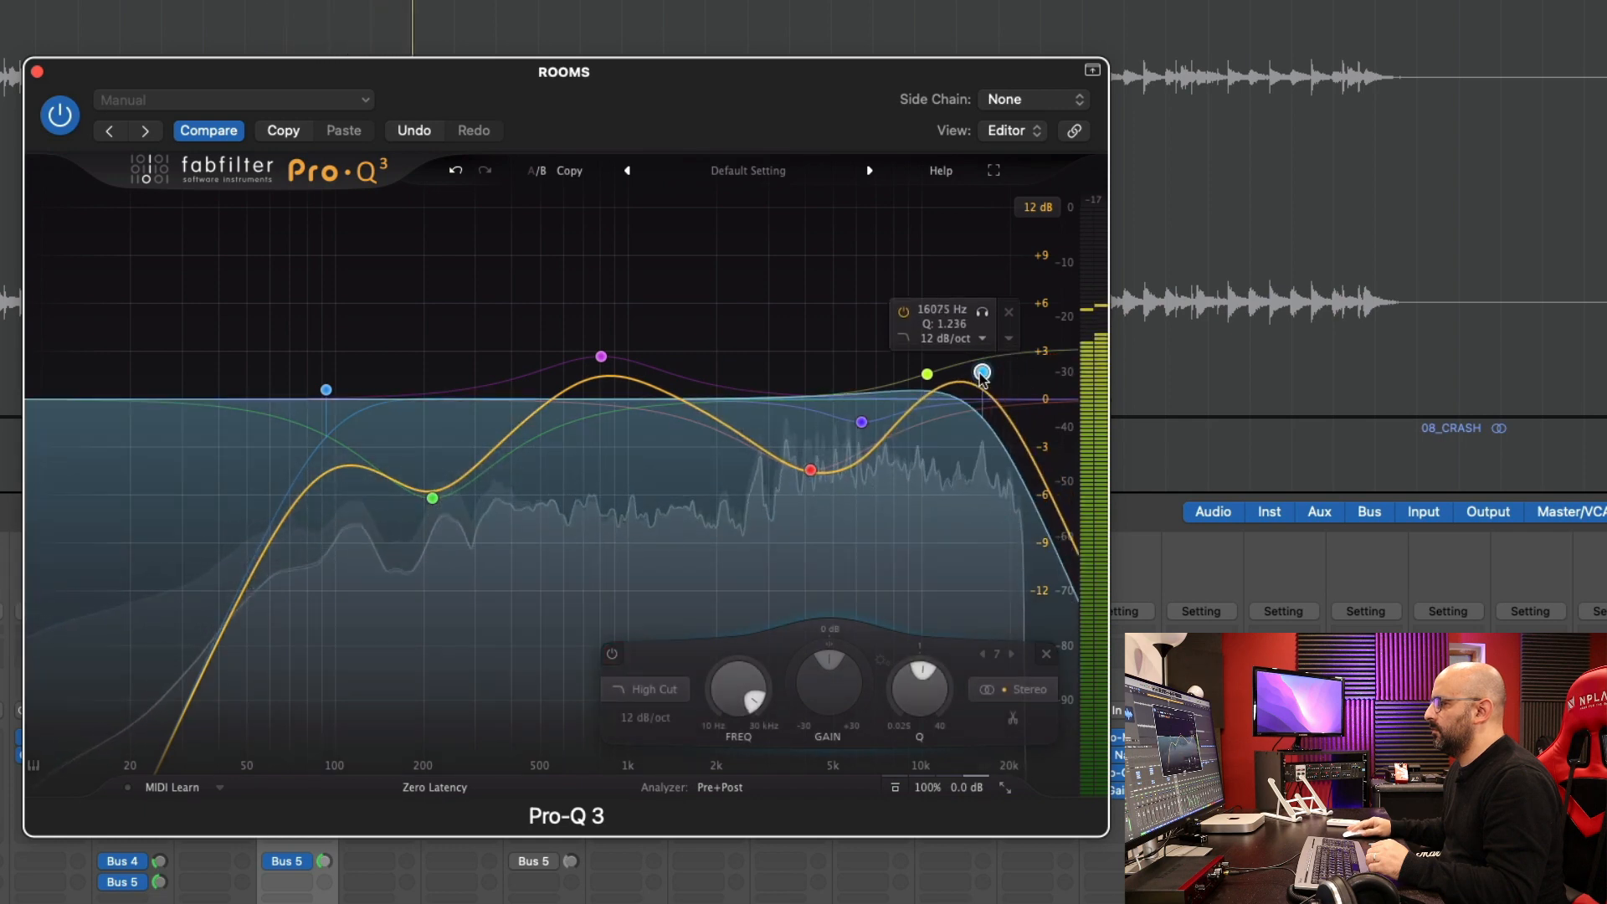
pyautogui.click(905, 320)
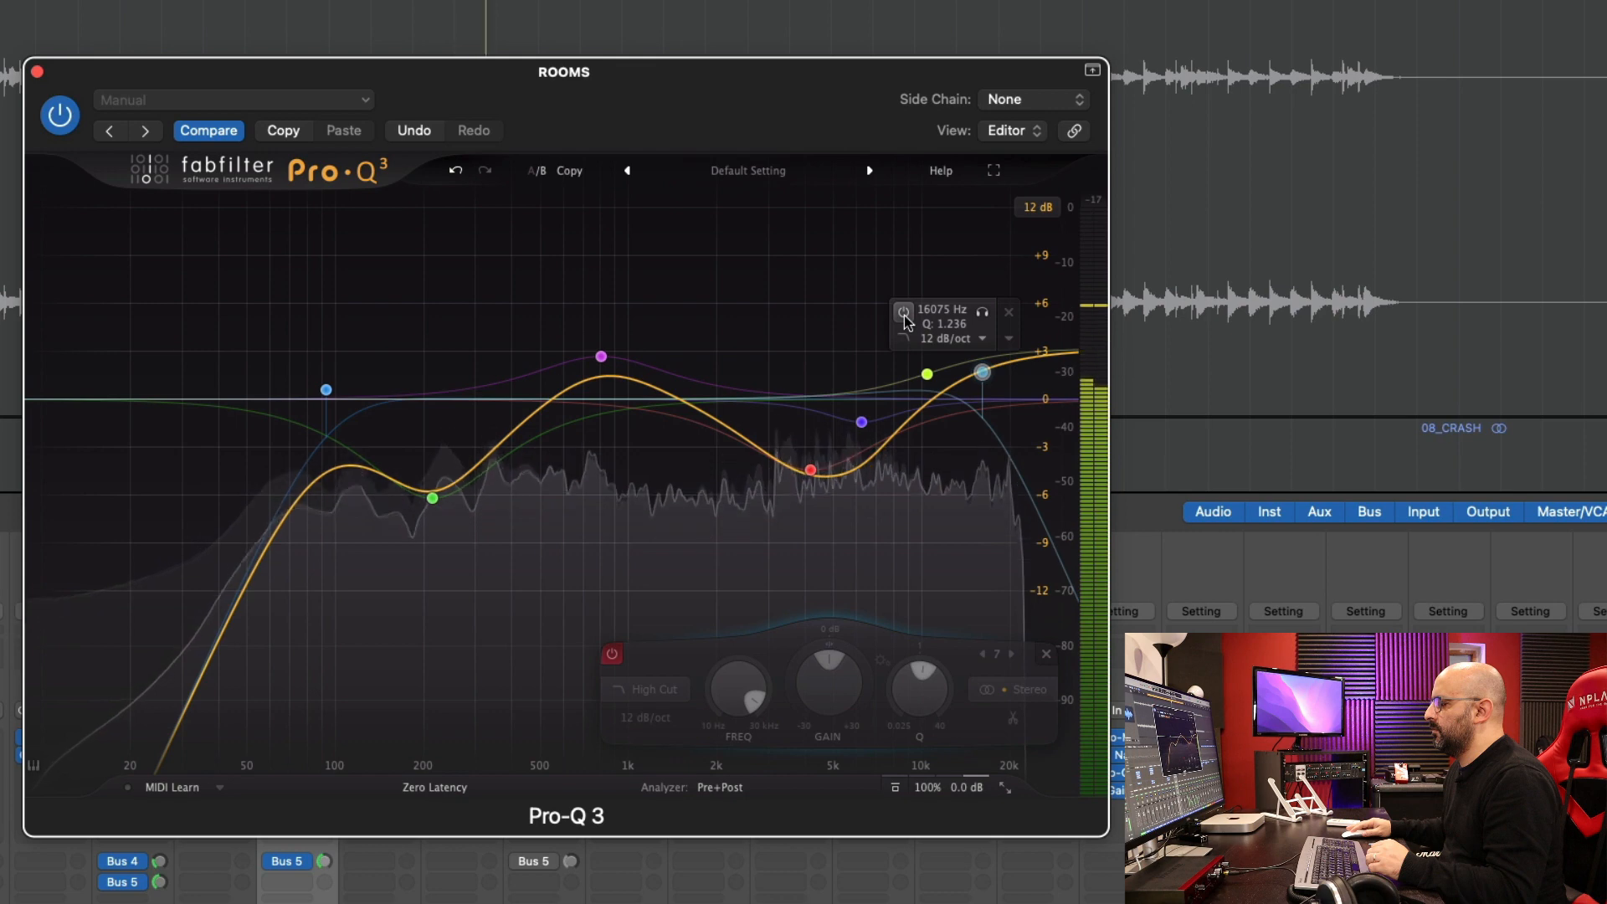
pyautogui.click(905, 319)
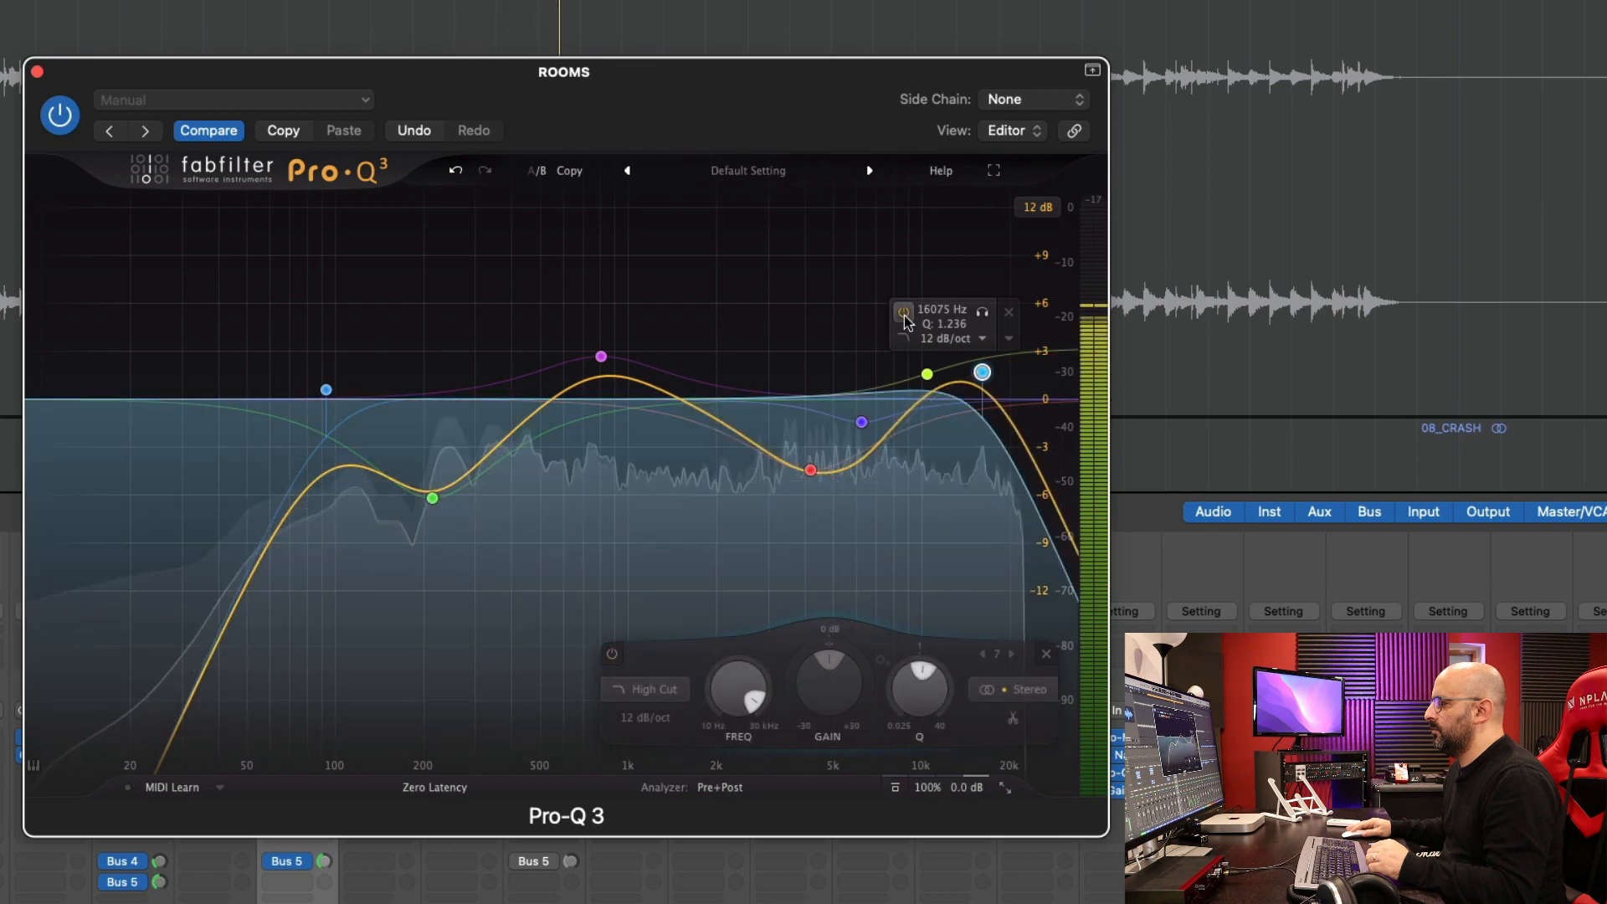
pyautogui.press('space')
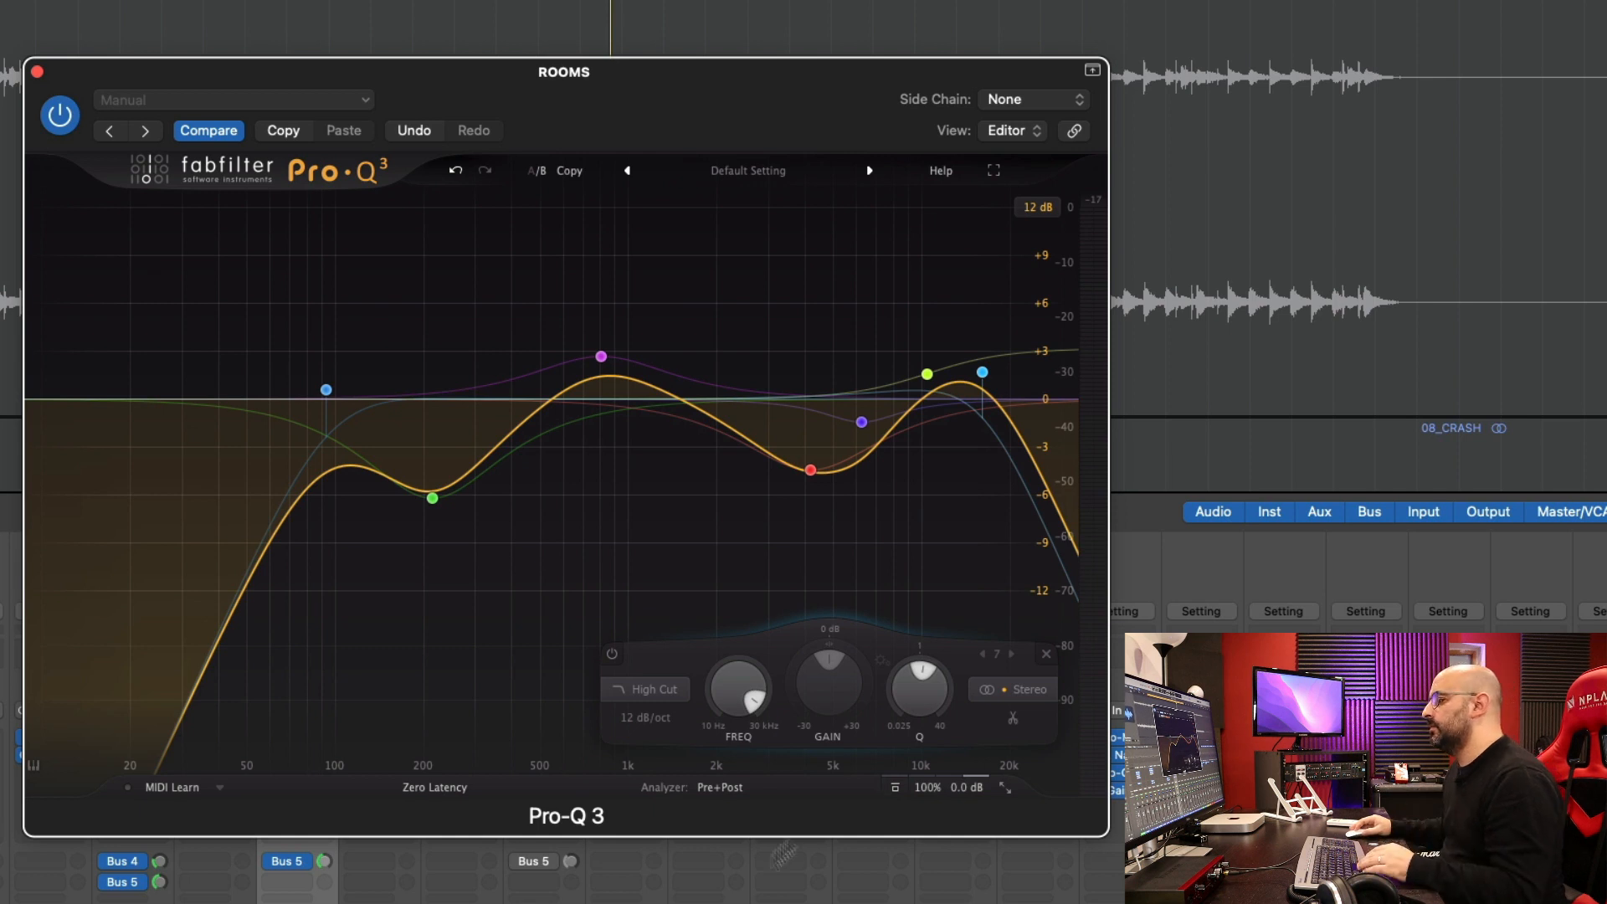
# Compare the seven-band rooms EQ with the unprocessed signal by toggling the global bypass repeatedly during playback.
pyautogui.press('space')
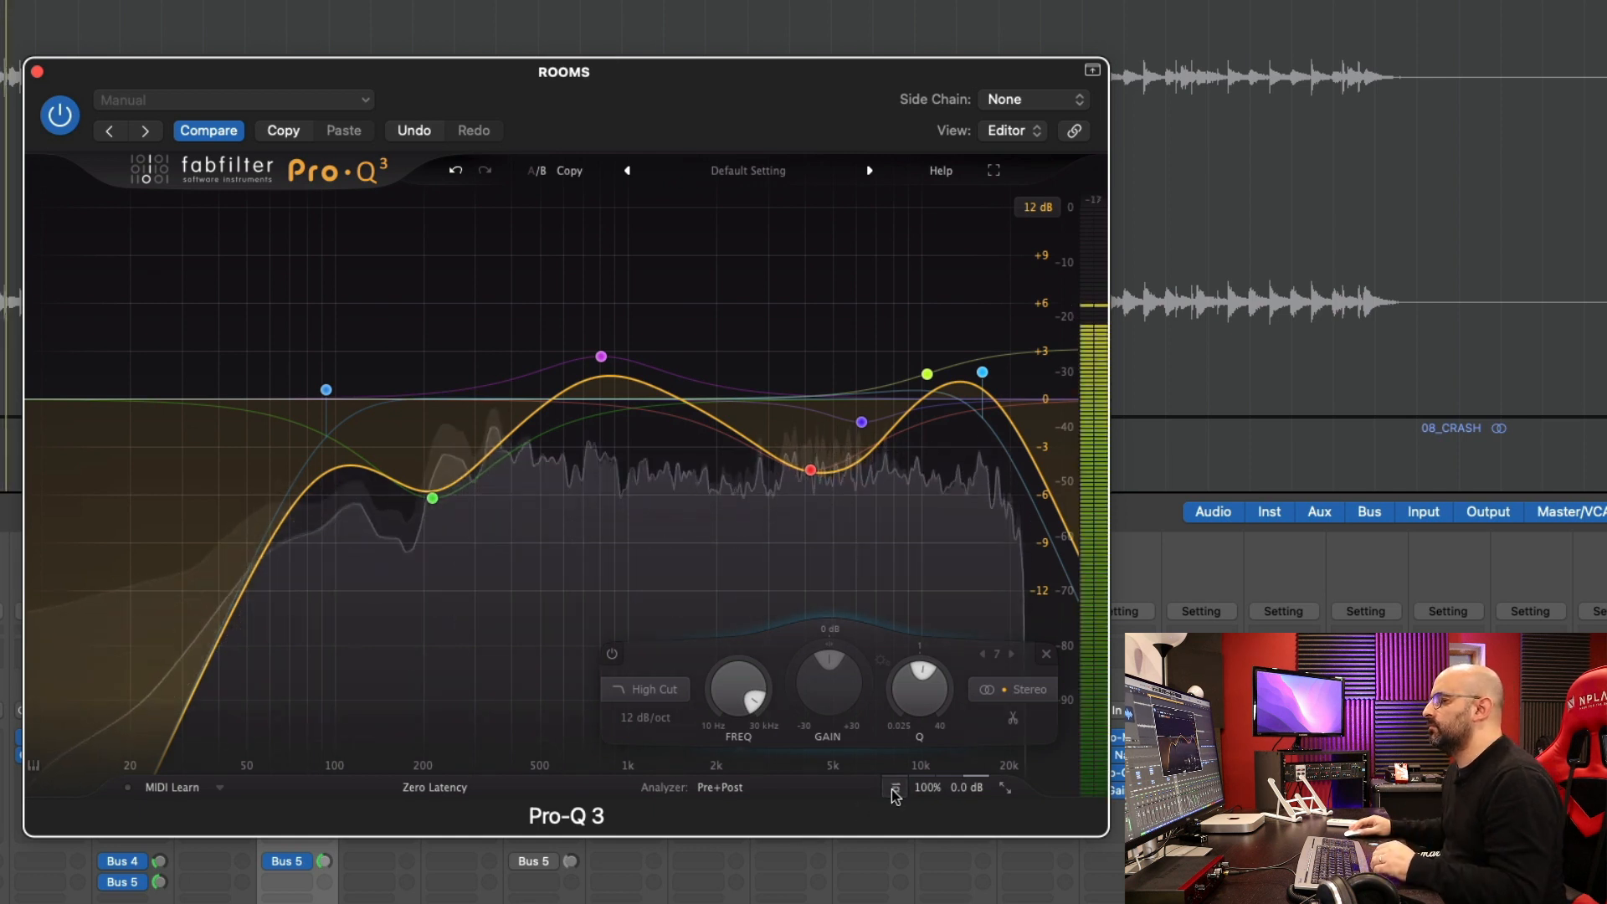
pyautogui.click(894, 791)
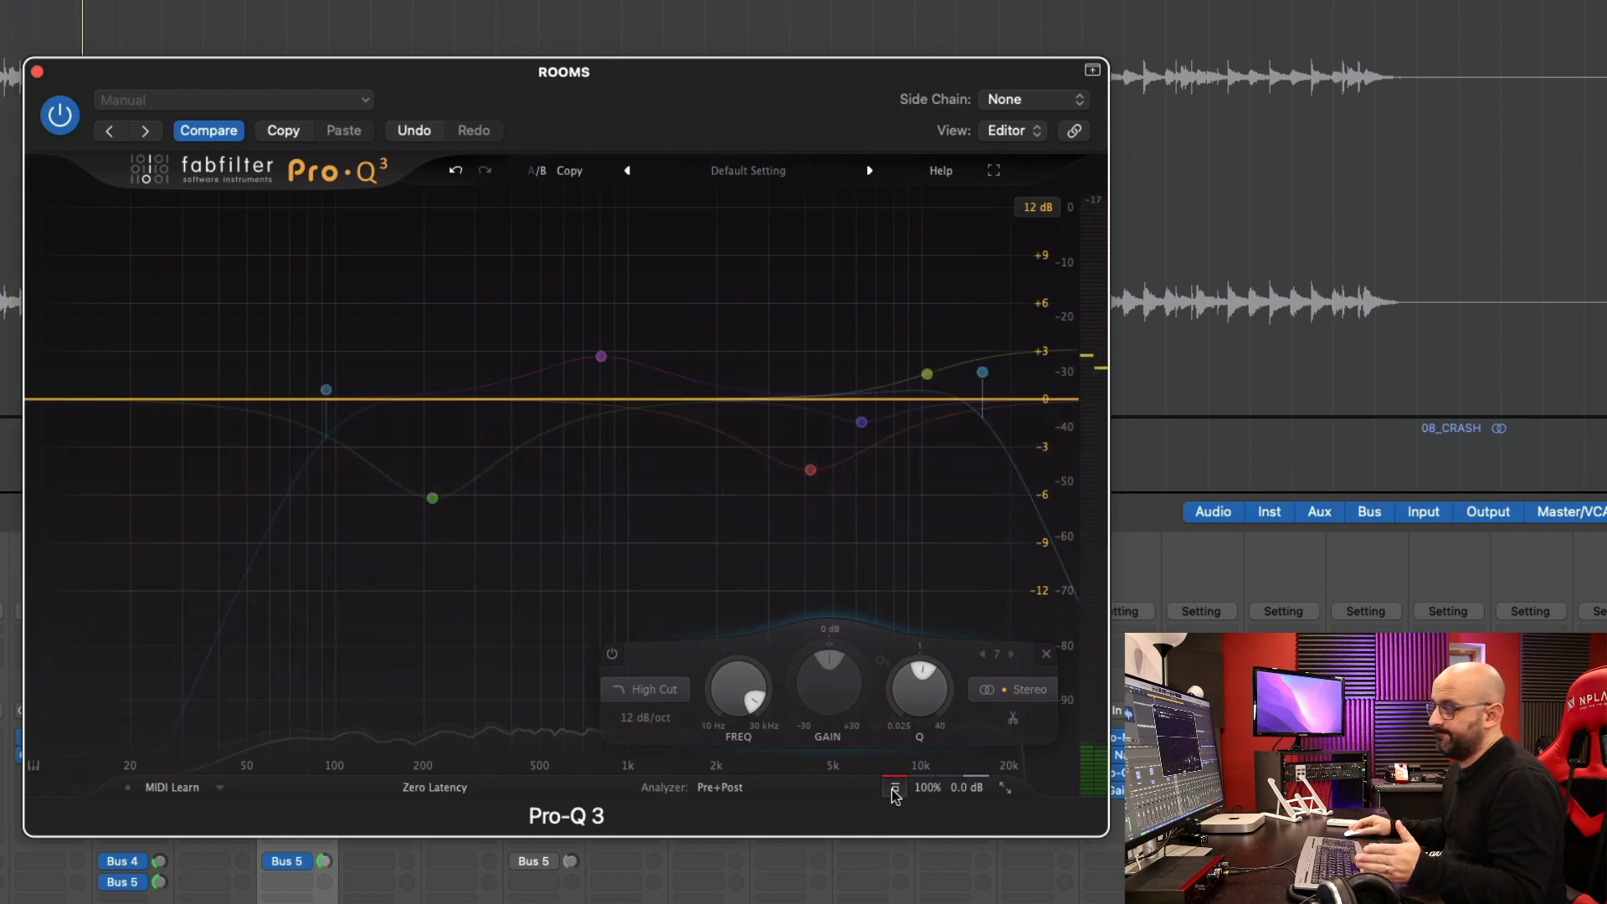
pyautogui.click(895, 790)
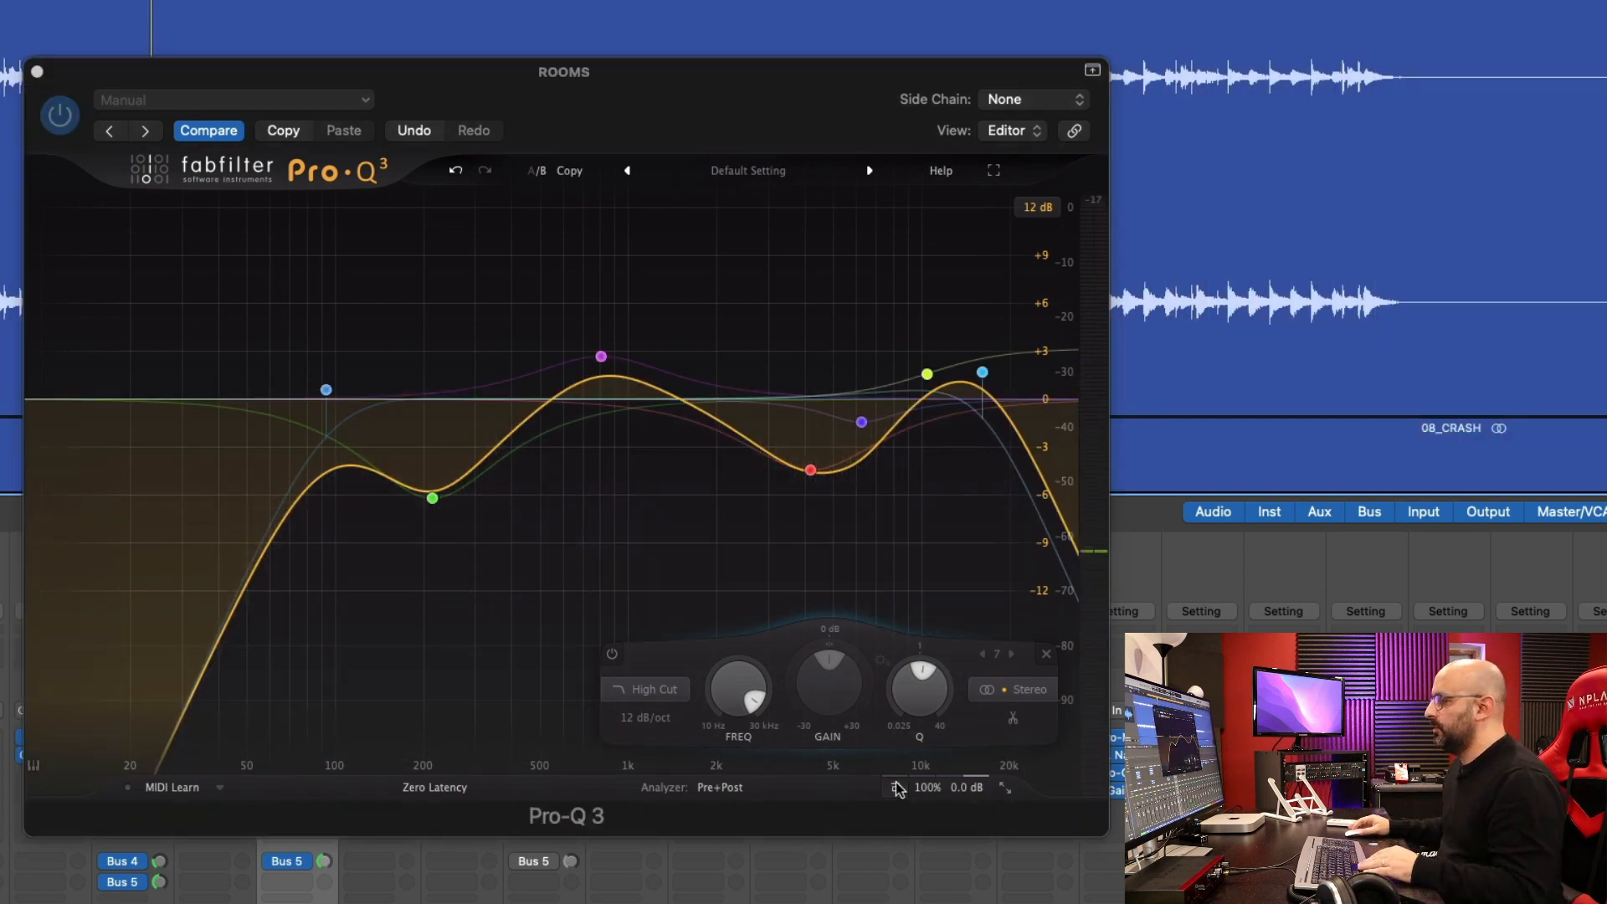
pyautogui.press('space')
pyautogui.click(896, 791)
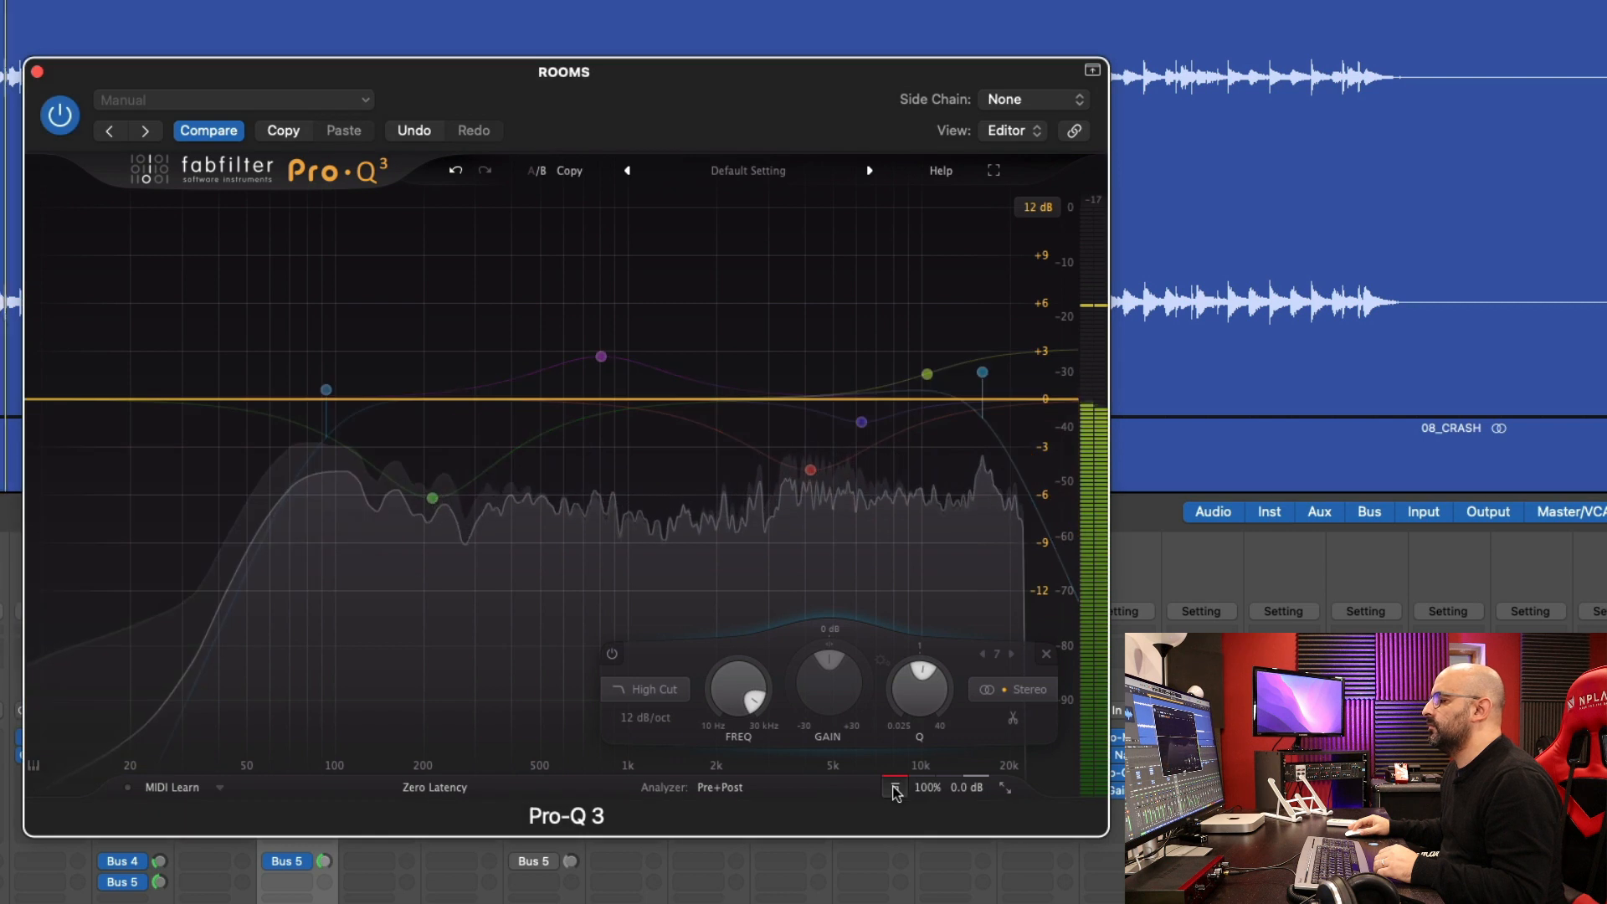
pyautogui.click(895, 791)
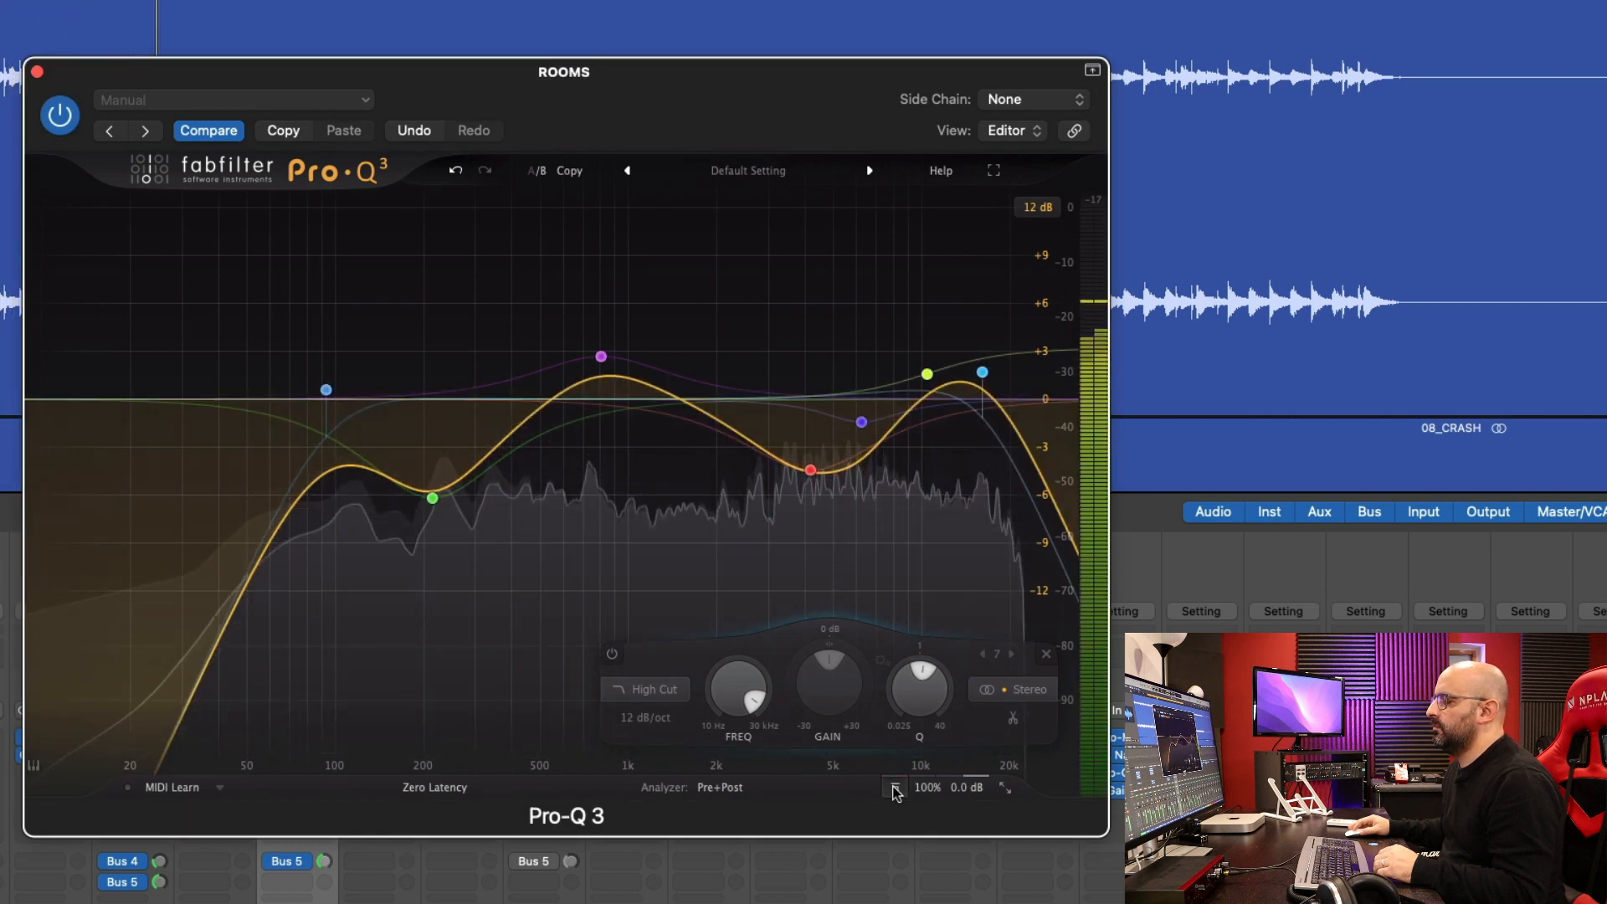
pyautogui.click(896, 789)
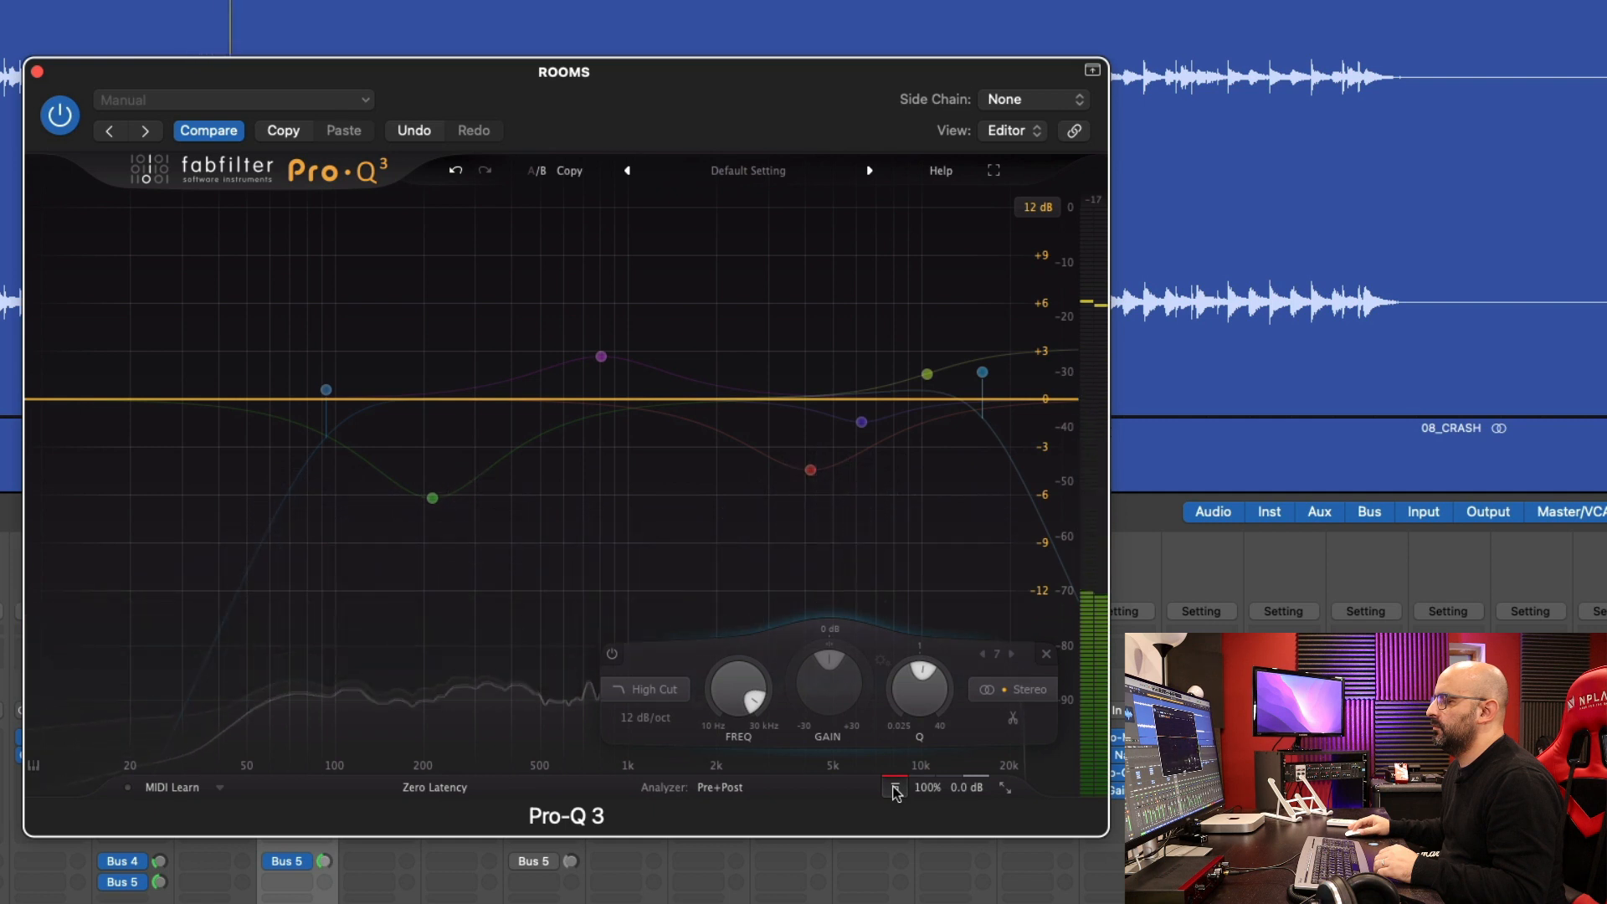
pyautogui.click(895, 789)
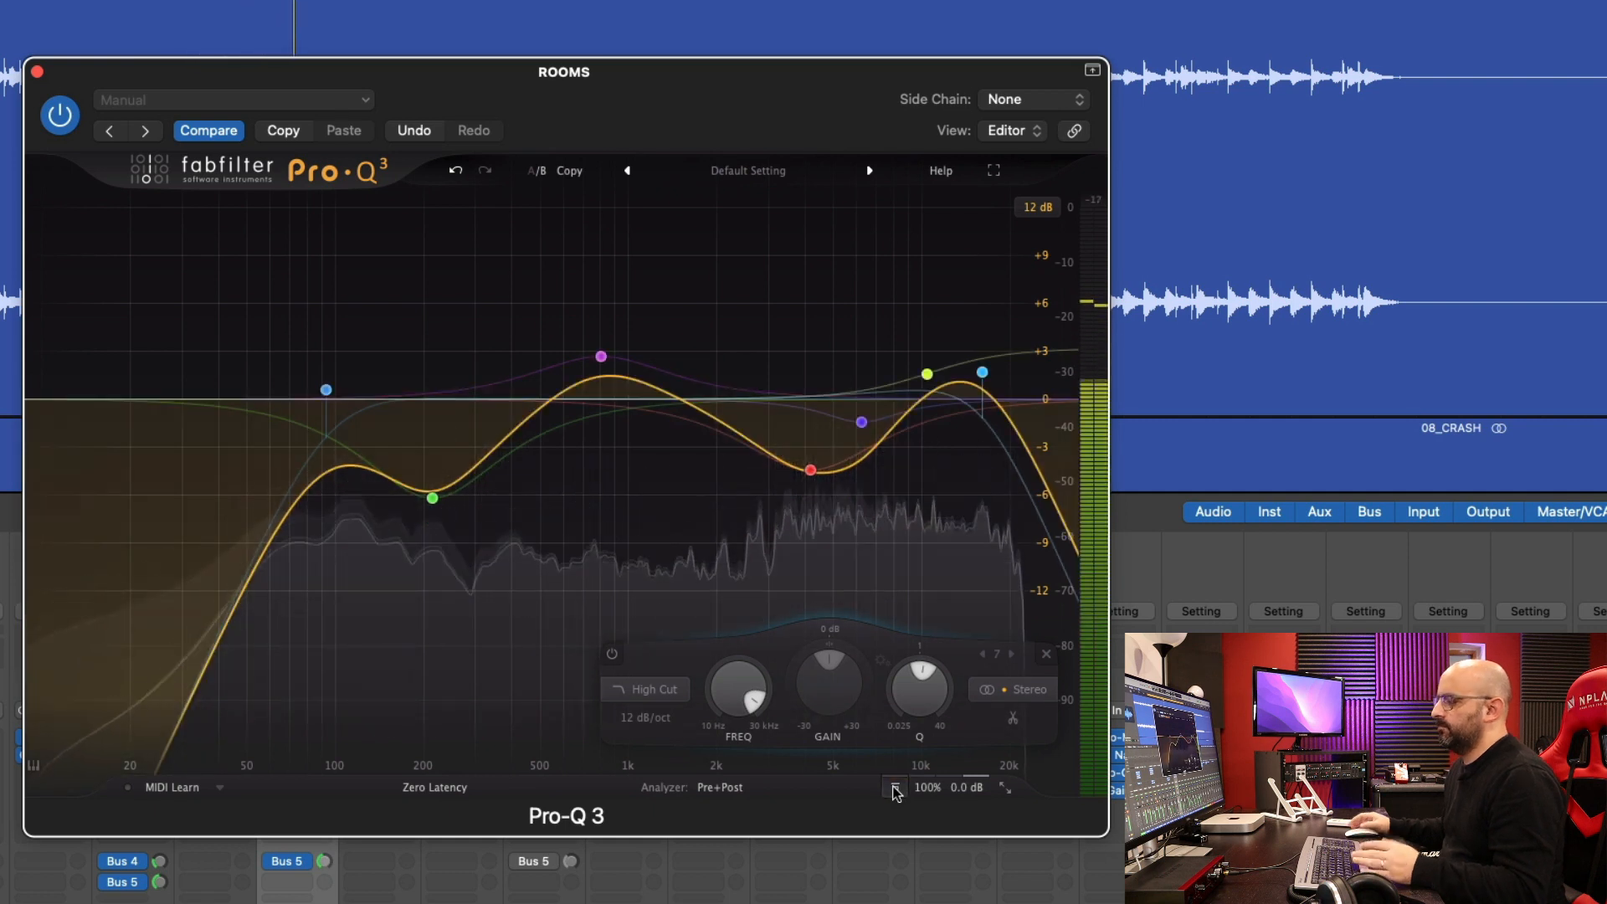
pyautogui.press('space')
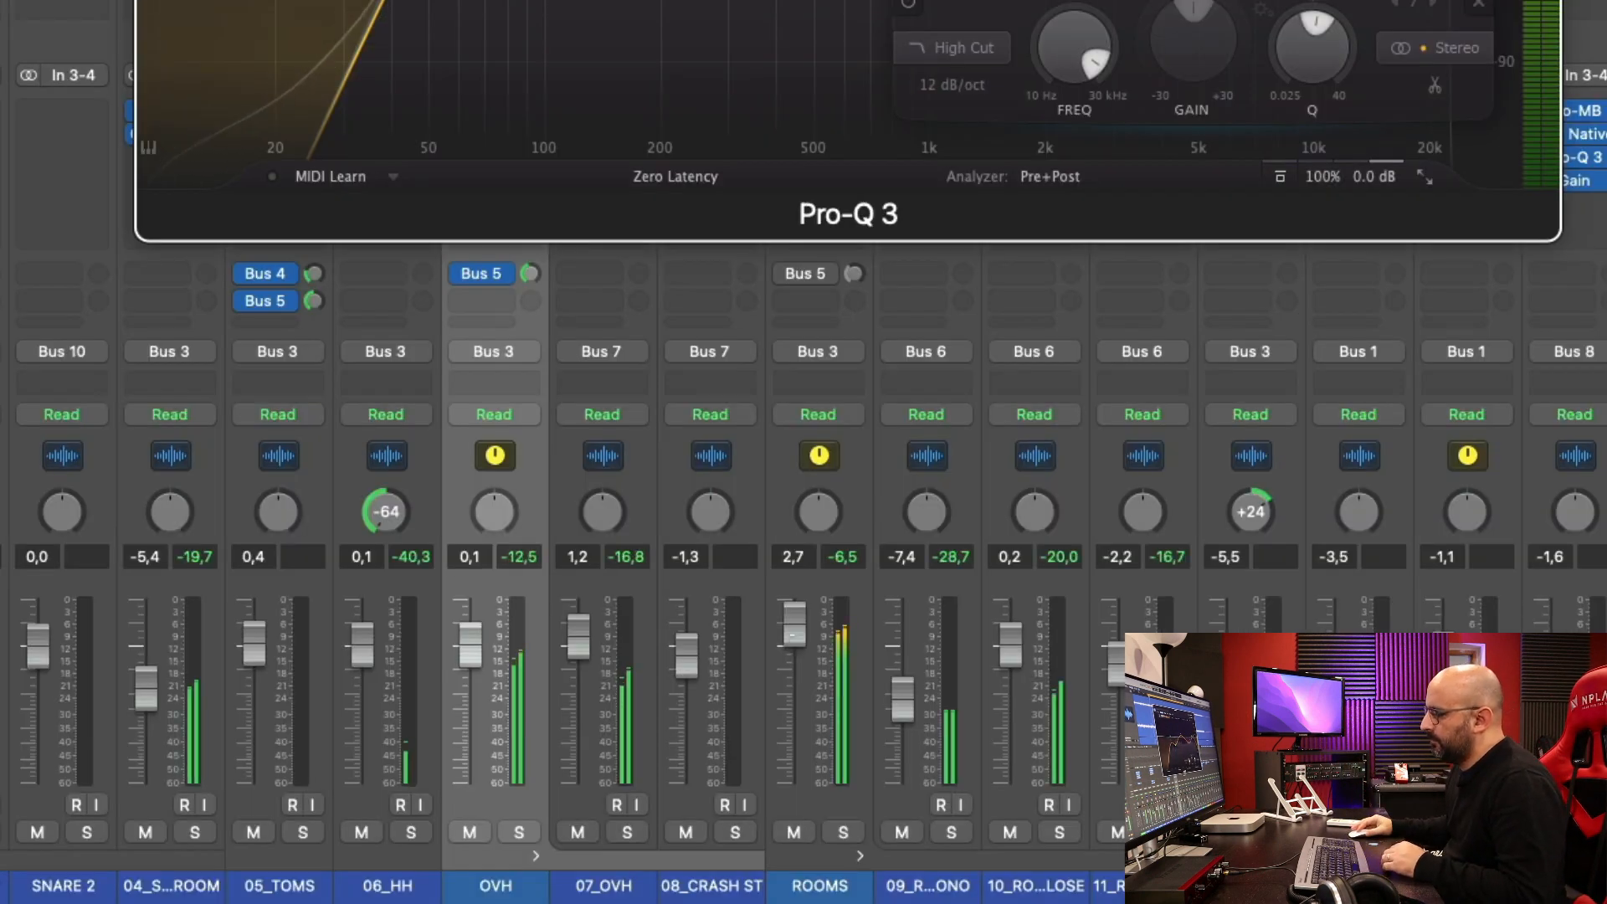
# Lower the ROOMS bus volume to -4.9 dB and compare the drum mix with the rooms muted and unmuted.
pyautogui.moveTo(795, 626); pyautogui.dragTo(795, 680)
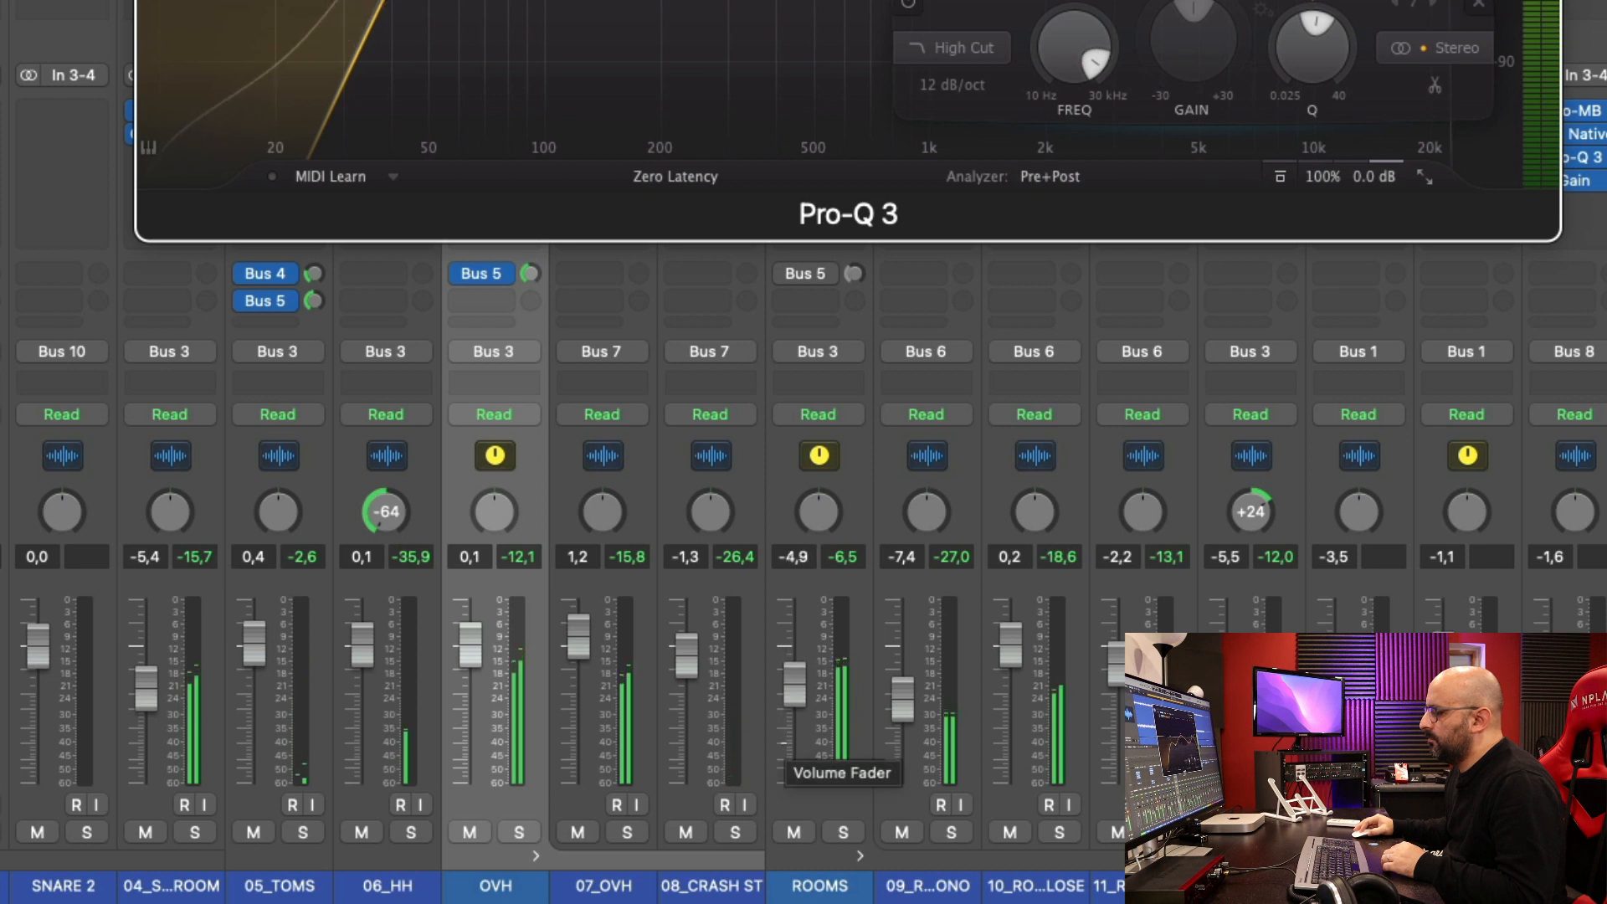
pyautogui.click(794, 831)
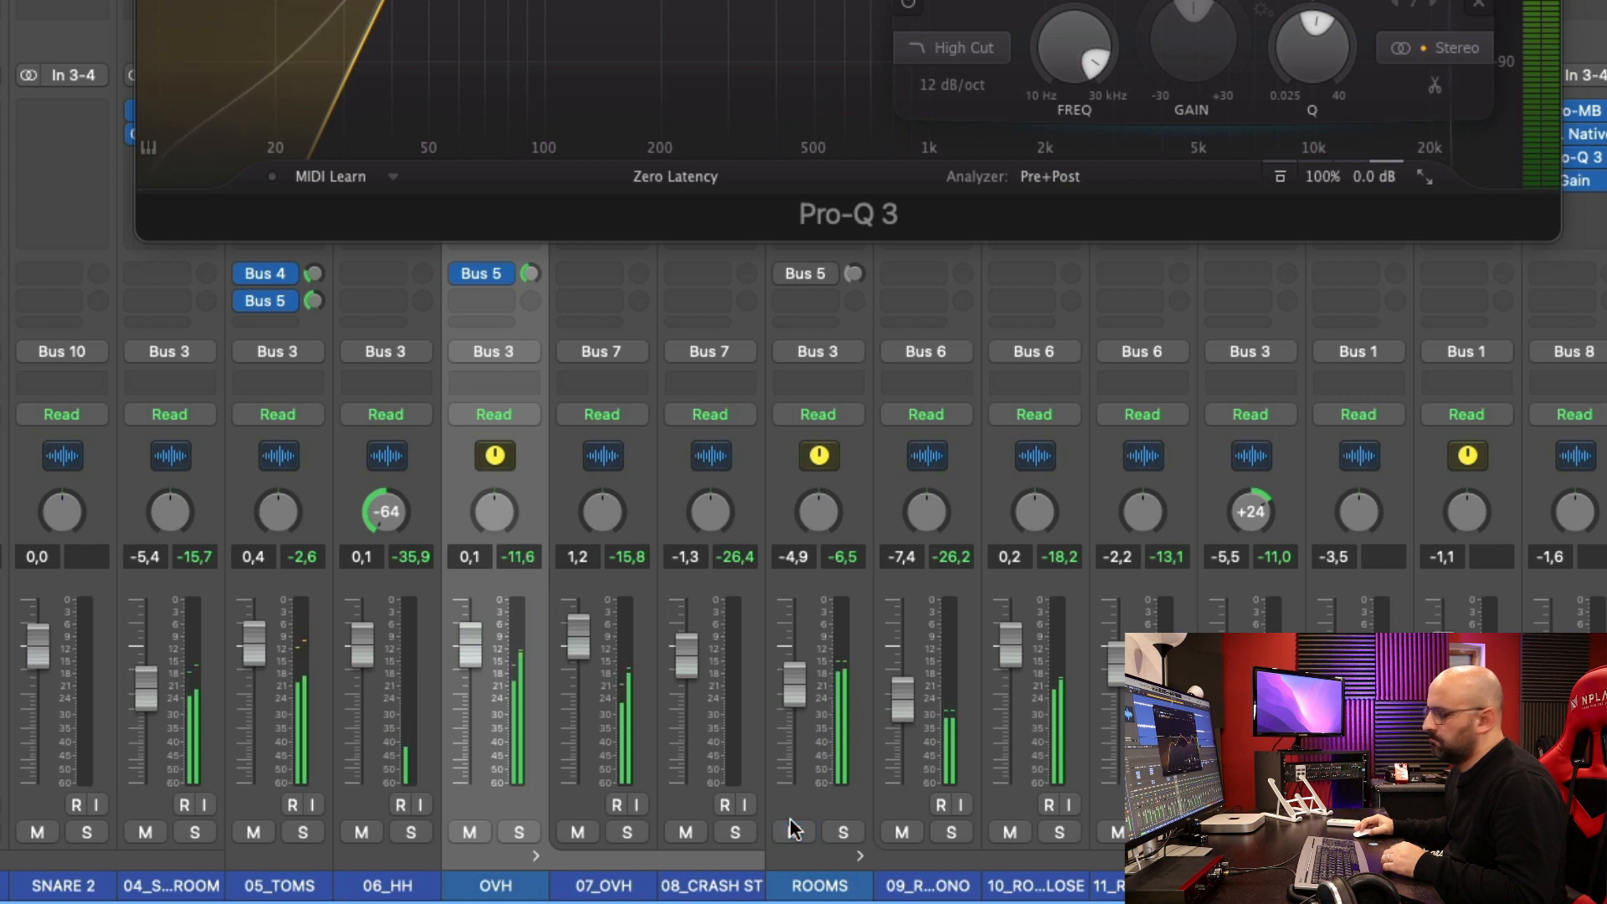
pyautogui.click(793, 831)
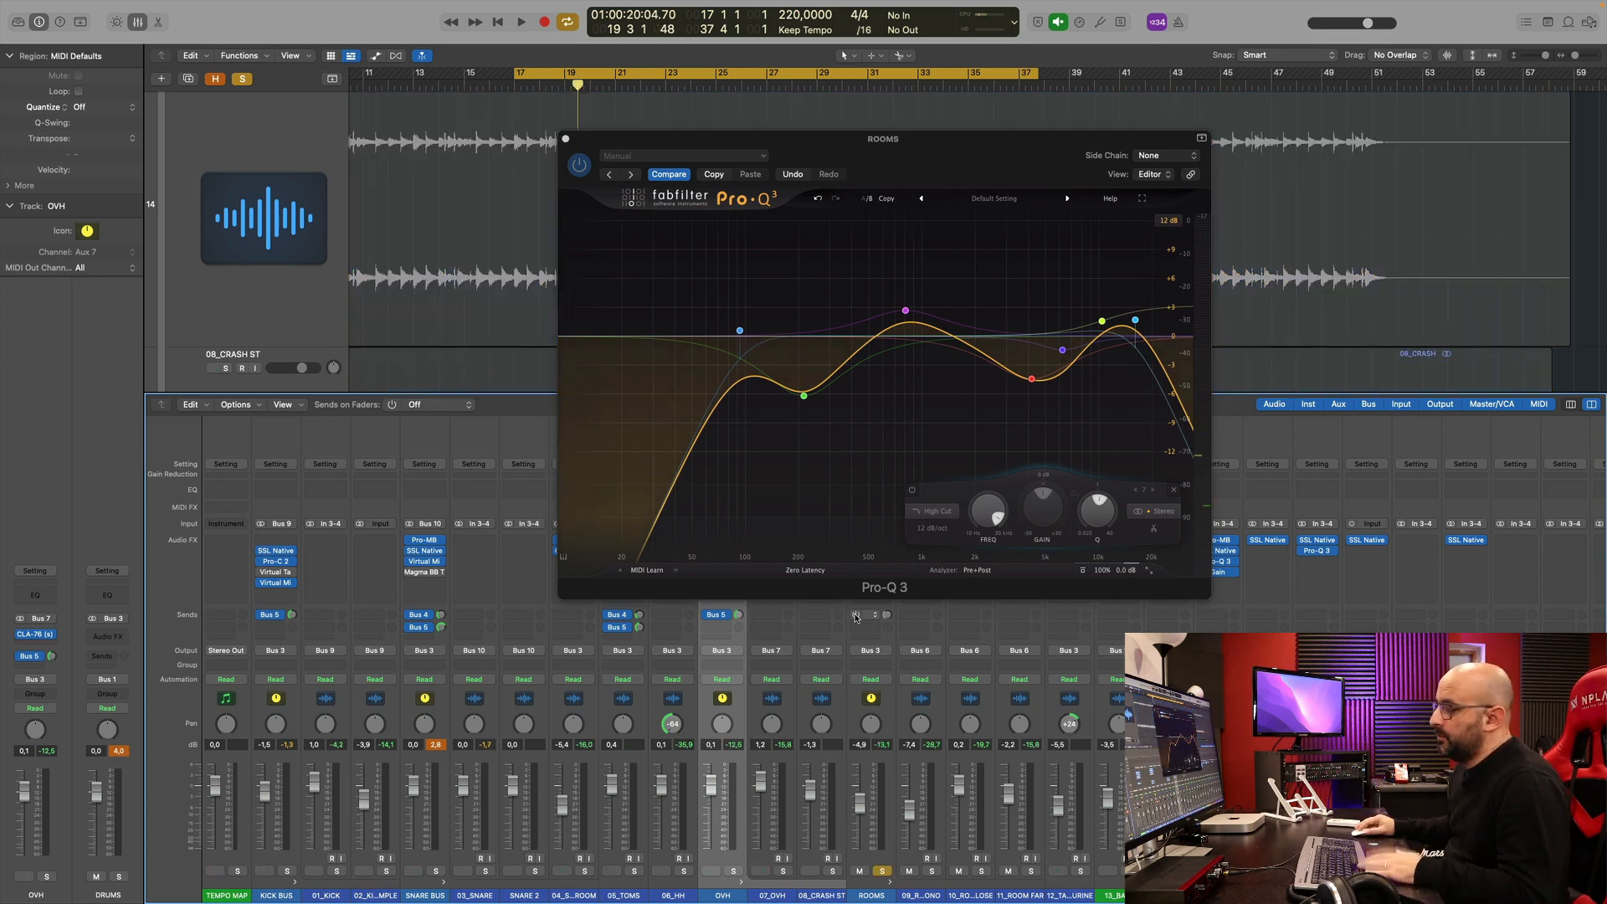
# Enable the Bus 5 send on the ROOMS bus during playback.
pyautogui.press('space')
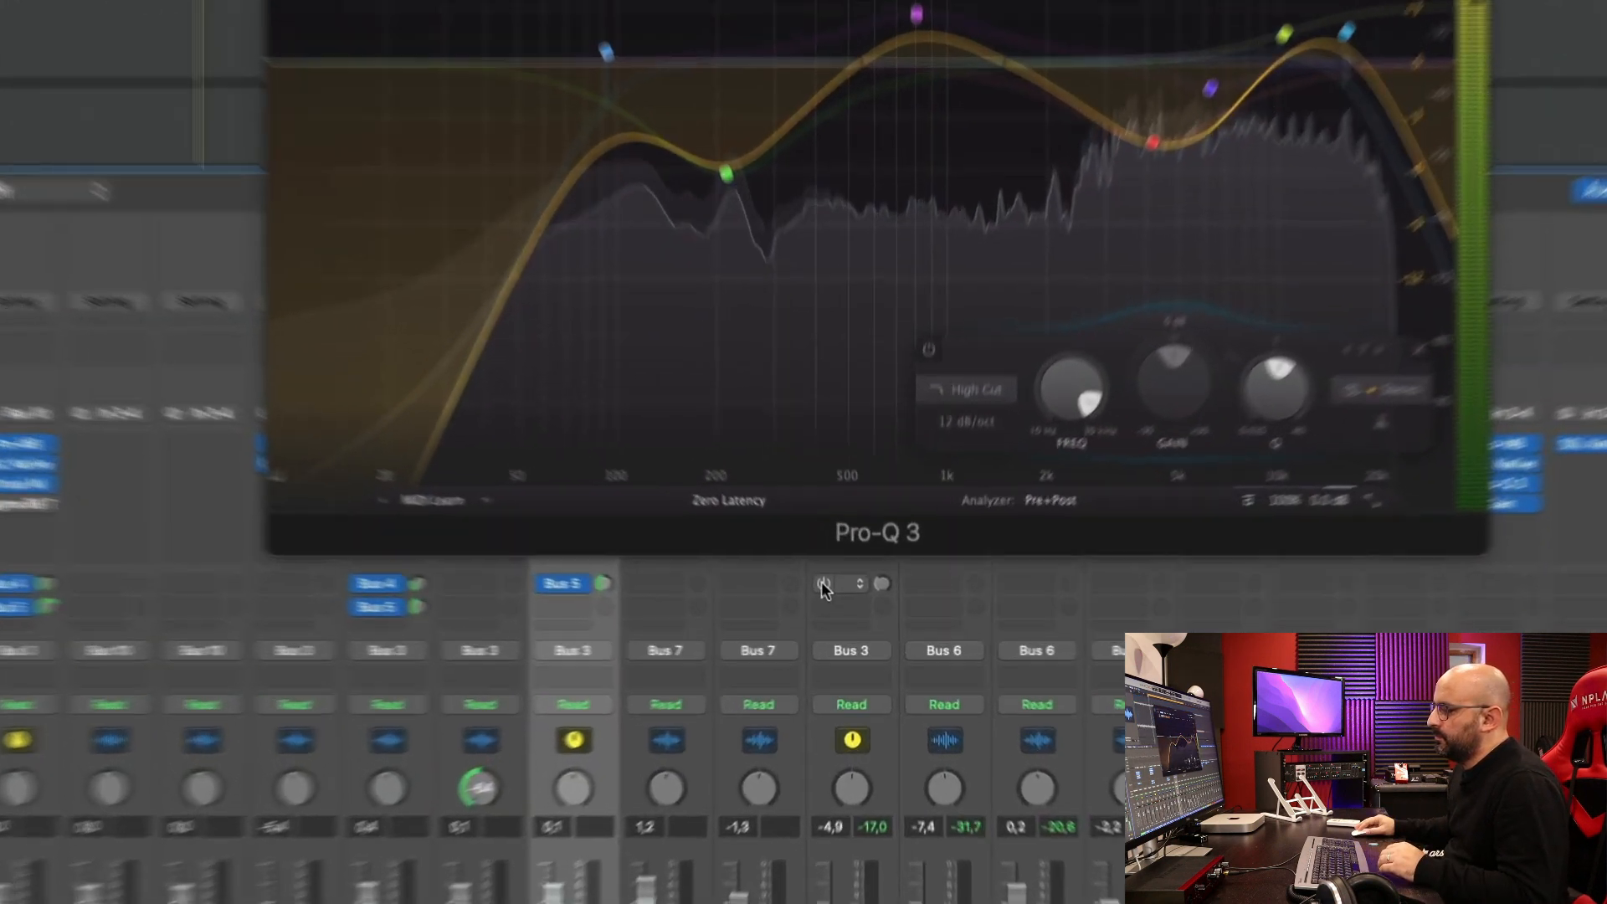
pyautogui.click(854, 615)
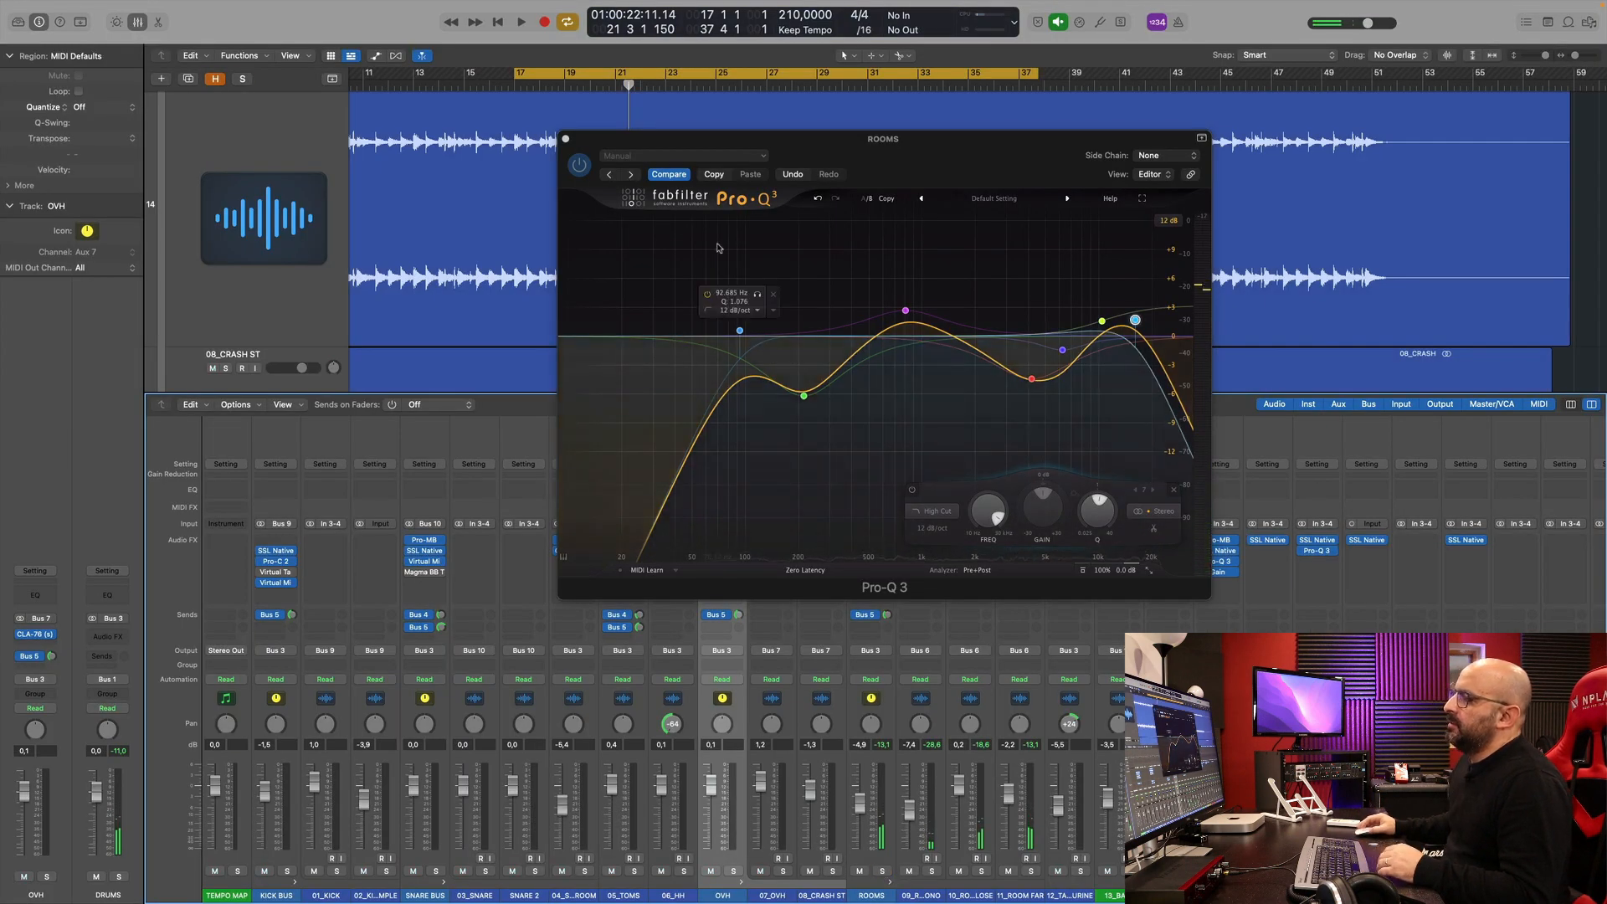
pyautogui.moveTo(841, 158); pyautogui.dragTo(824, 159)
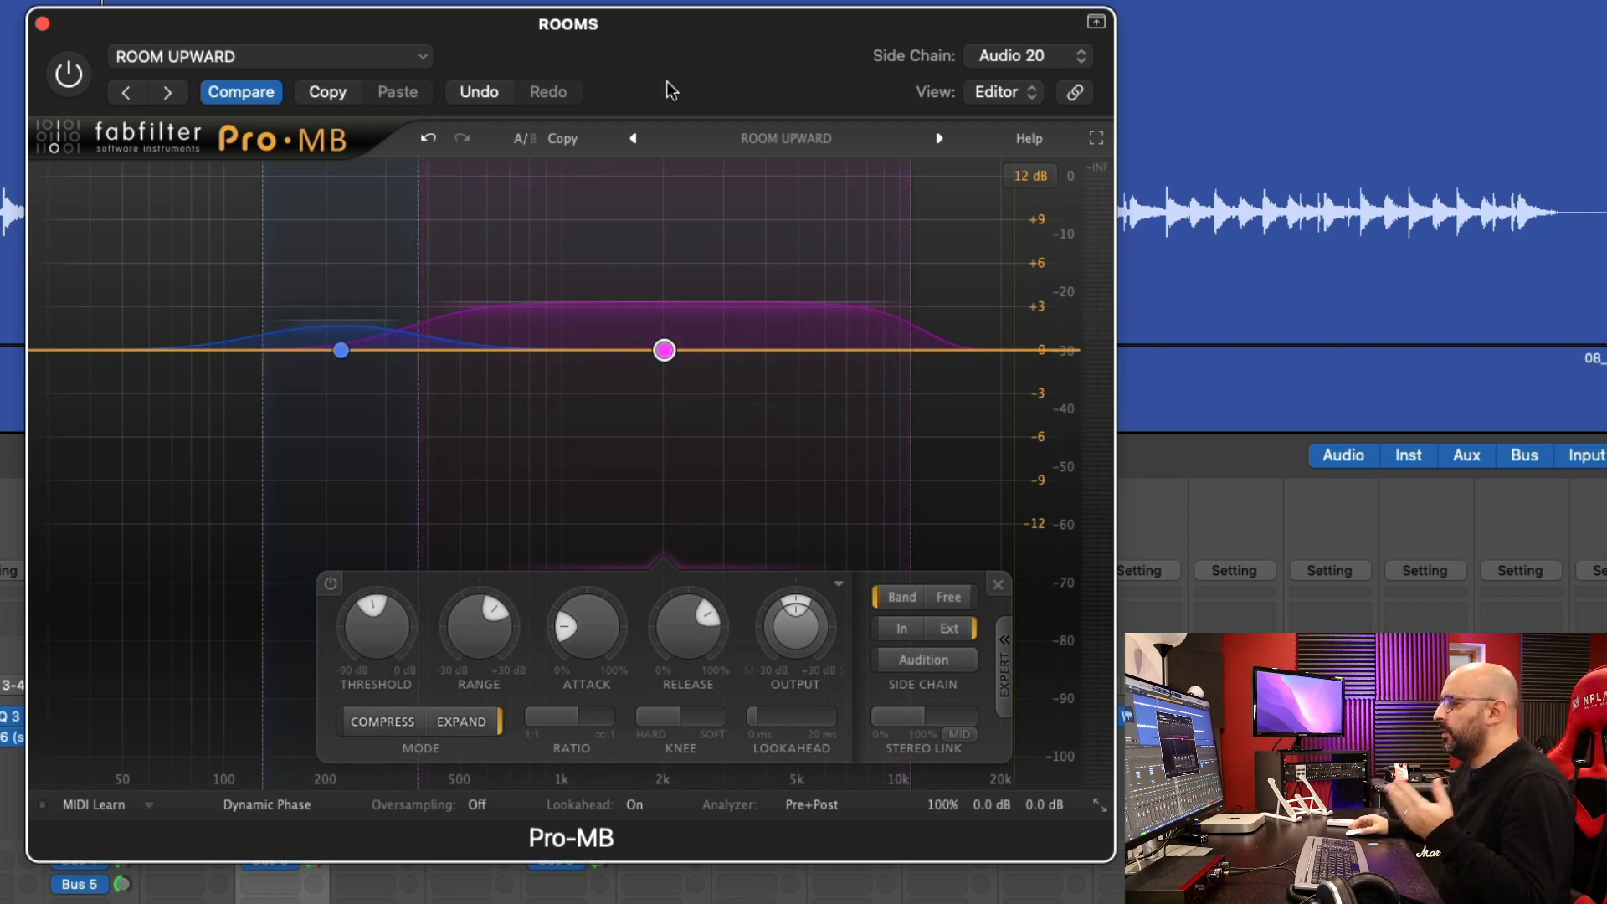
# Check the side-chain source options of the ROOM UPWARD Pro-MB on the rooms and compare its expansion bypassed and active.
pyautogui.click(1012, 55)
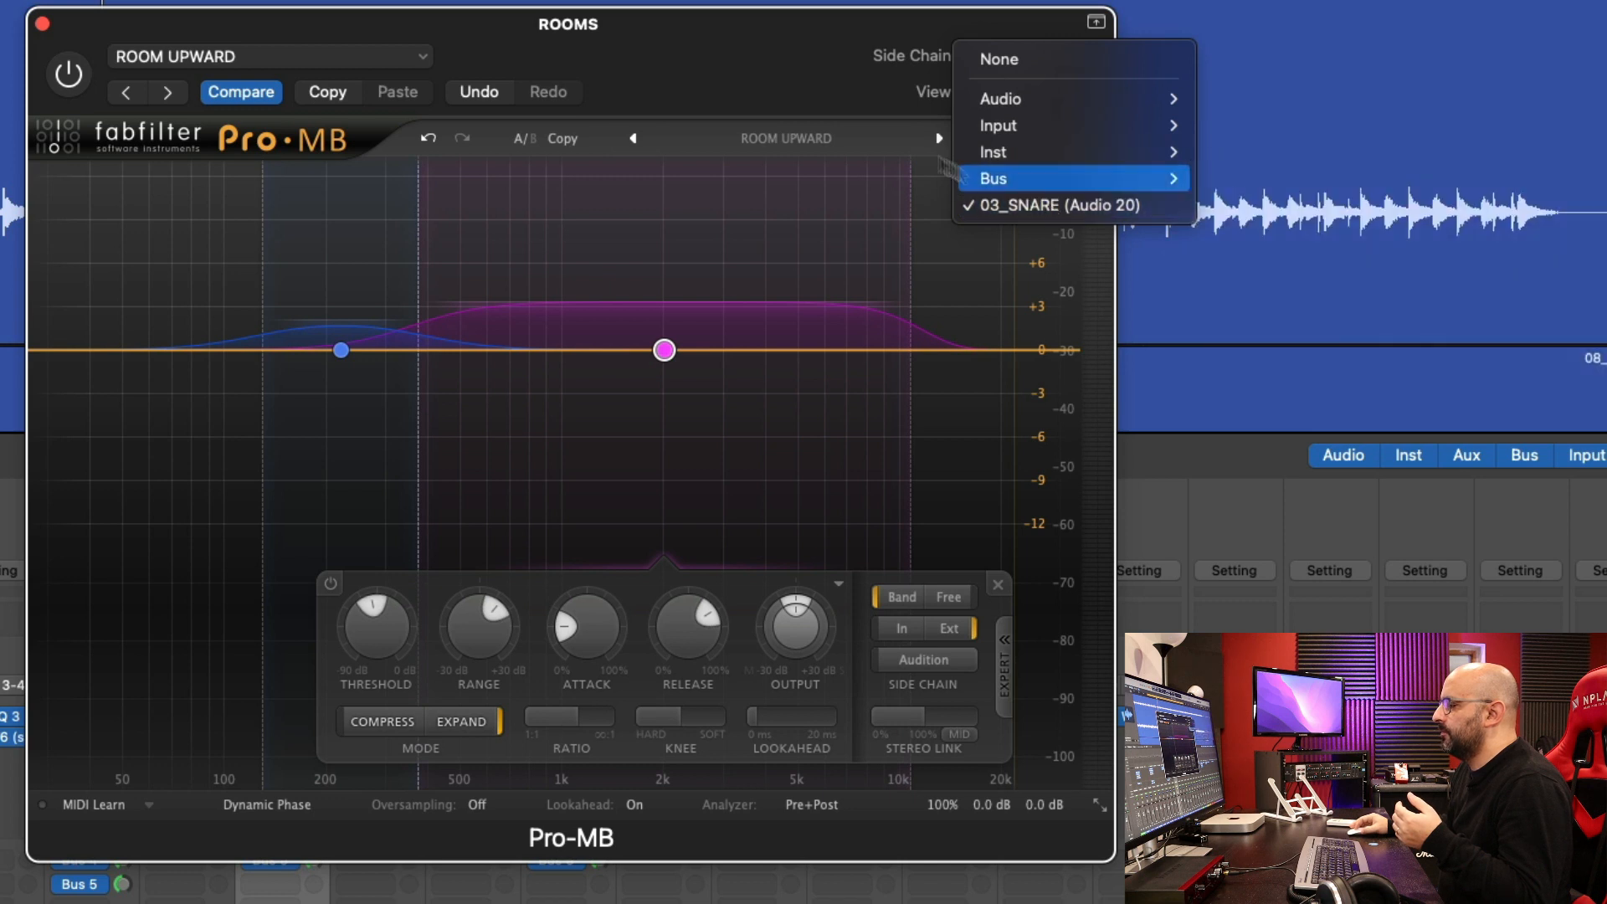
pyautogui.click(778, 75)
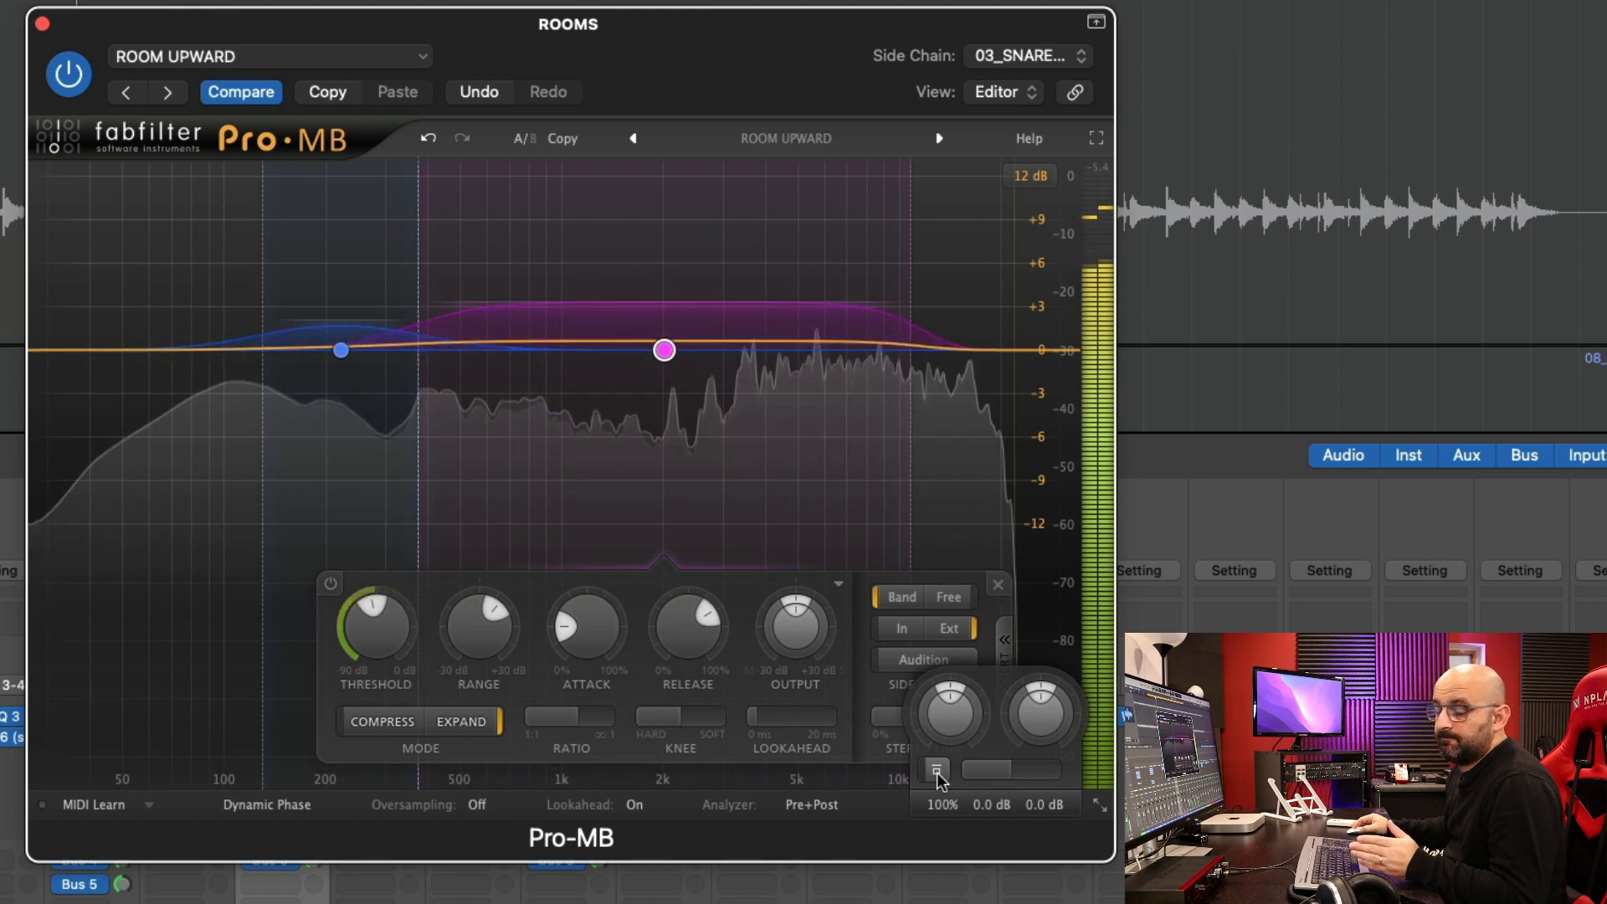
pyautogui.click(937, 772)
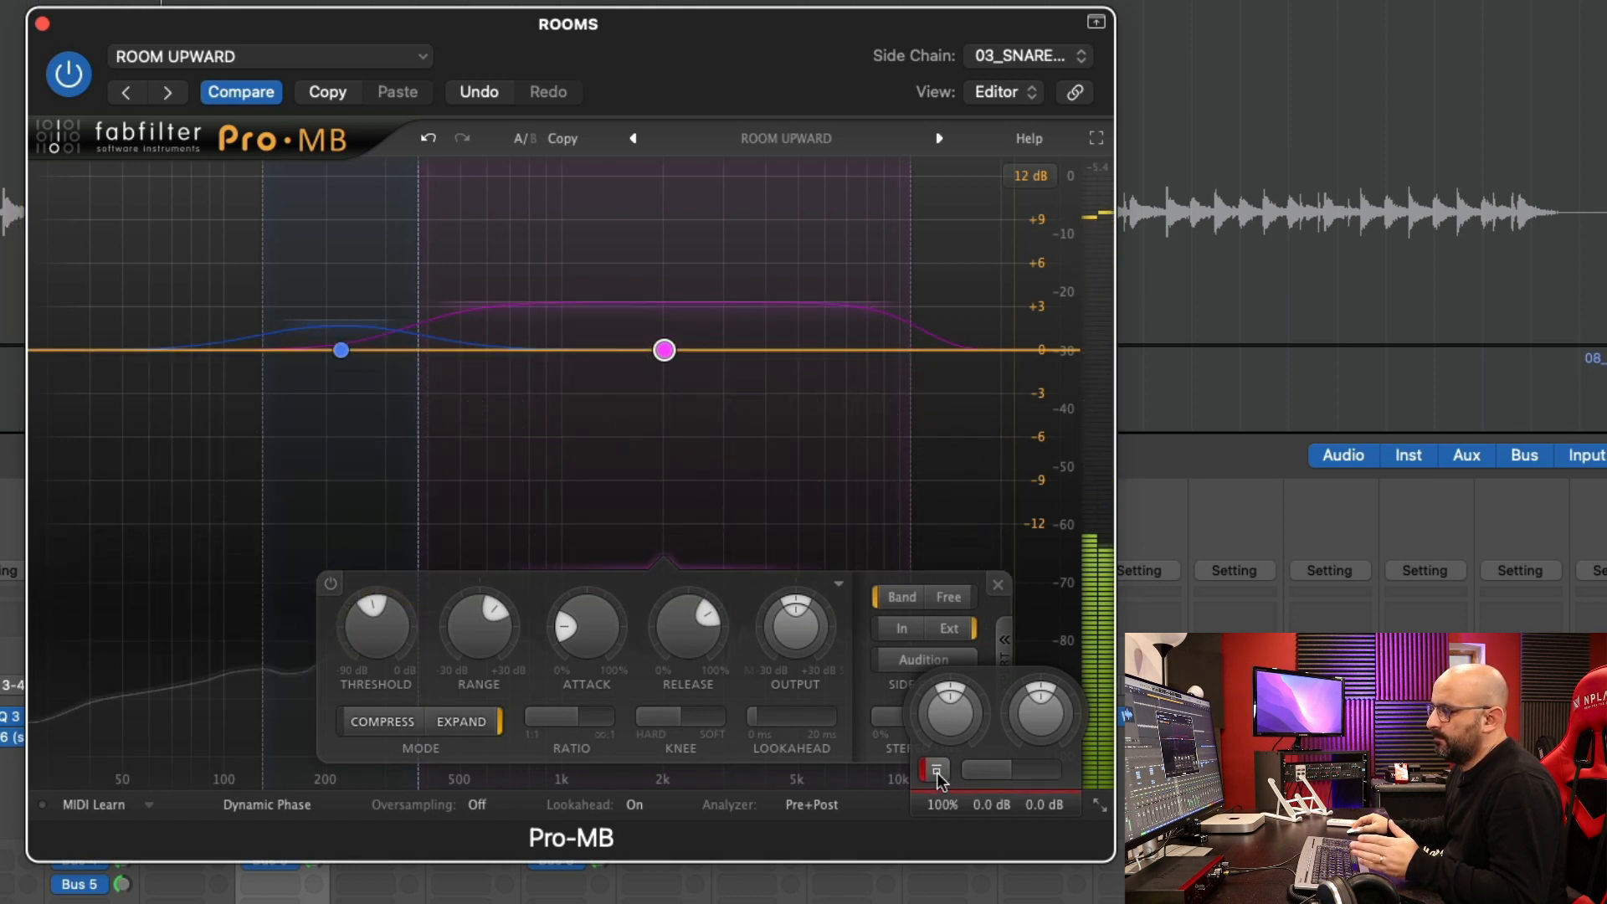
pyautogui.click(936, 772)
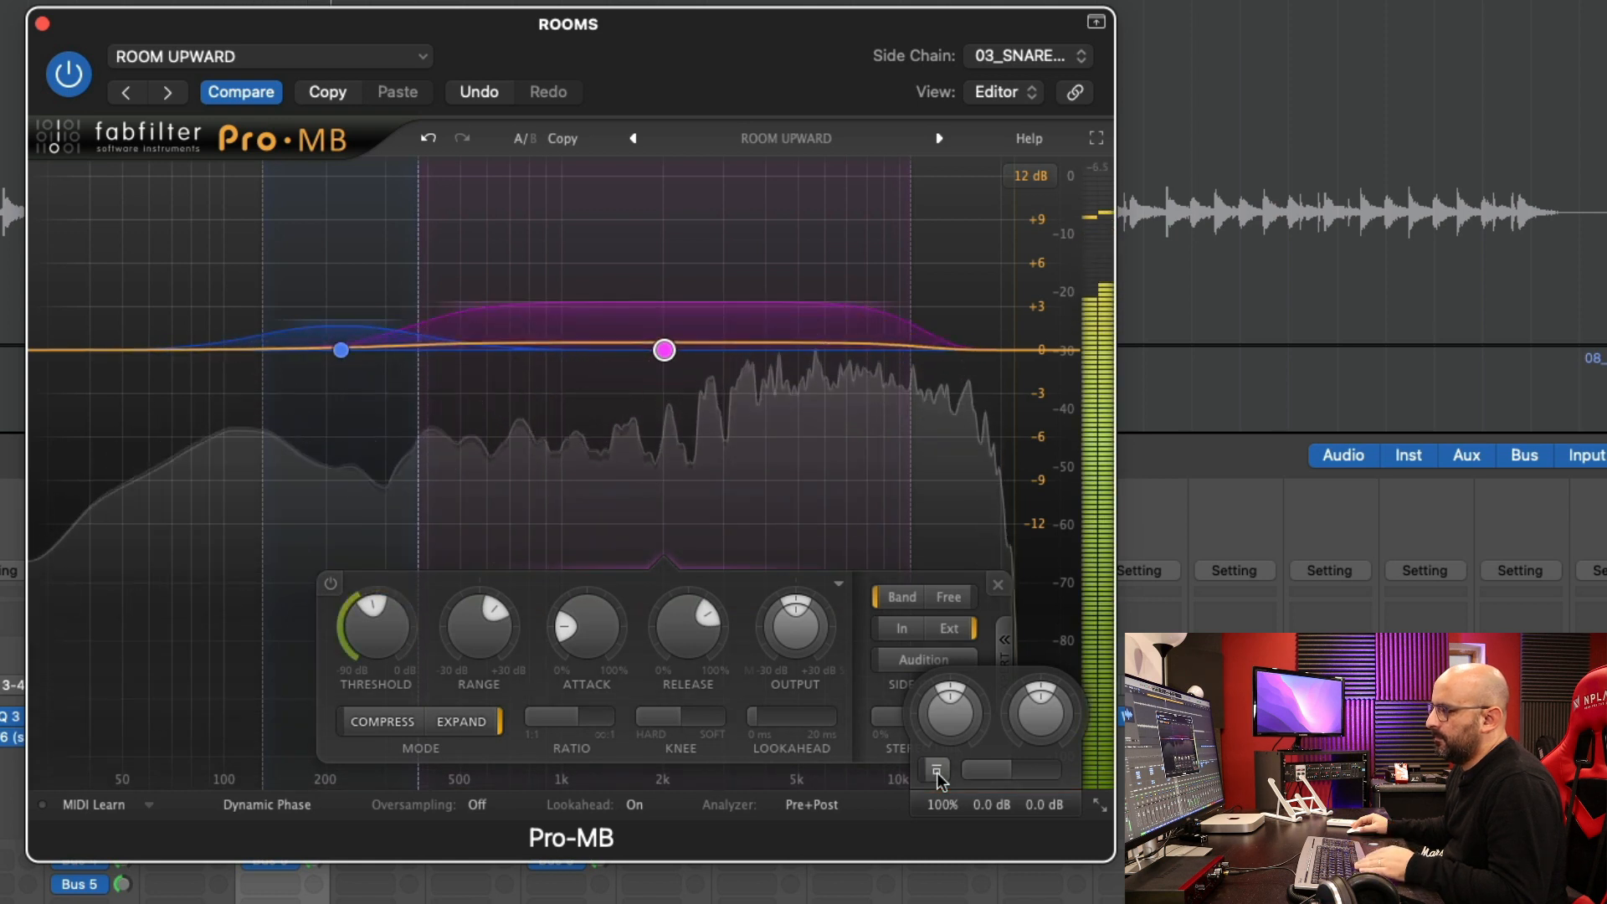
# Solo the upper-frequency band of the ROOM UPWARD Pro-MB and listen to its expansion during playback.
pyautogui.press('space')
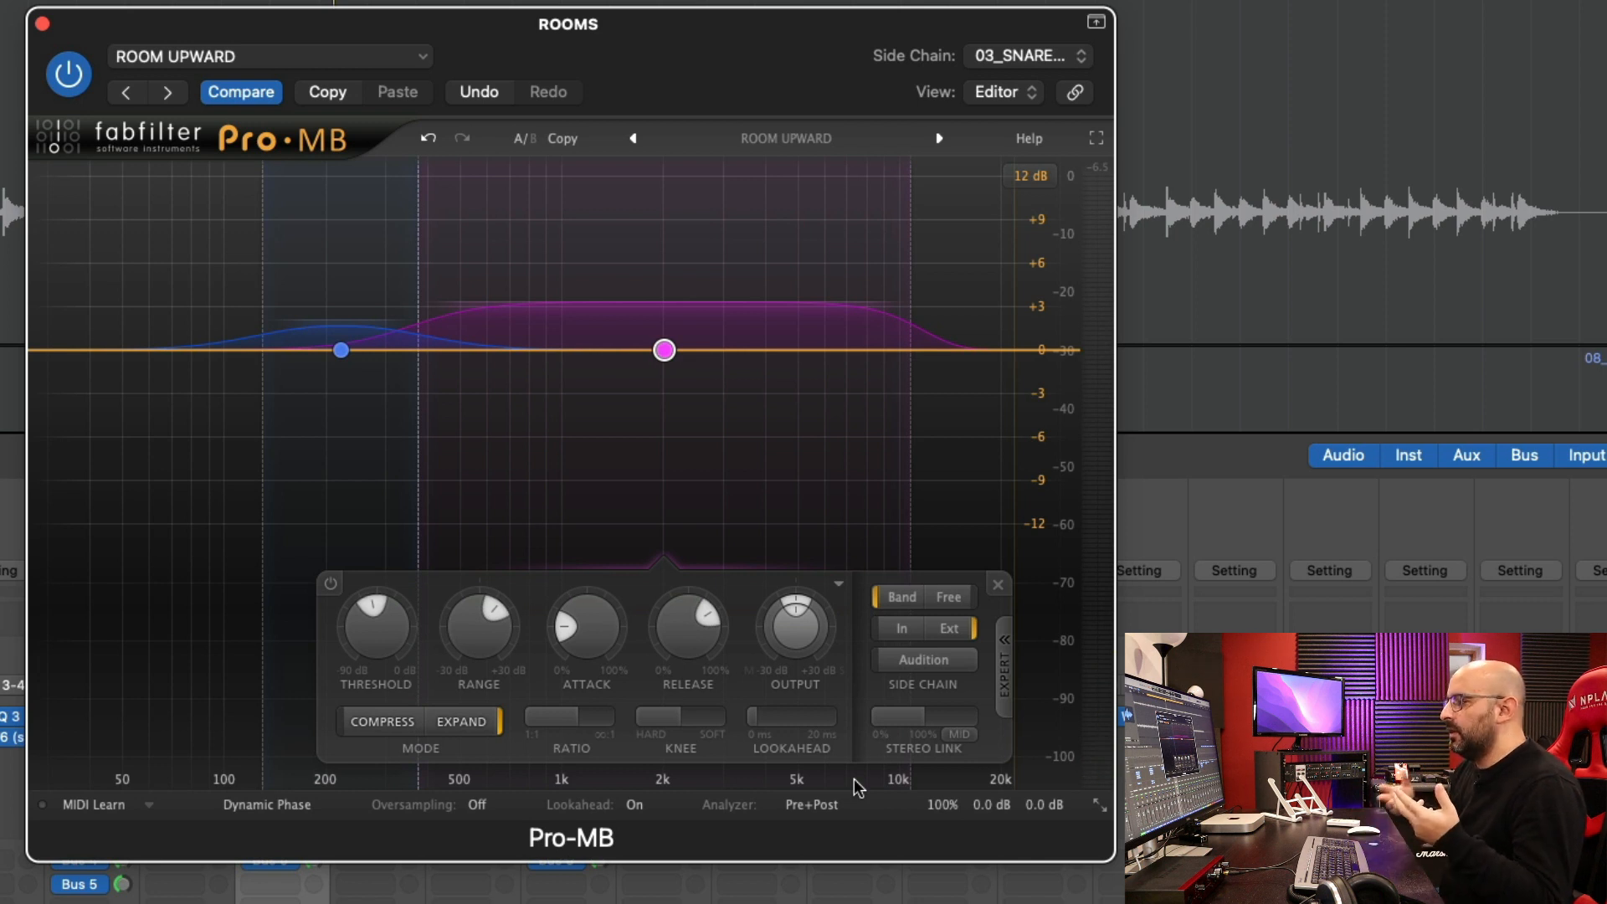
pyautogui.moveTo(443, 186)
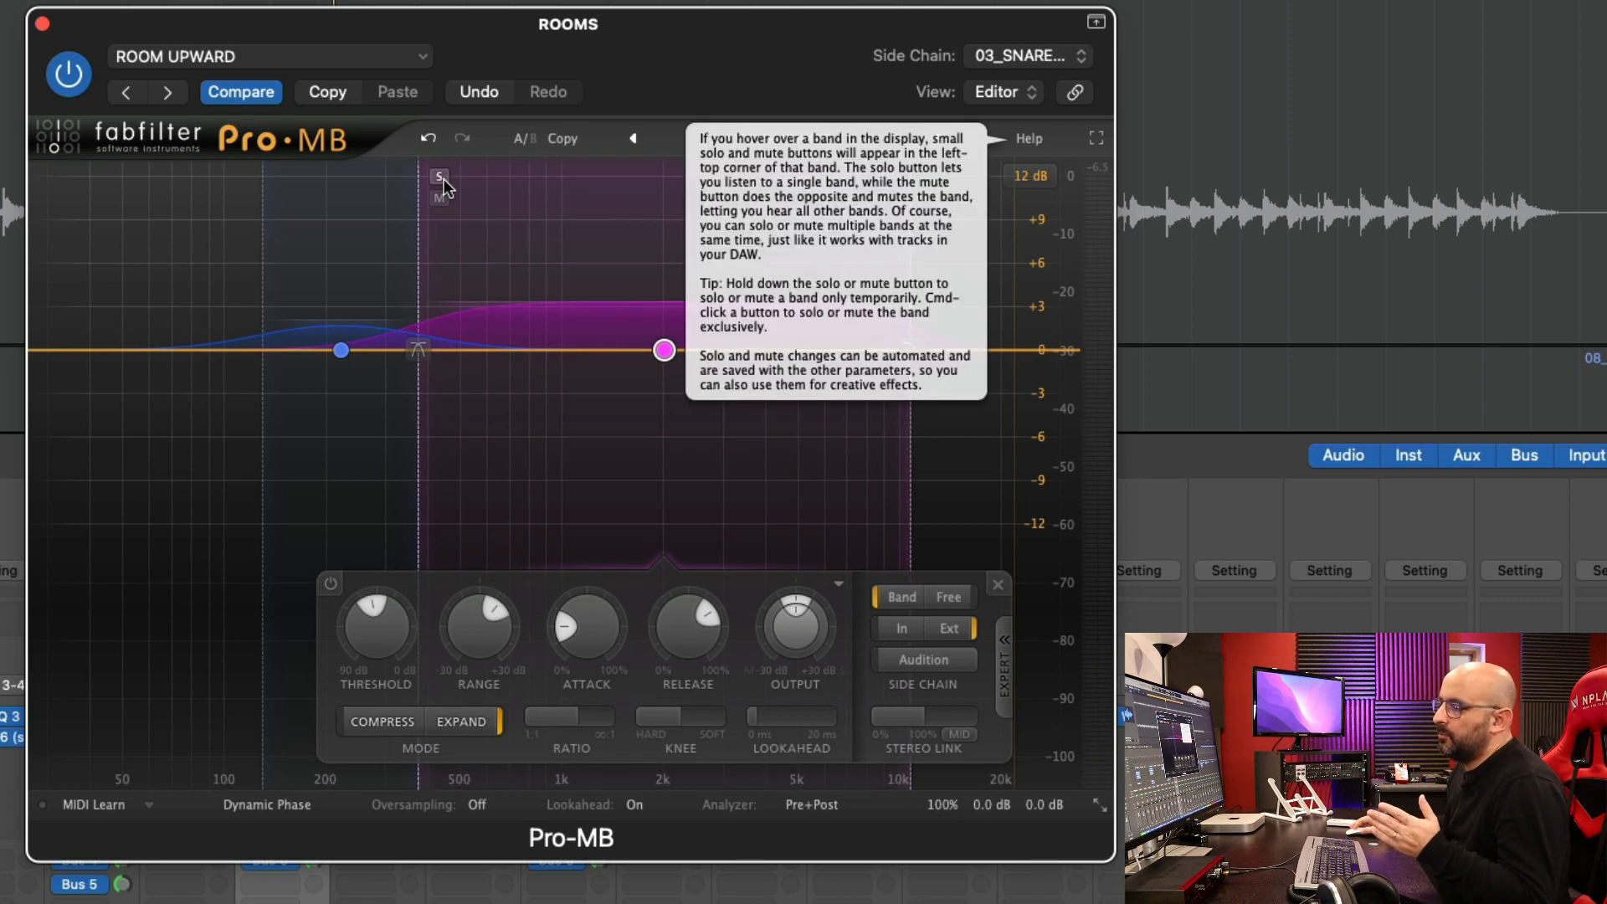
pyautogui.click(439, 177)
pyautogui.press('space')
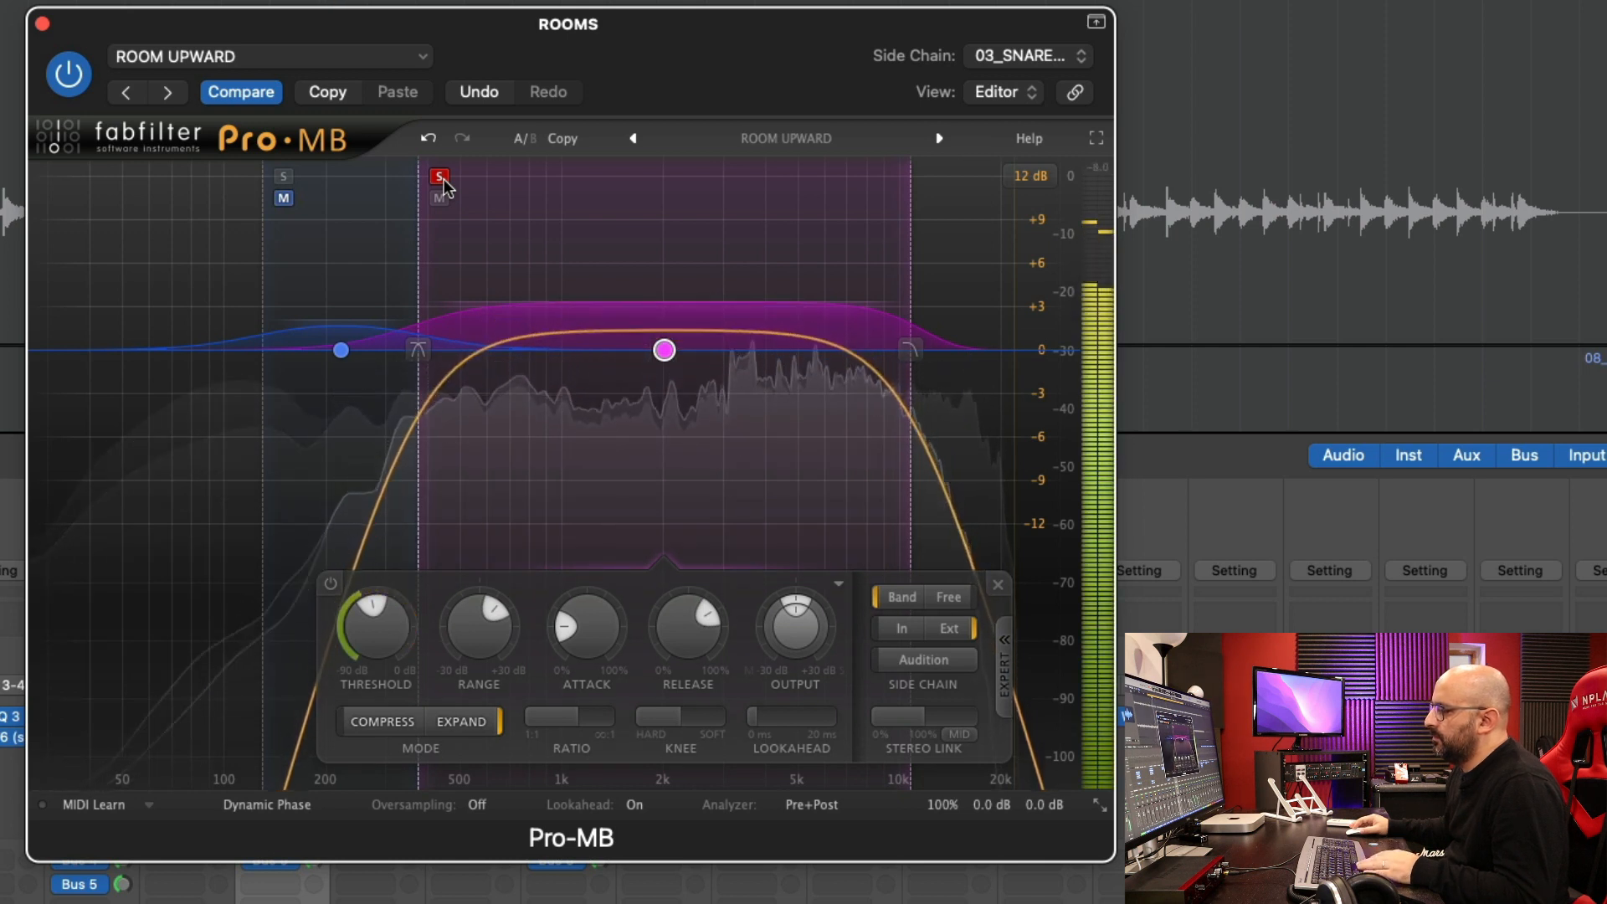
pyautogui.press('space')
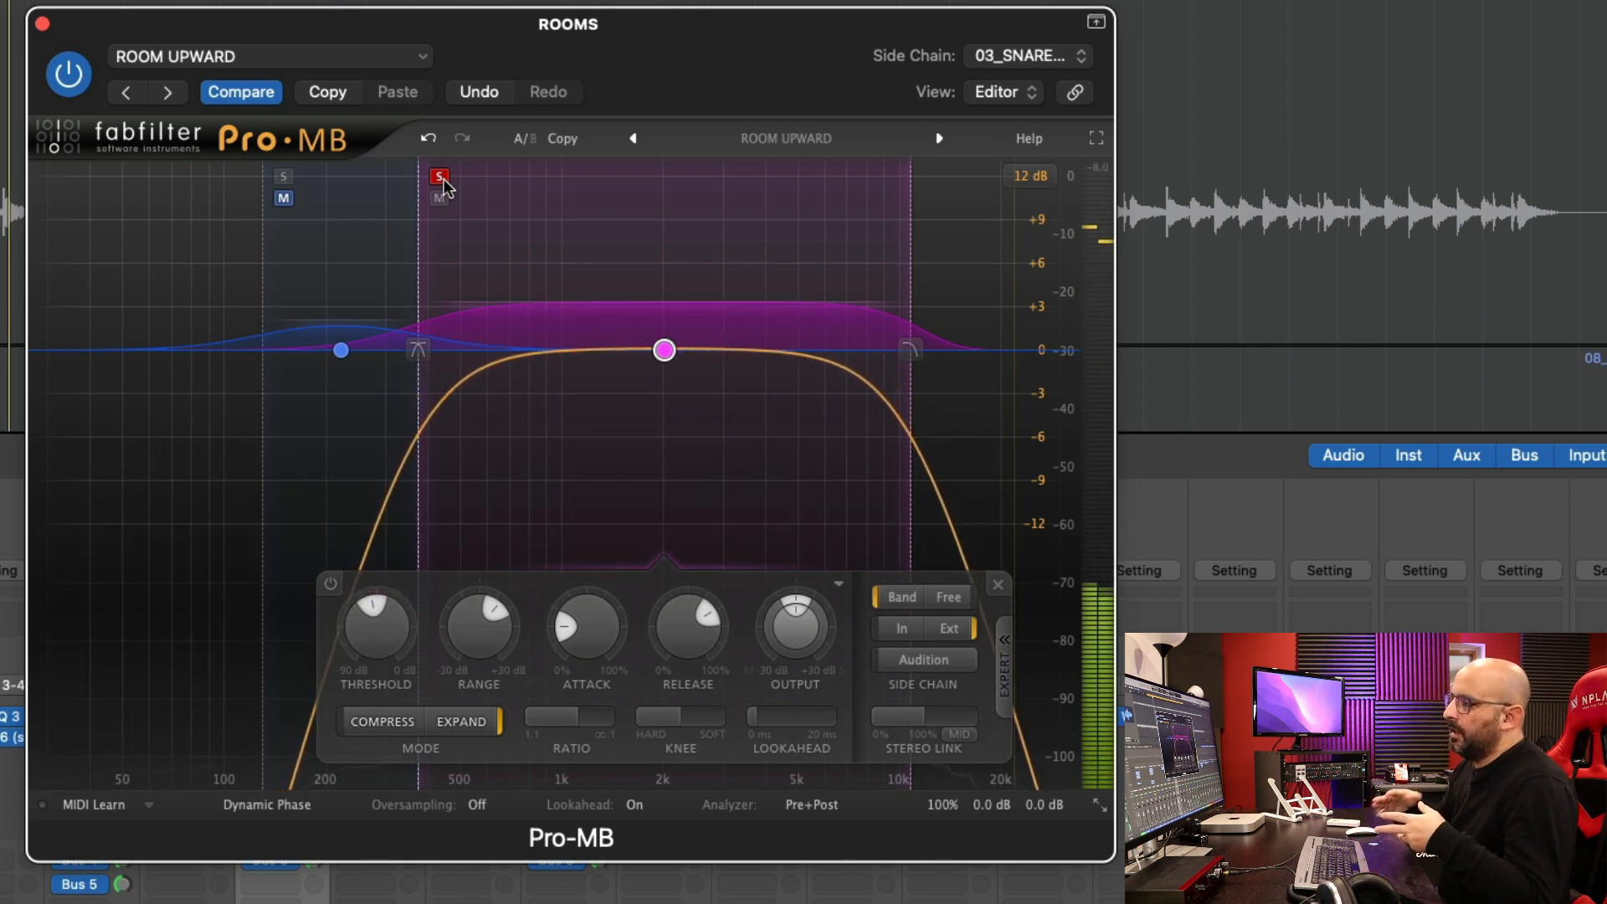
# Audition the low-mid and upper Pro-MB bands in different solo combinations during playback, and clear both solos.
pyautogui.click(284, 176)
pyautogui.press('space')
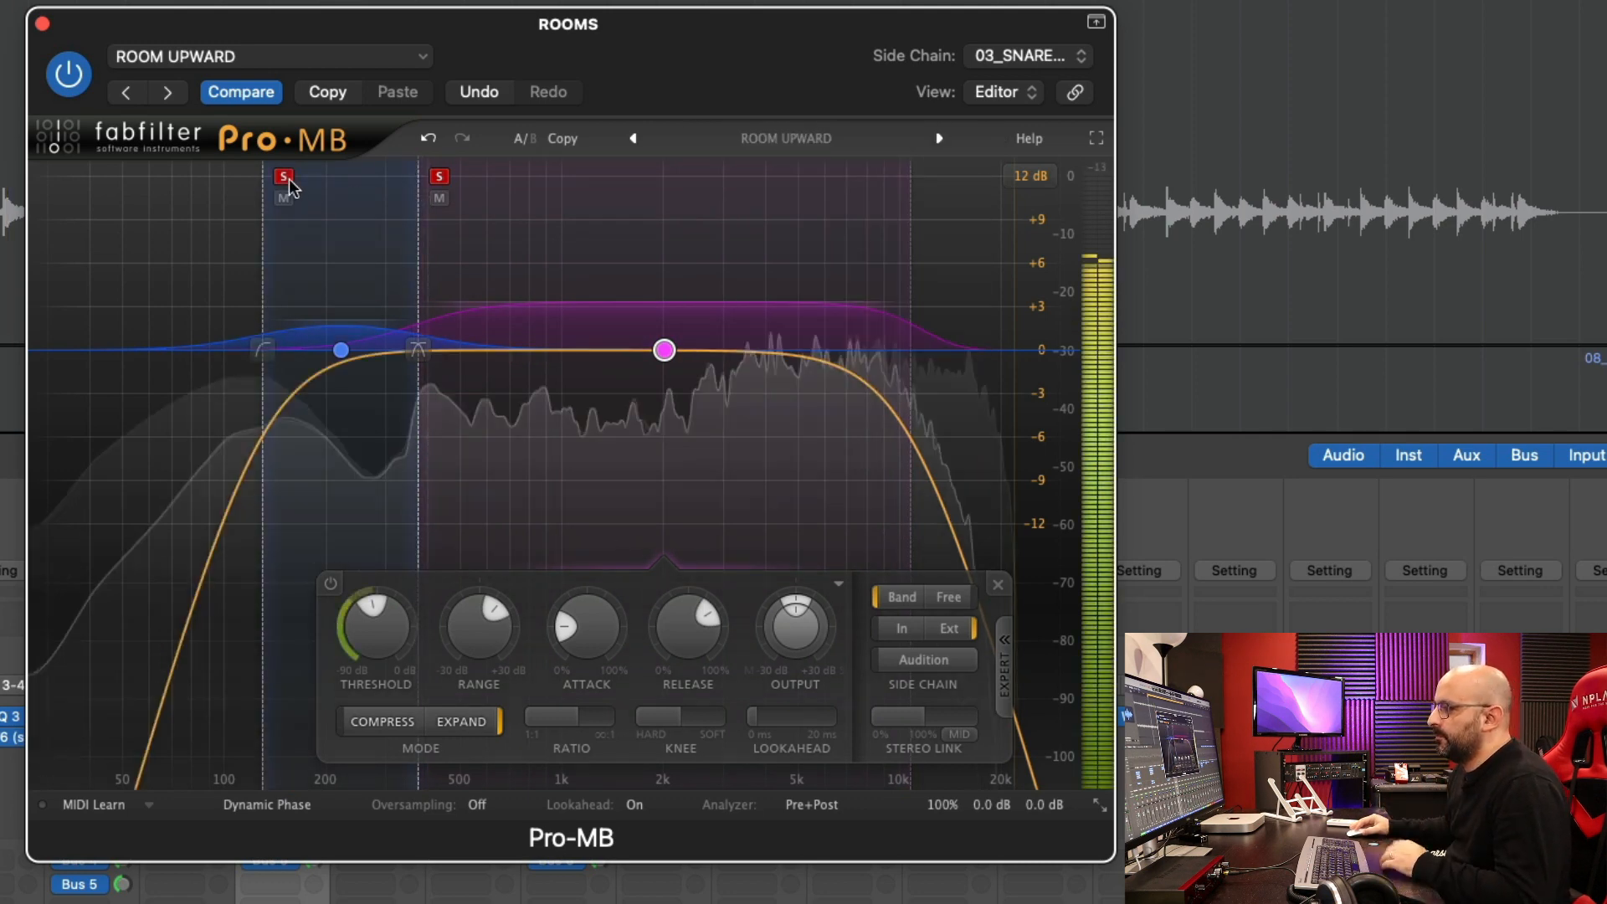
pyautogui.click(439, 176)
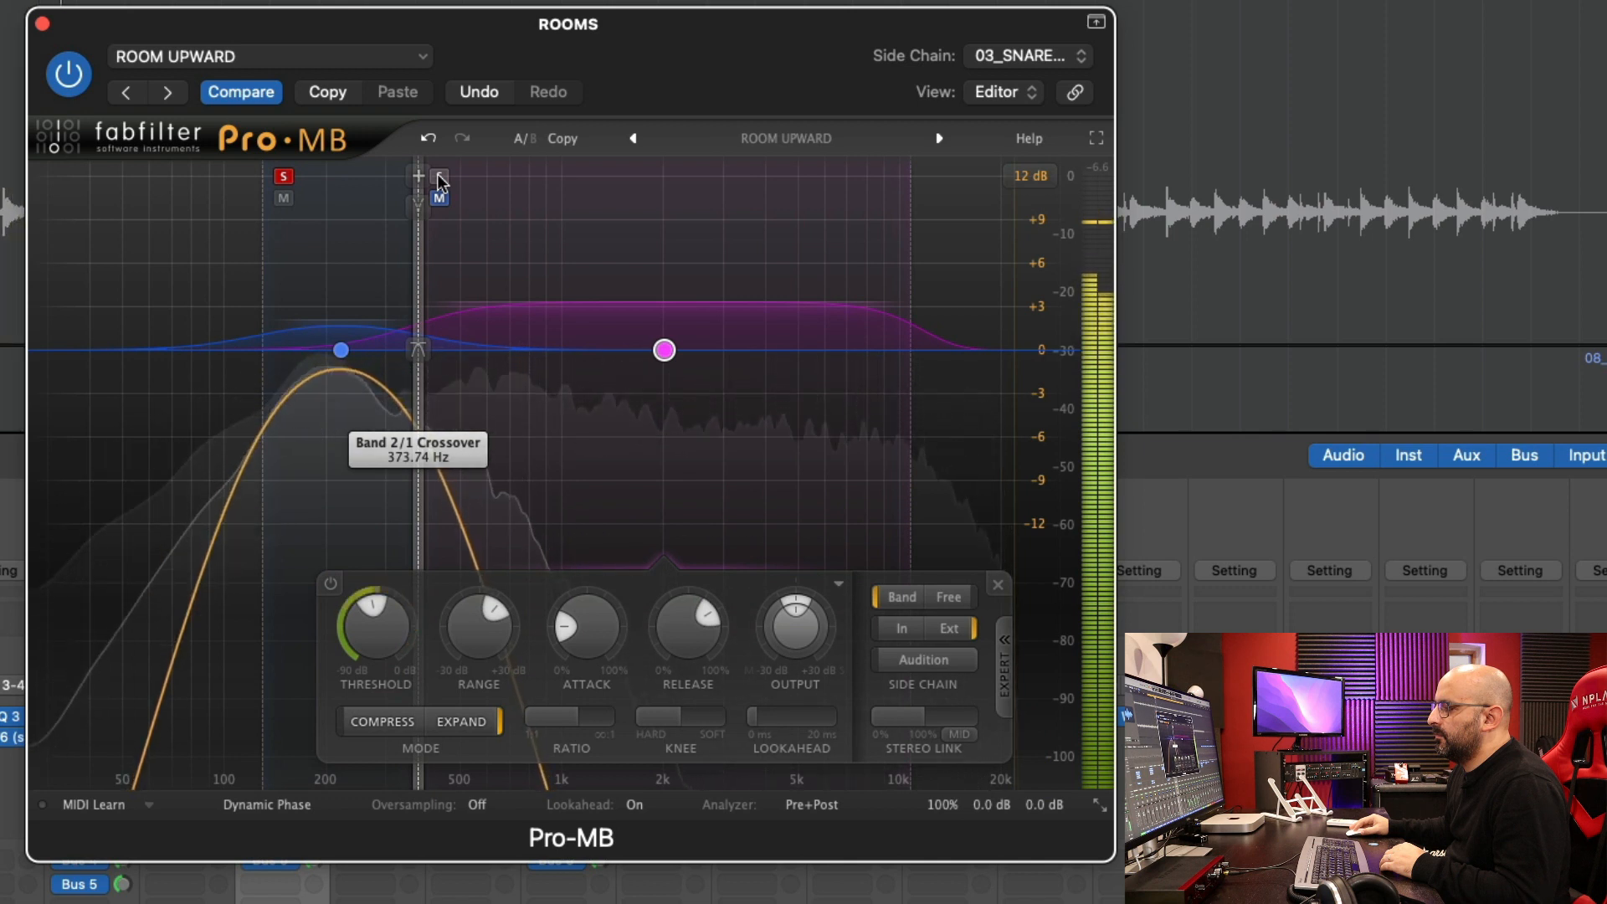
pyautogui.click(439, 177)
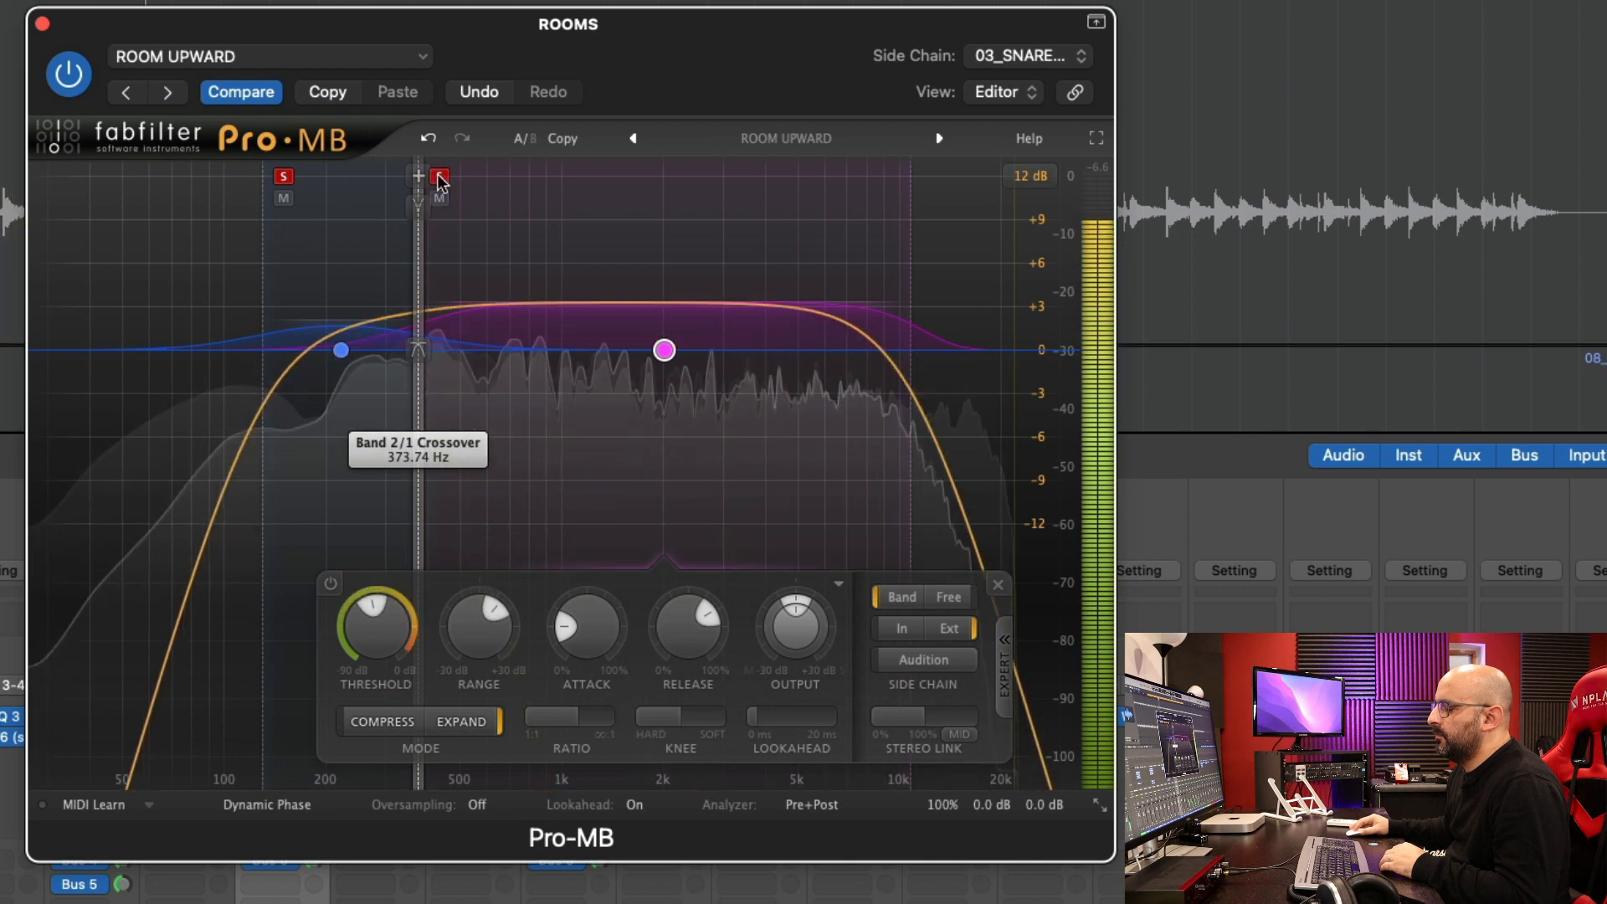
pyautogui.click(285, 177)
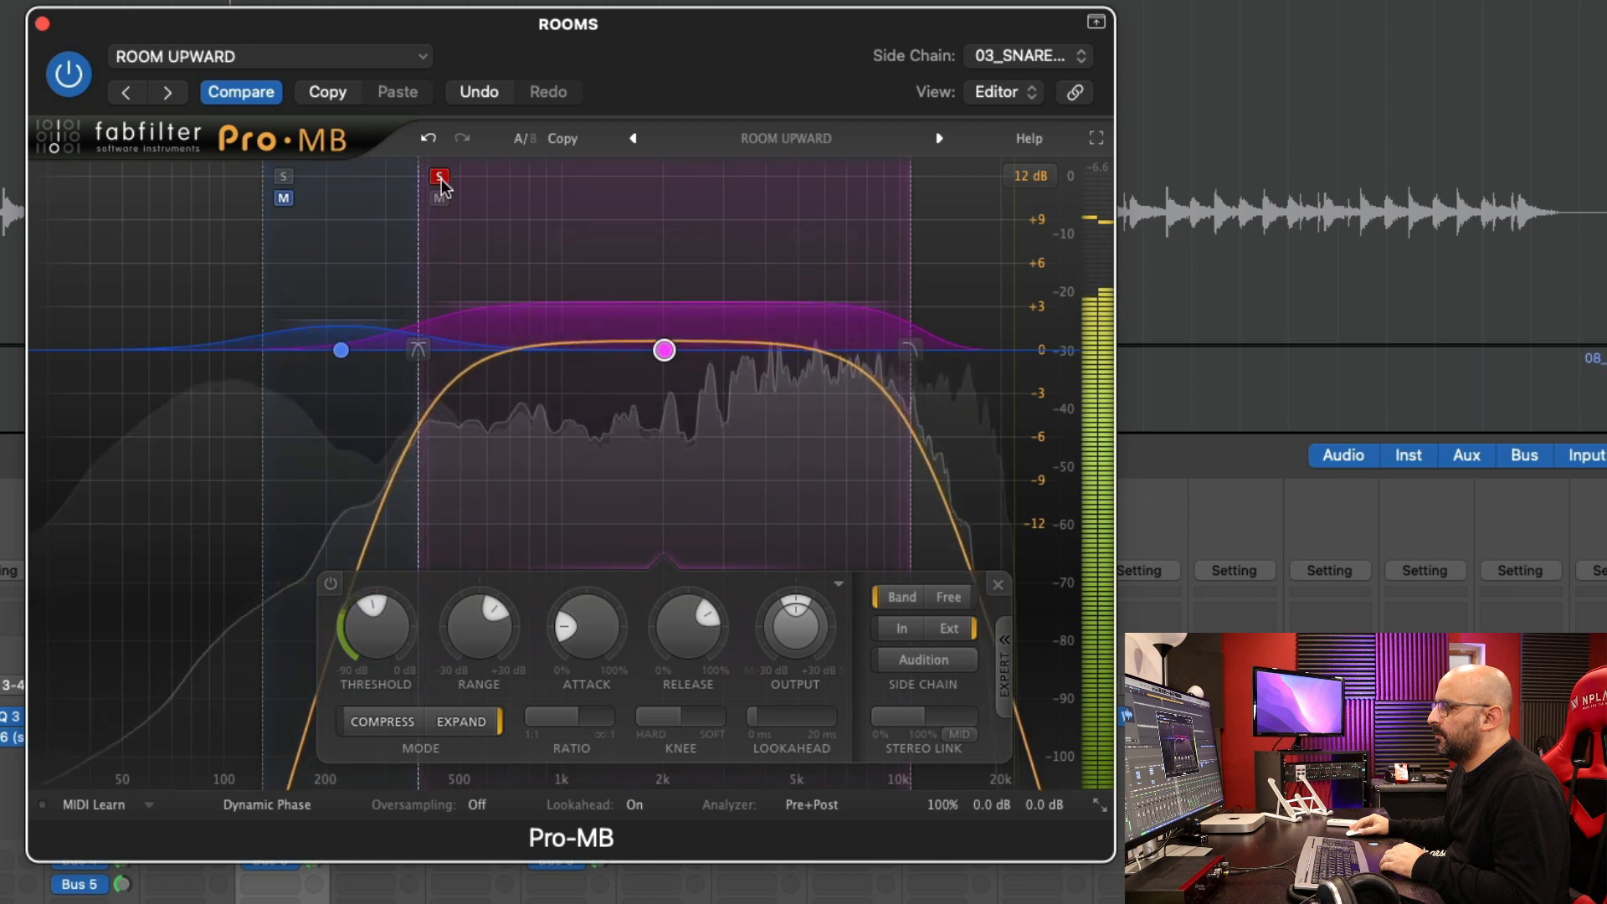
pyautogui.click(439, 176)
# Compare the rooms signal with and without the full Pro-MB upward expansion by toggling its global bypass during playback, leaving the expansion active.
pyautogui.moveTo(967, 807)
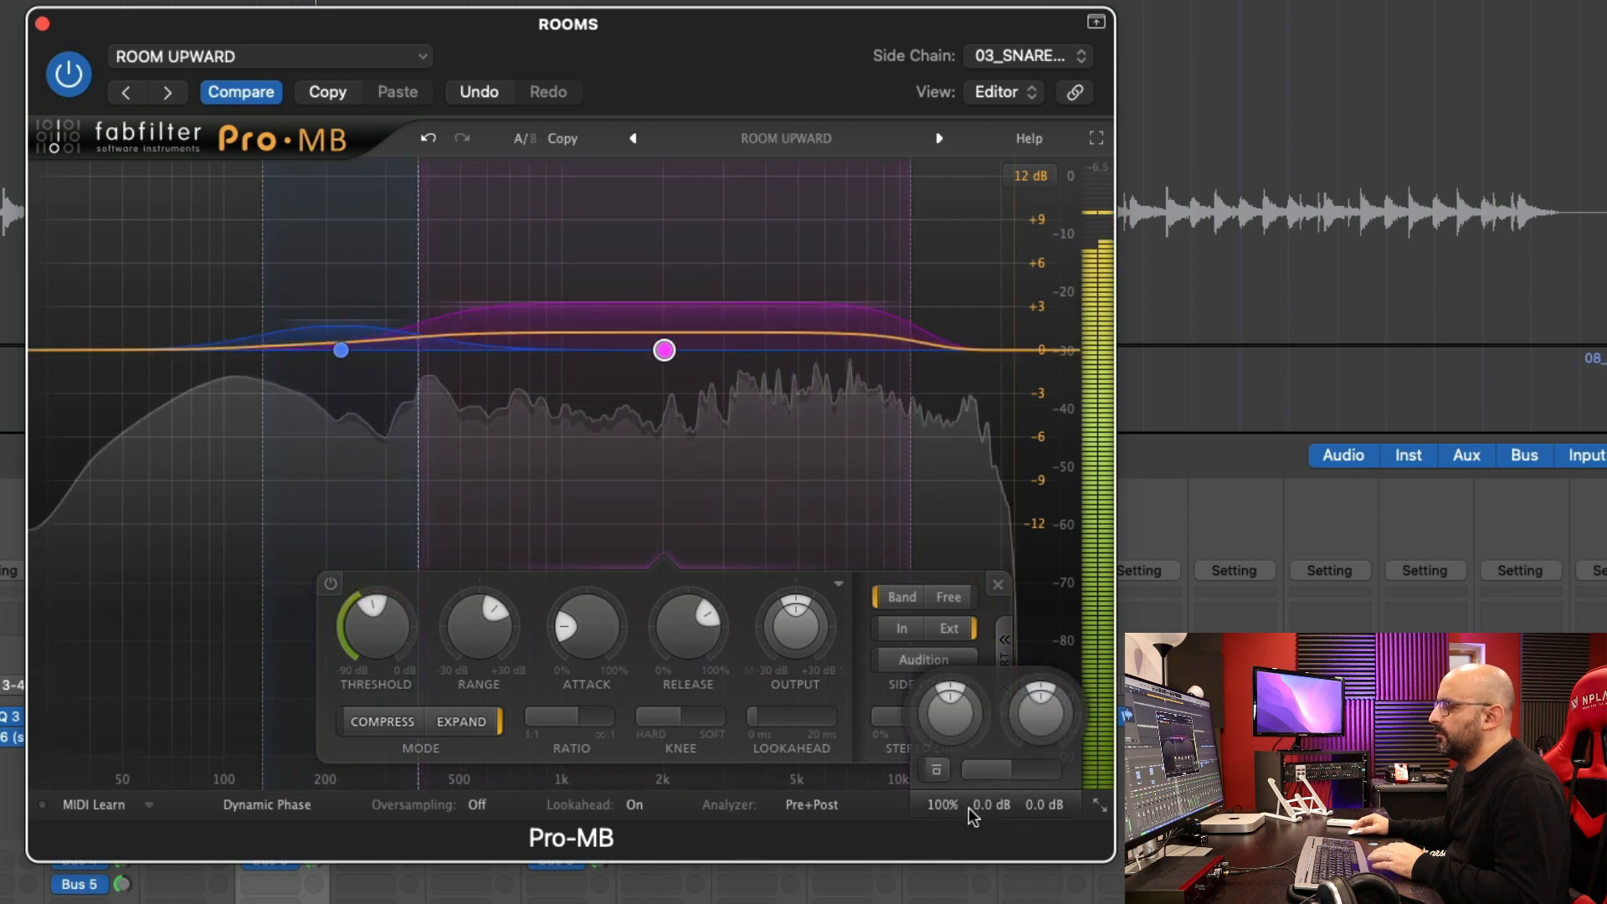
pyautogui.click(937, 770)
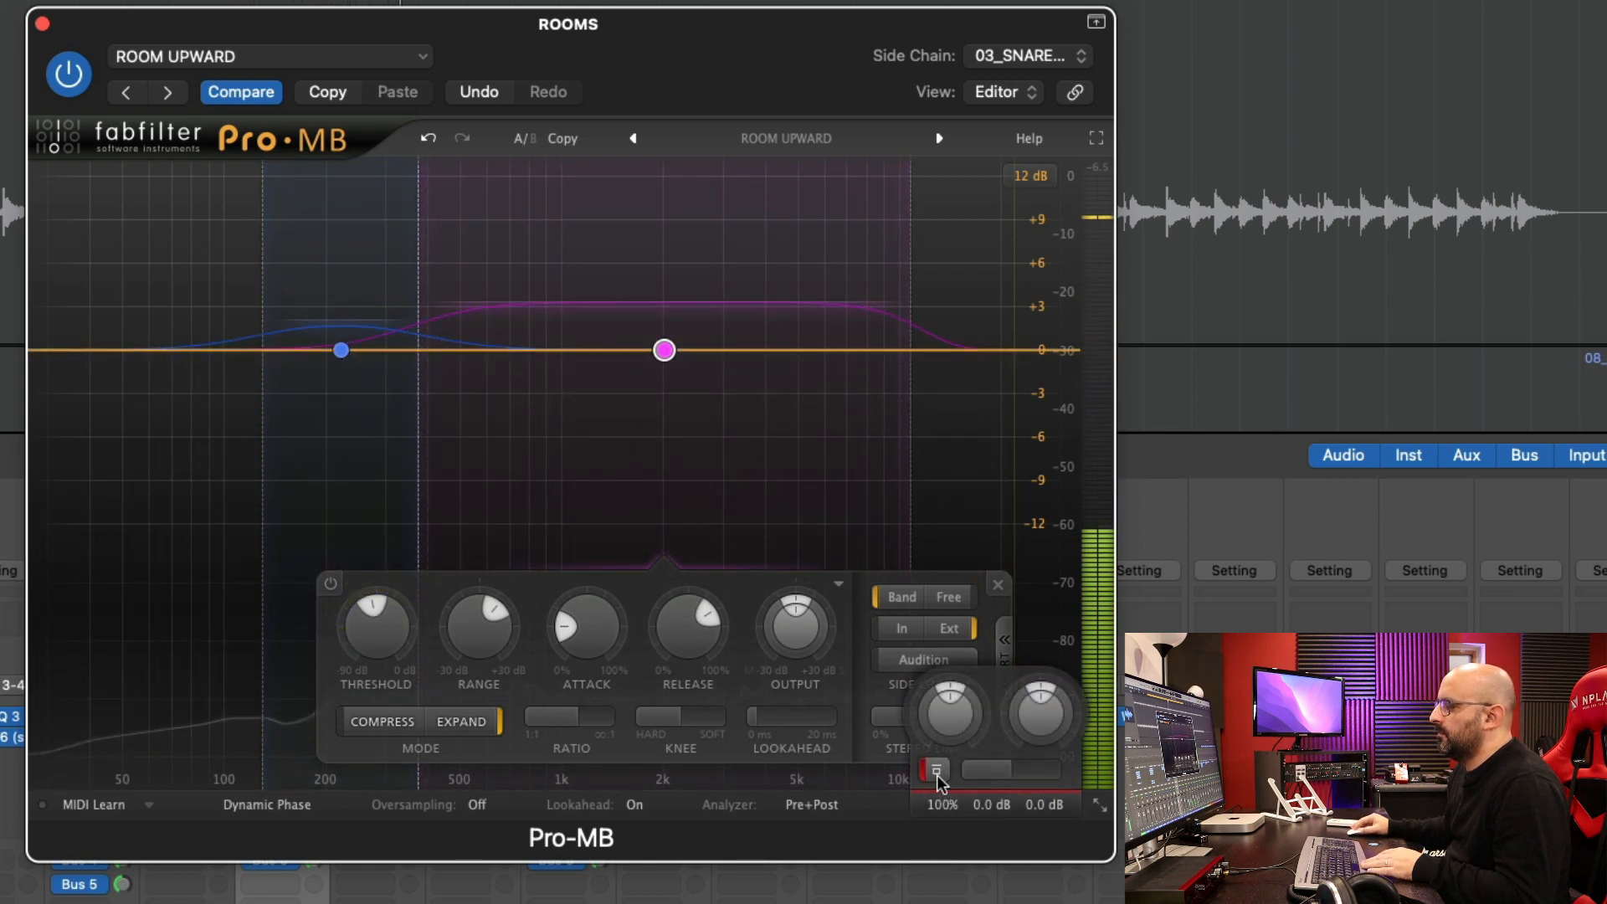
pyautogui.click(937, 770)
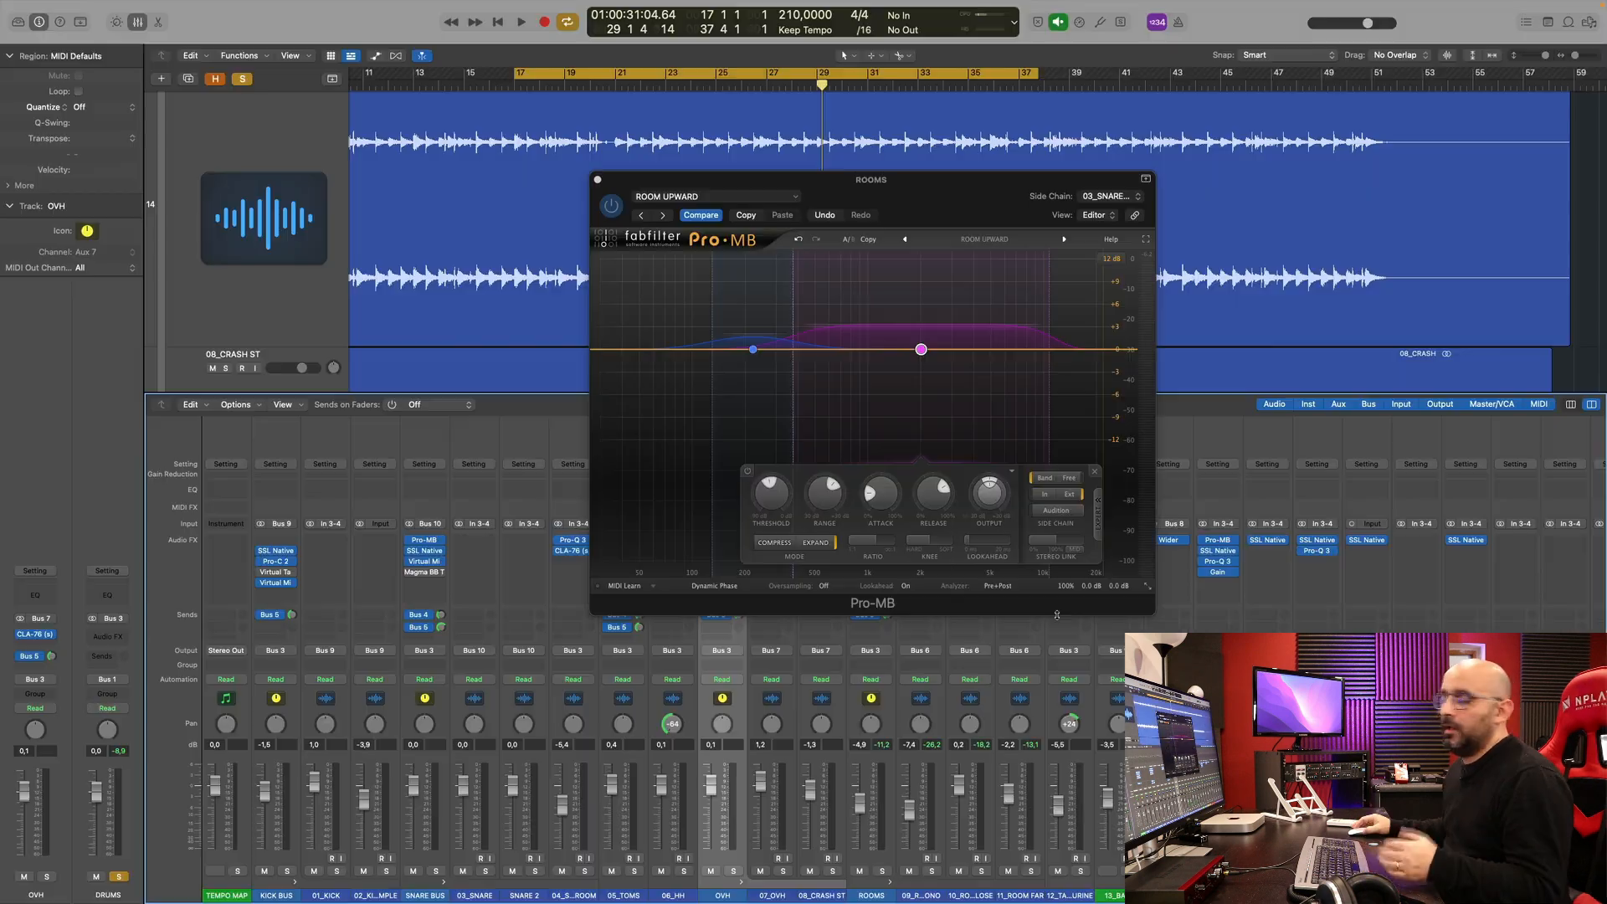
pyautogui.click(1063, 571)
pyautogui.press('space')
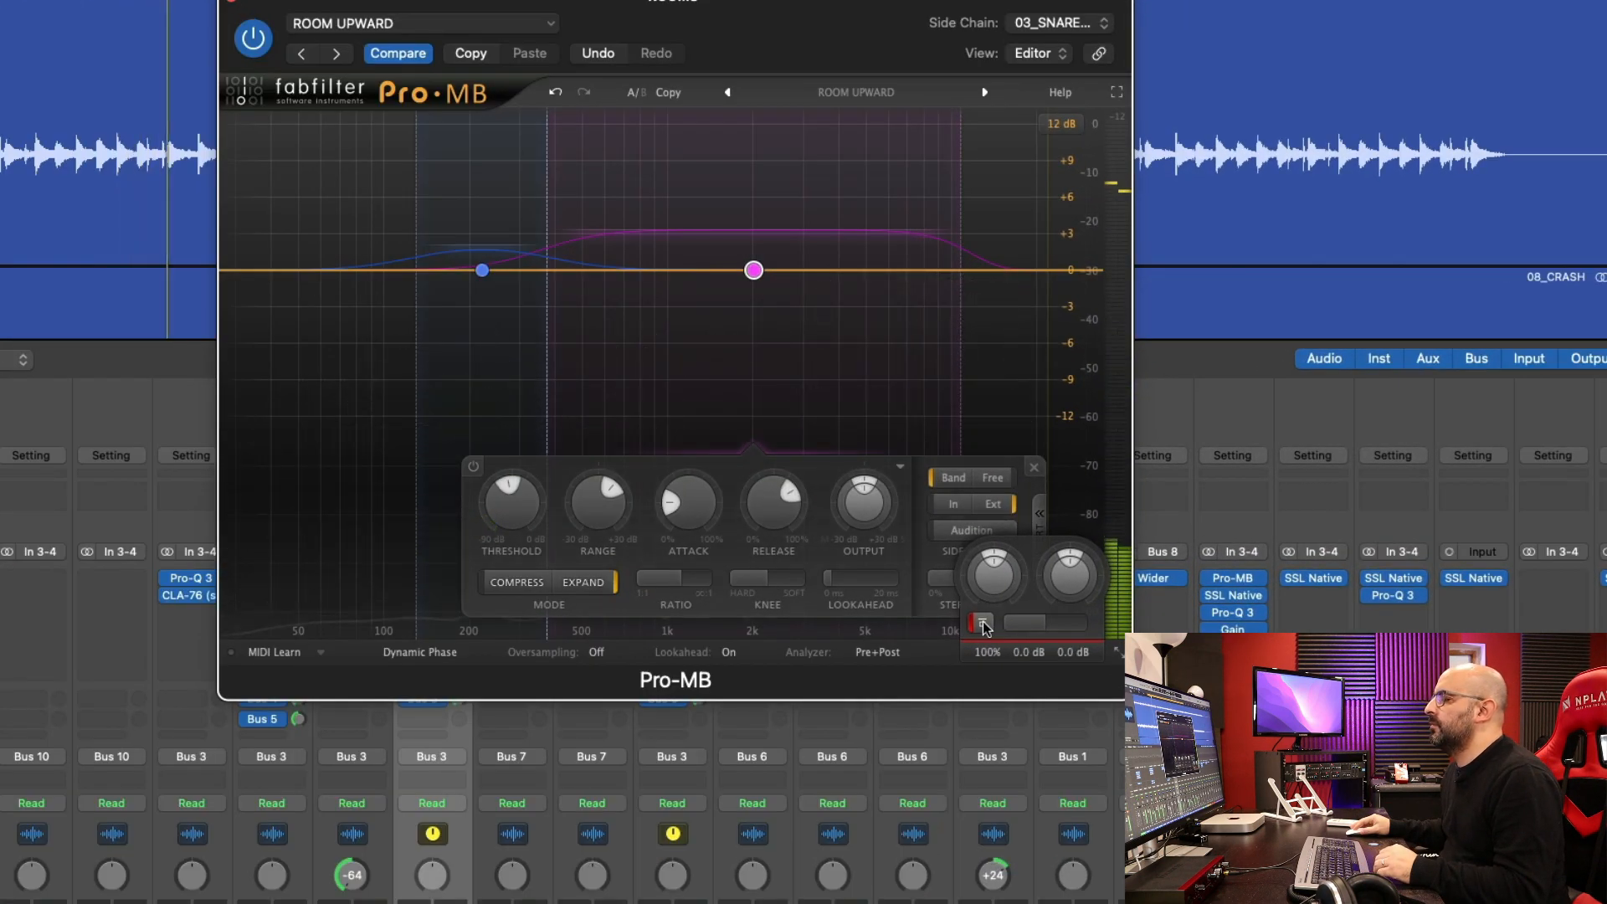
pyautogui.click(983, 623)
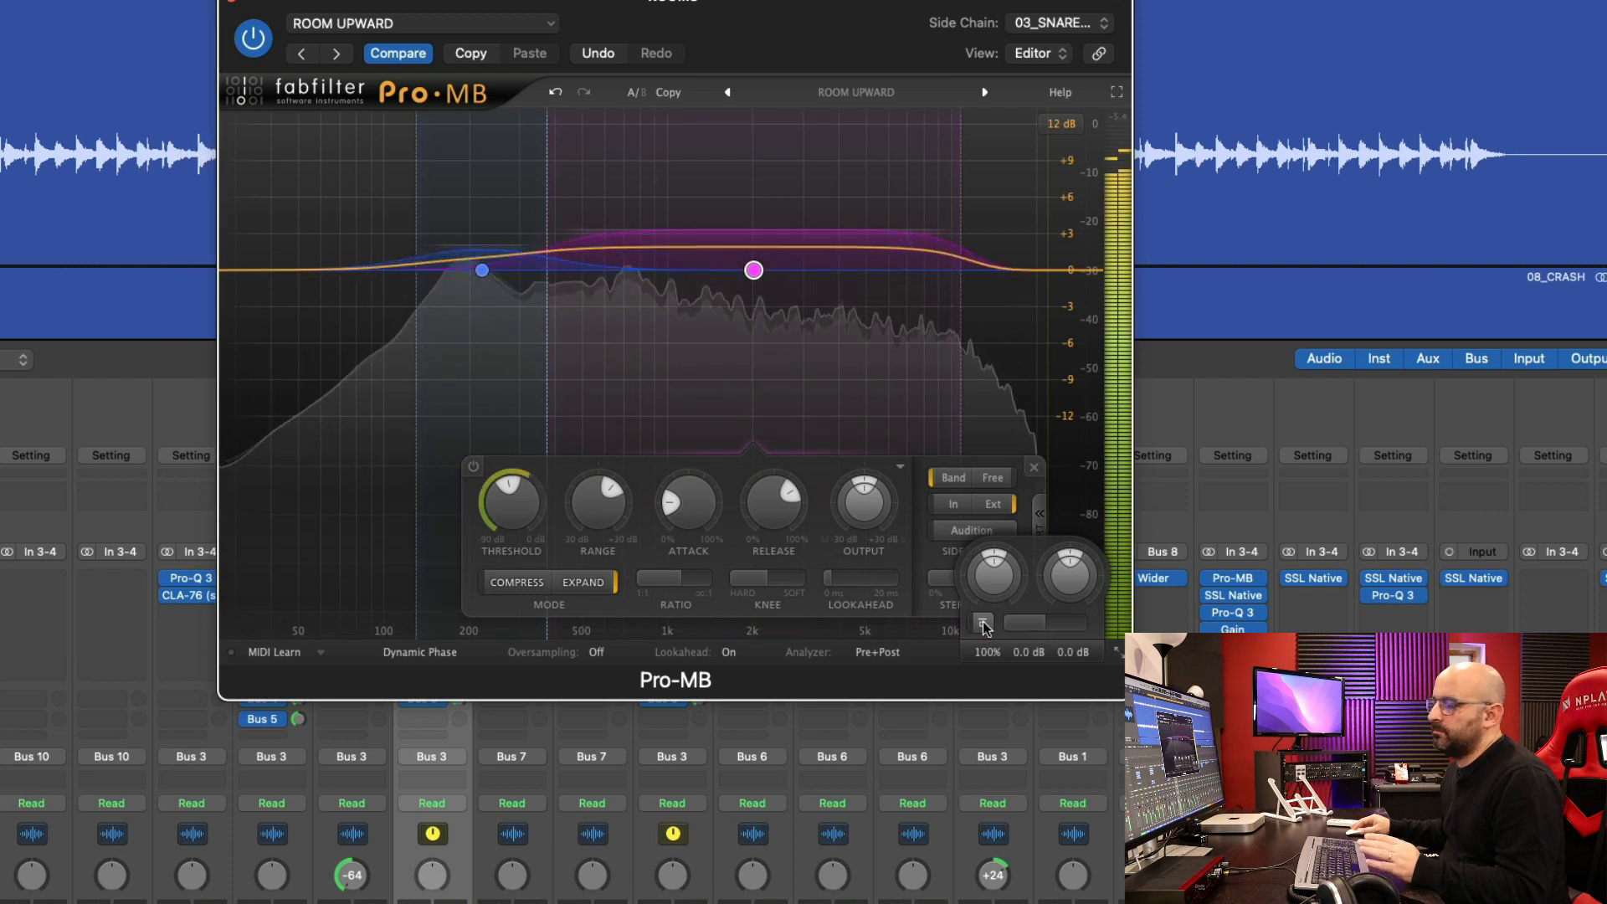
pyautogui.click(983, 624)
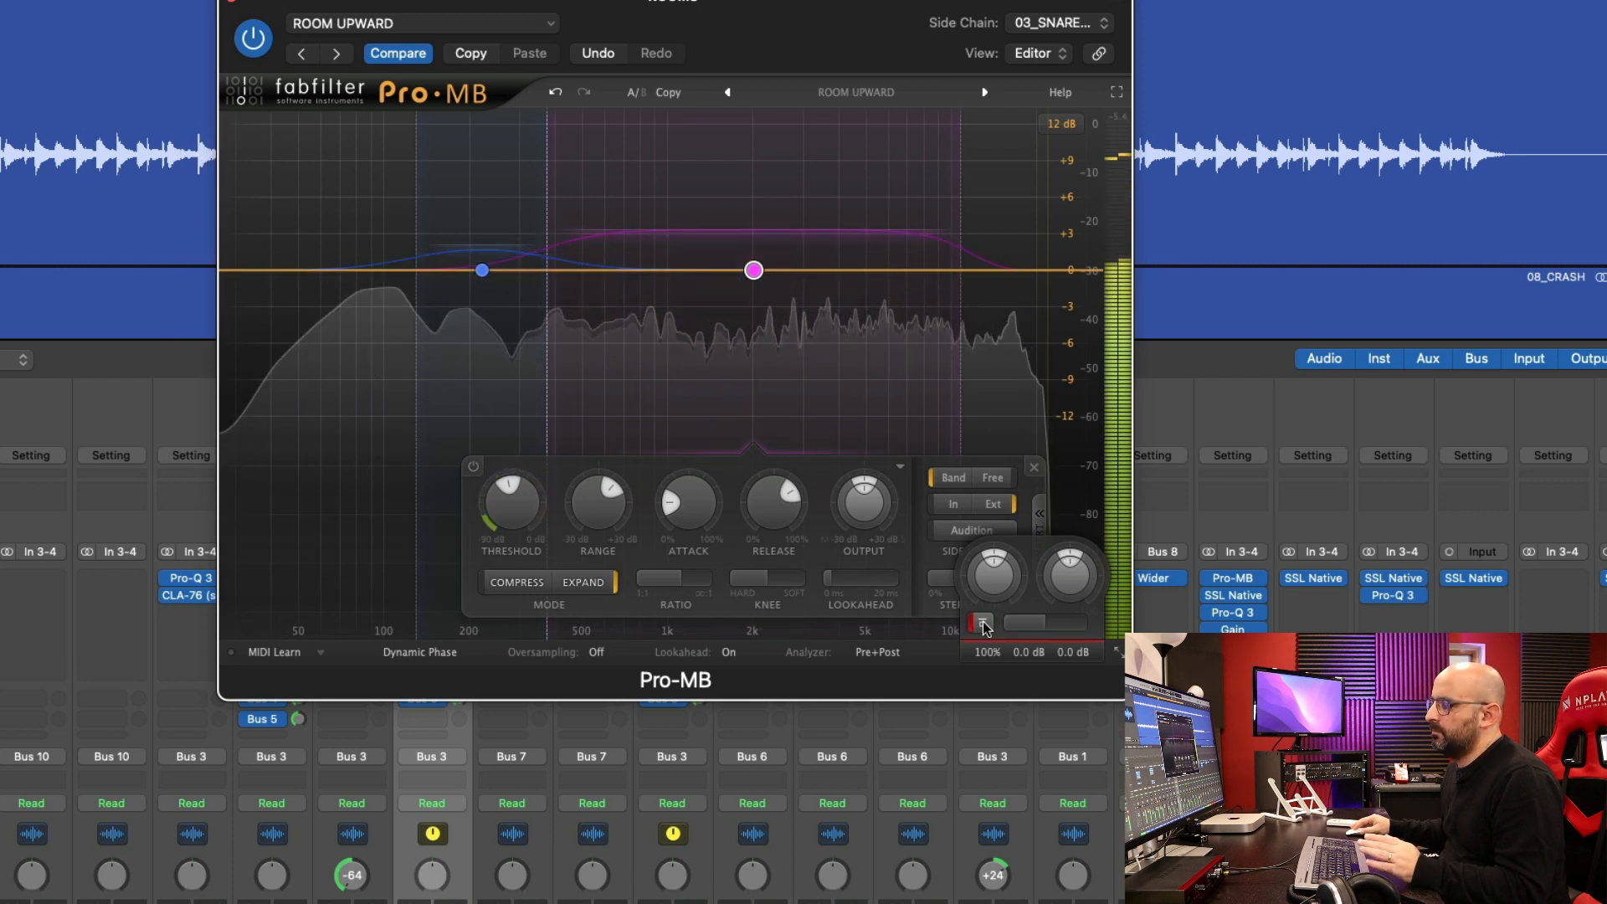
pyautogui.click(982, 623)
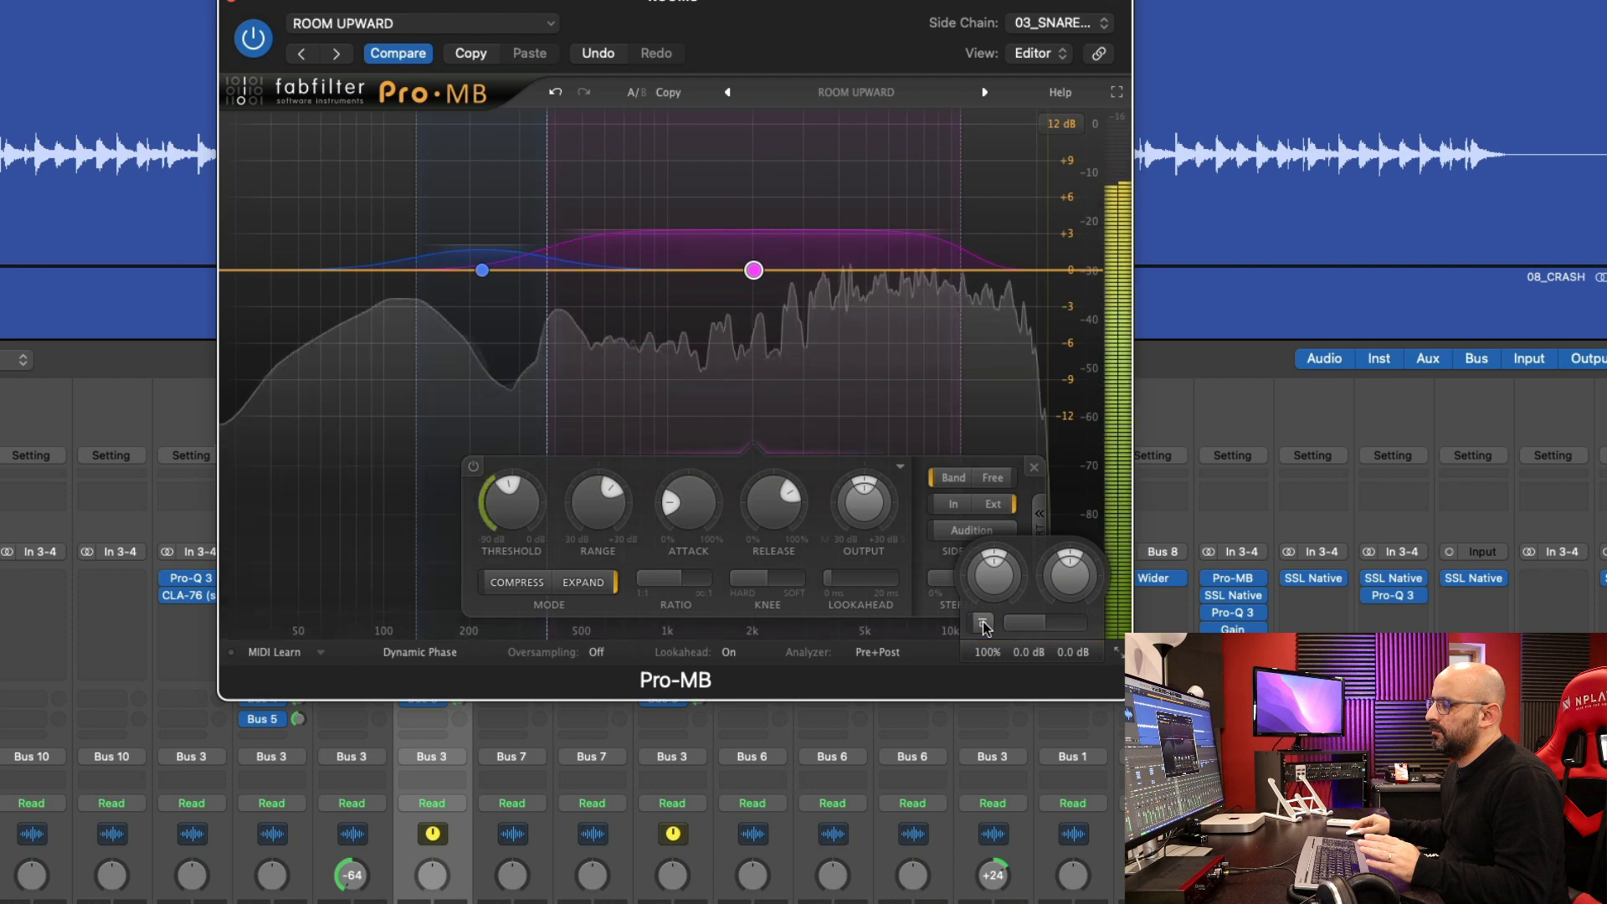